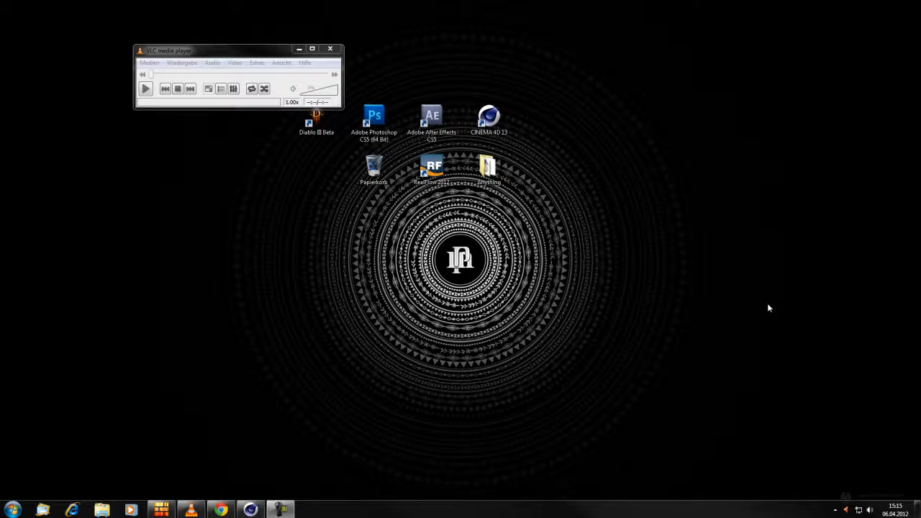
# Step: Play the DemoReelFinal7.mov video and stop it after the opening title animation
pyautogui.click(145, 87)
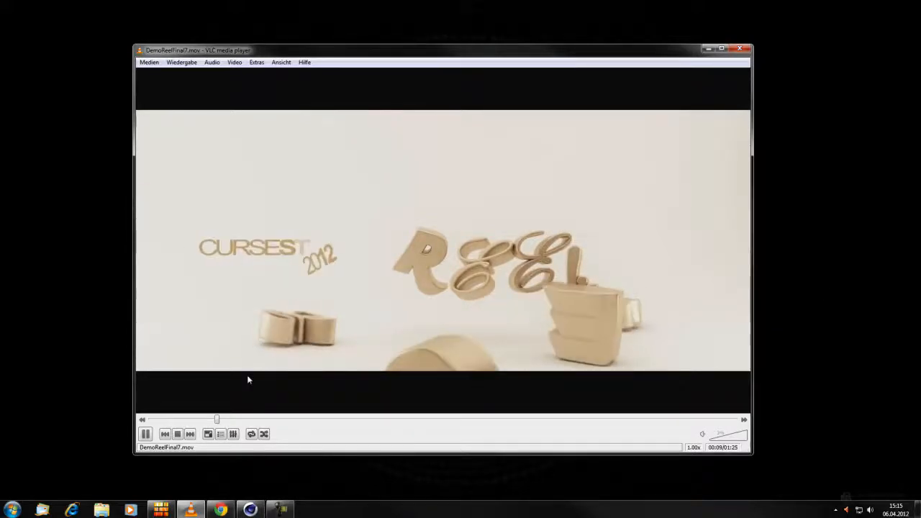
pyautogui.click(177, 433)
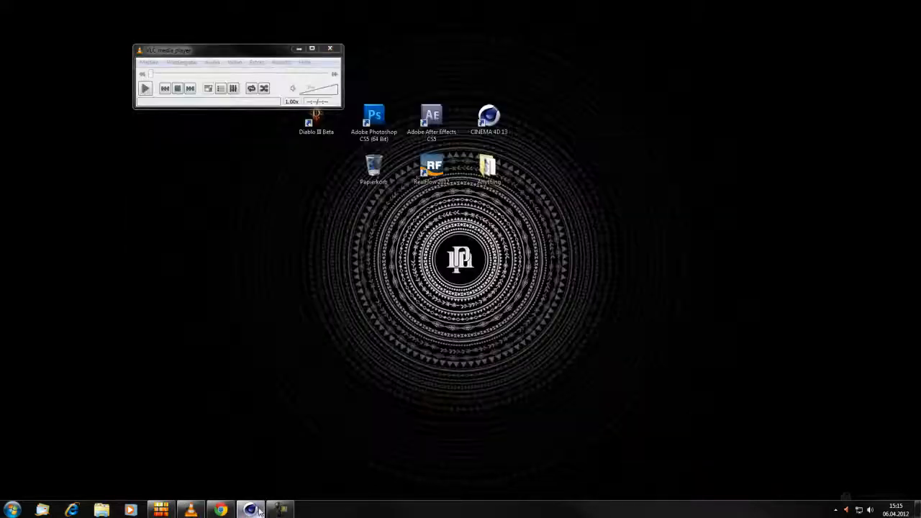
# Step: Switch to CINEMA 4D, maximize the perspective view and select the Softly MoText object
pyautogui.click(250, 510)
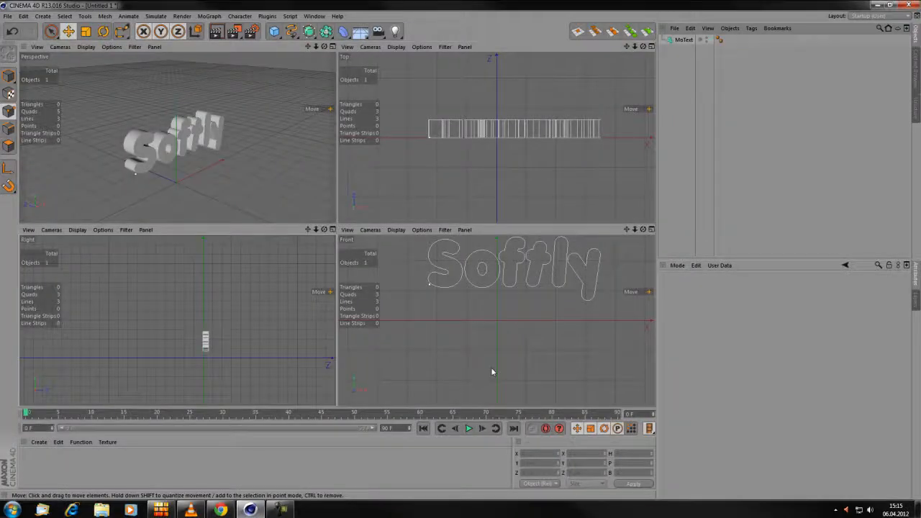
pyautogui.middleClick(186, 59)
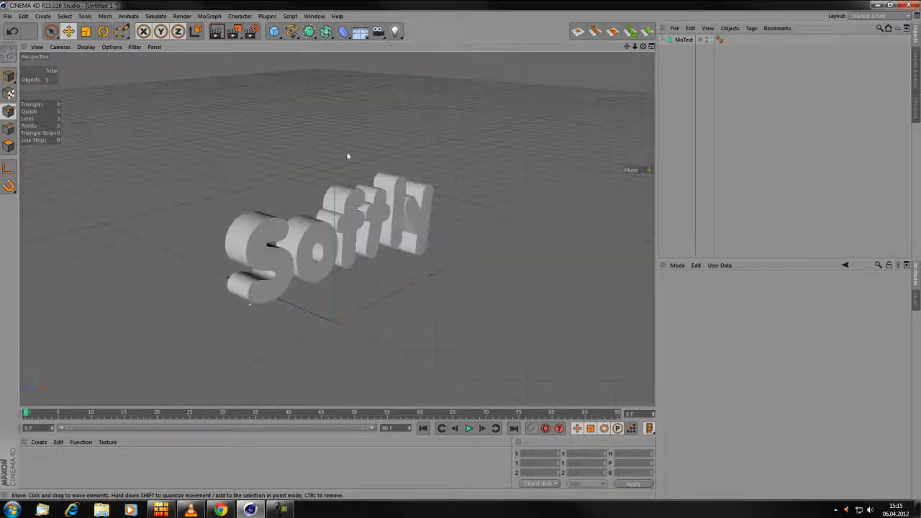
pyautogui.click(405, 238)
pyautogui.keyDown('alt'); pyautogui.moveTo(480, 205); pyautogui.dragTo(355, 198); pyautogui.keyUp('alt')
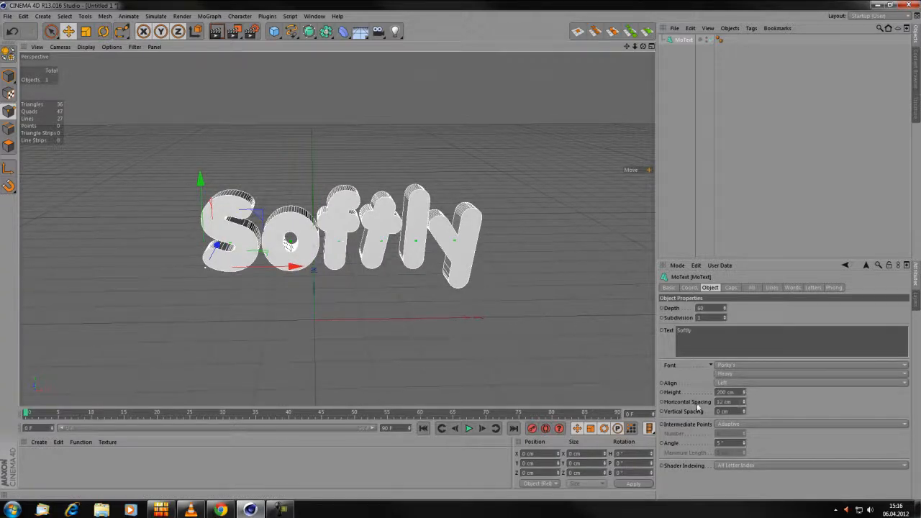
pyautogui.scroll(3, 451, 272)
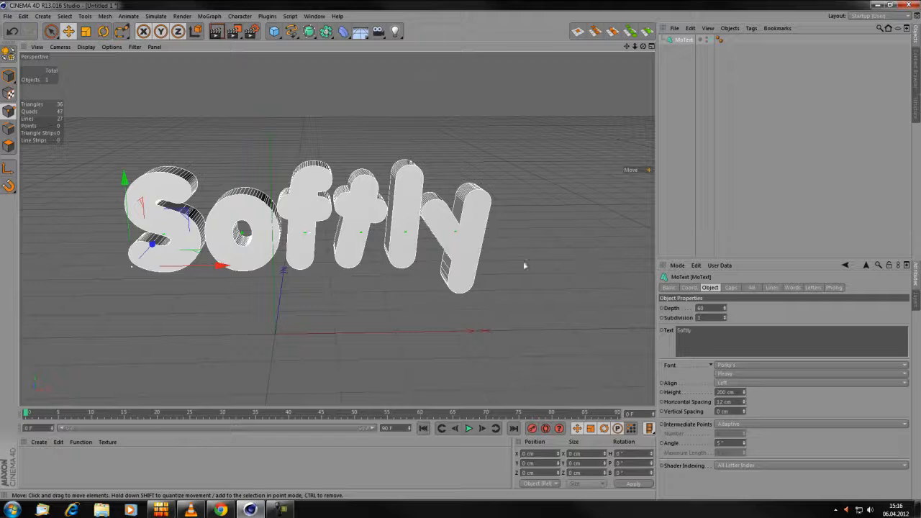
pyautogui.keyDown('alt'); pyautogui.moveTo(502, 273); pyautogui.dragTo(551, 307); pyautogui.keyUp('alt')
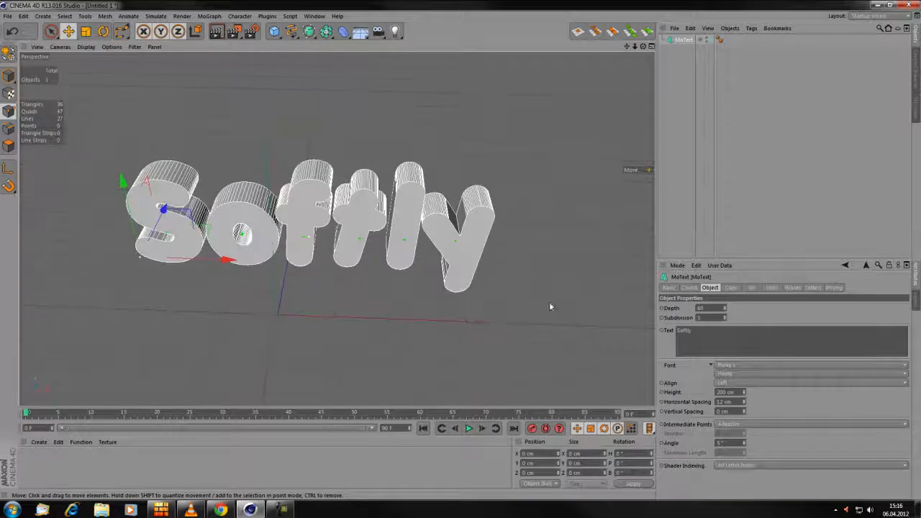
# Step: Set the Softly MoText's subdivision to 4
pyautogui.click(724, 316)
pyautogui.click(724, 315)
pyautogui.click(725, 315)
pyautogui.keyDown('alt'); pyautogui.moveTo(288, 317); pyautogui.dragTo(582, 319); pyautogui.keyUp('alt')
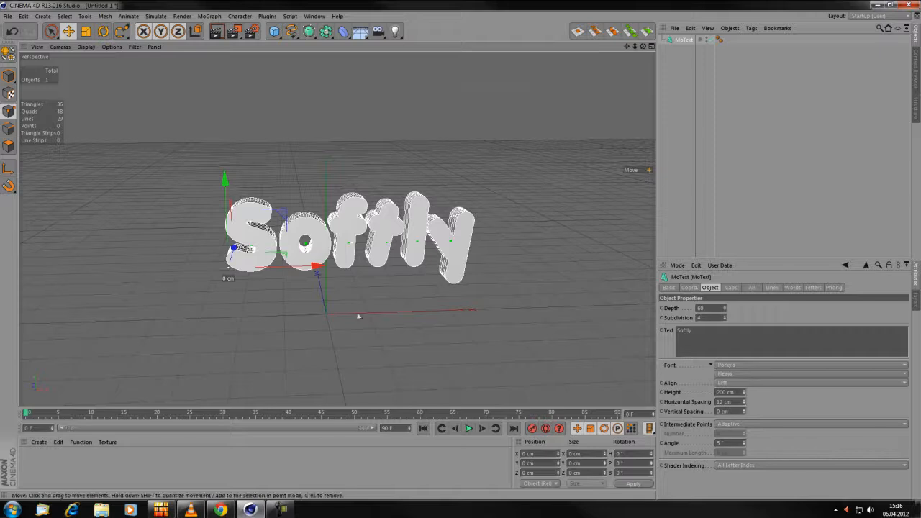
pyautogui.scroll(2, 367, 309)
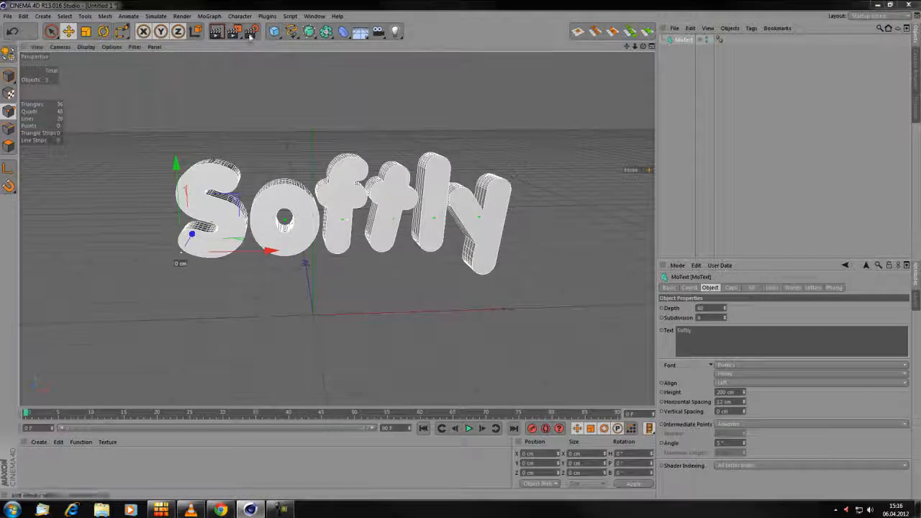
pyautogui.click(251, 34)
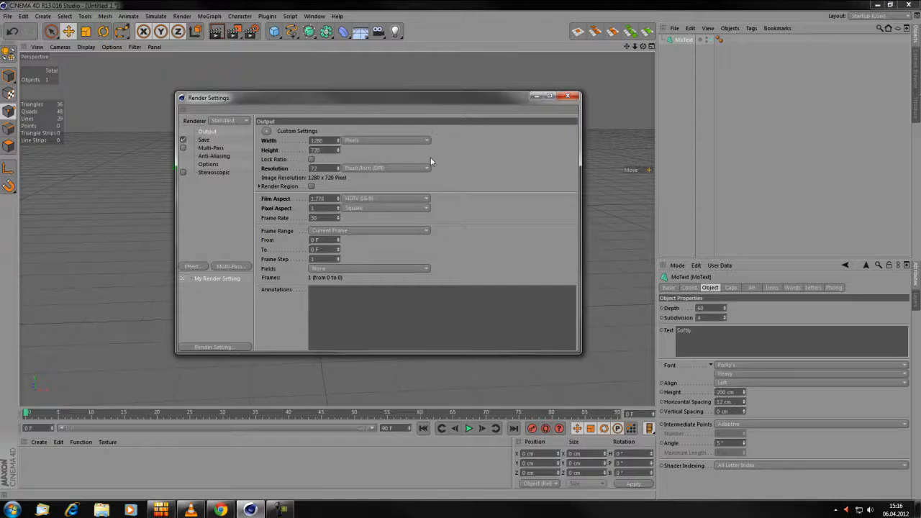
pyautogui.click(567, 95)
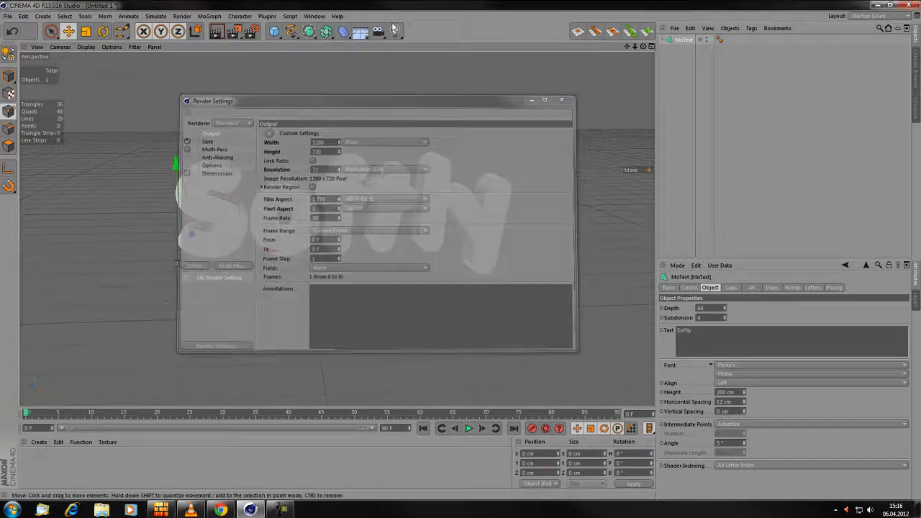
pyautogui.click(359, 33)
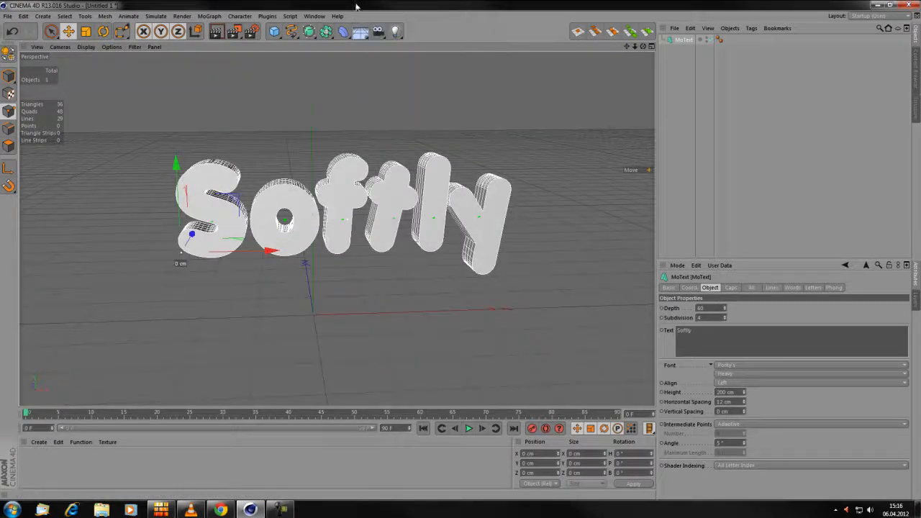
pyautogui.click(291, 32)
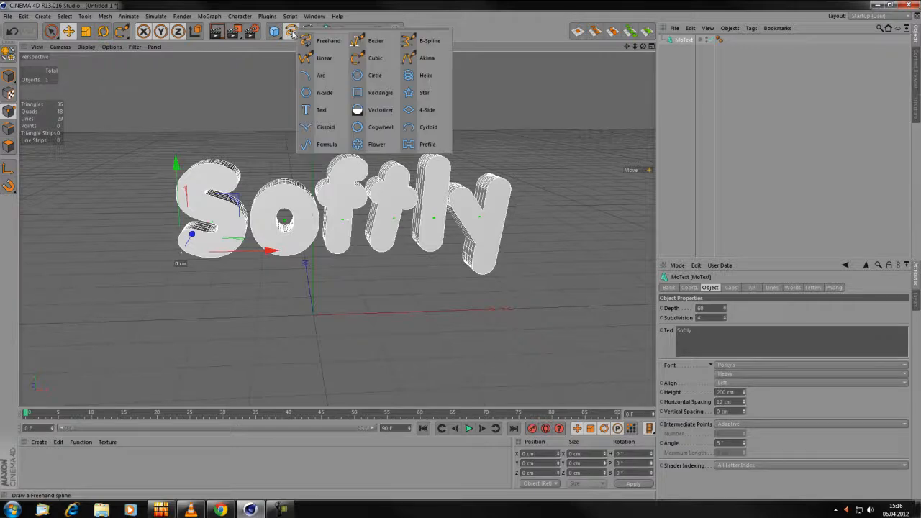
pyautogui.click(308, 31)
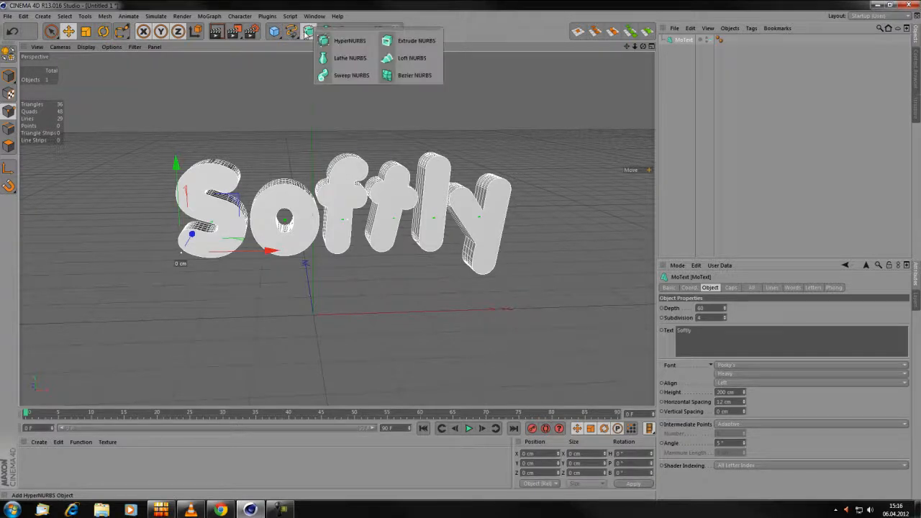
pyautogui.click(275, 36)
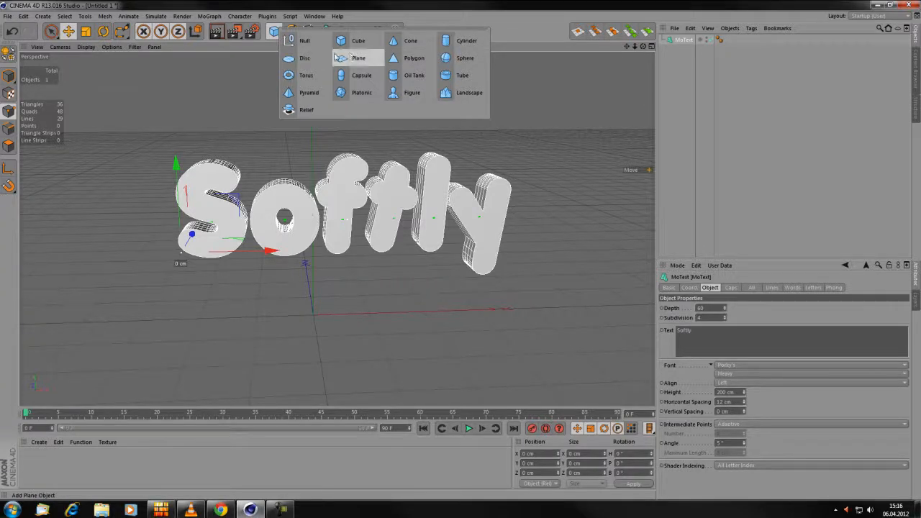
# Step: Add an Arc spline and rotate it so it curves from a horizontal base up behind the Softly text
pyautogui.click(290, 31)
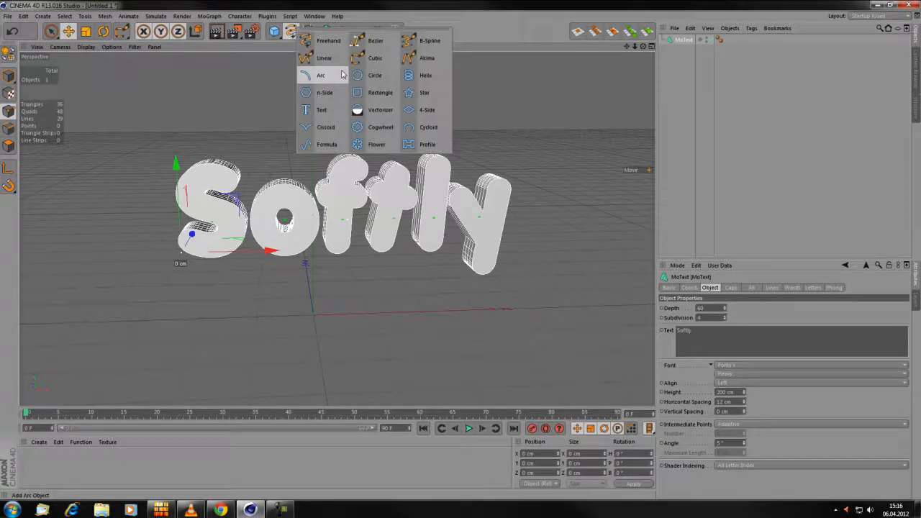
pyautogui.click(343, 74)
pyautogui.scroll(-2, 354, 164)
pyautogui.keyDown('alt'); pyautogui.moveTo(354, 202); pyautogui.dragTo(484, 239); pyautogui.keyUp('alt')
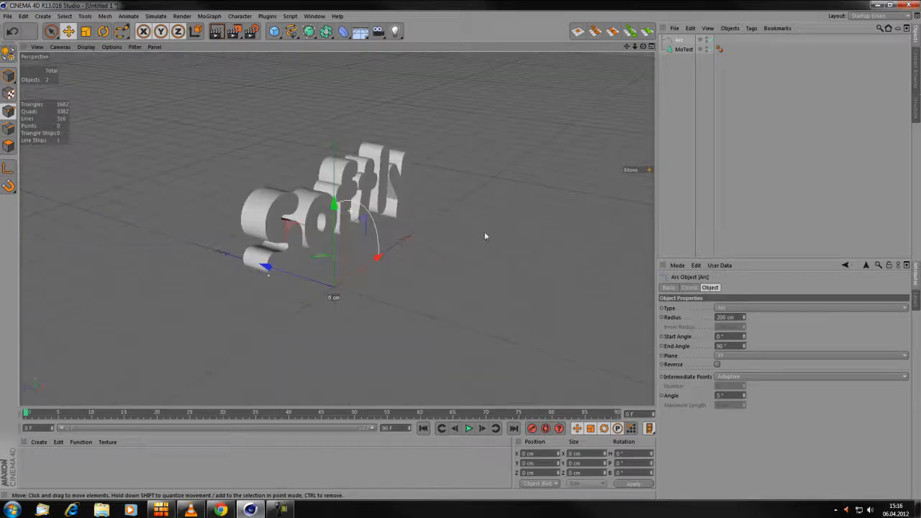
pyautogui.press('r')
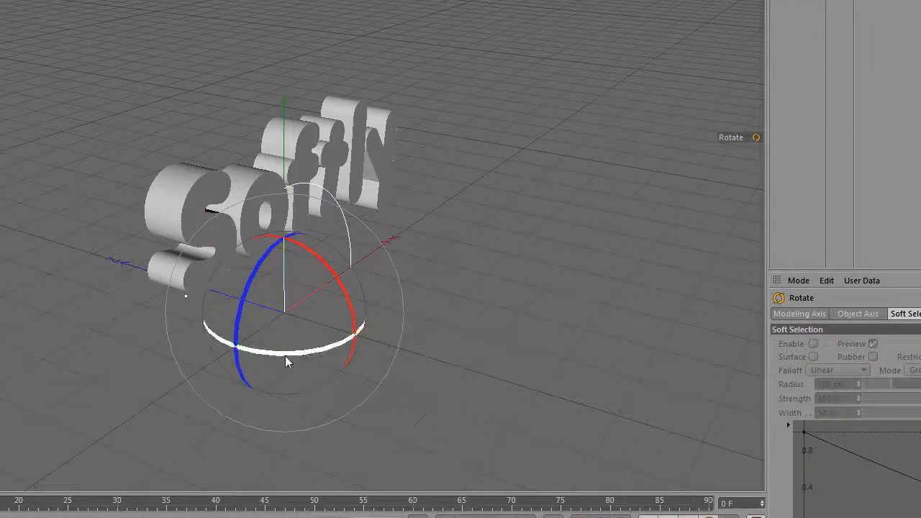
pyautogui.moveTo(254, 360); pyautogui.dragTo(568, 293)
pyautogui.moveTo(270, 256); pyautogui.dragTo(210, 368)
# Step: Raise the arc to the level of the Softly text and move it back behind the letters
pyautogui.press('e')
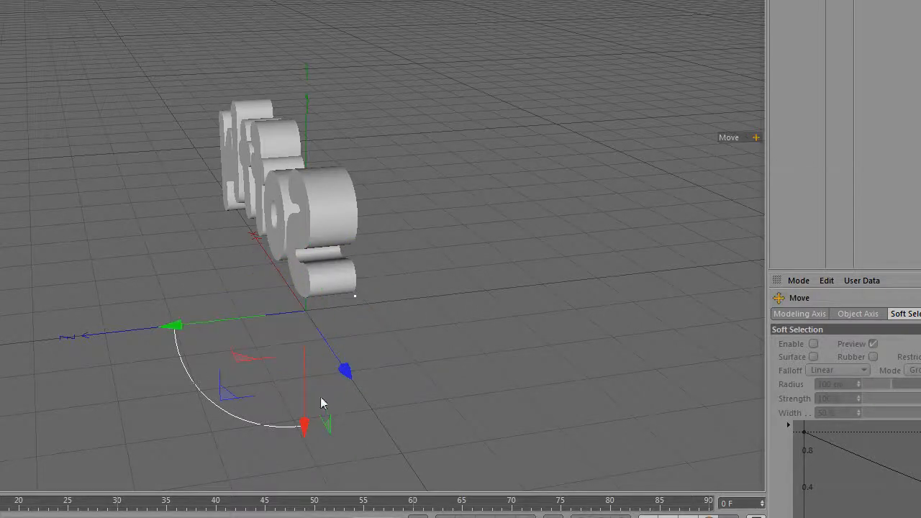
pyautogui.moveTo(305, 423); pyautogui.dragTo(304, 267)
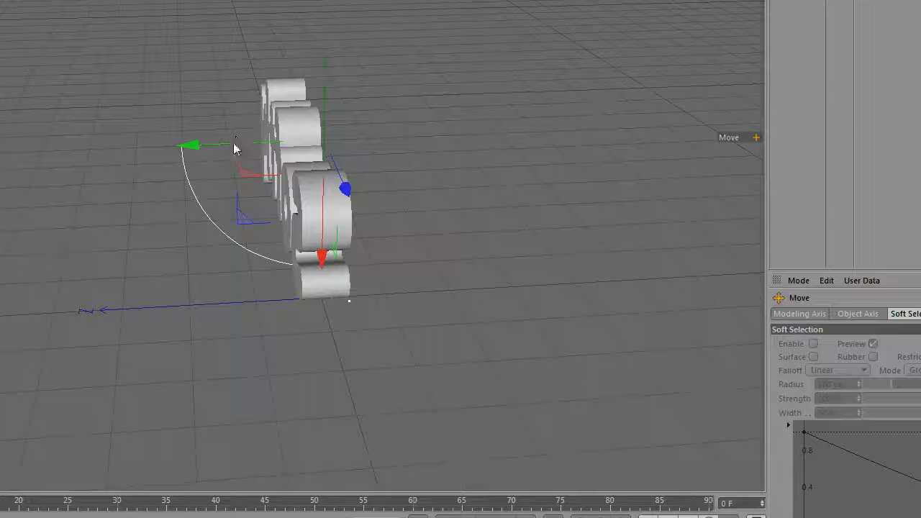
pyautogui.moveTo(235, 144); pyautogui.dragTo(132, 153)
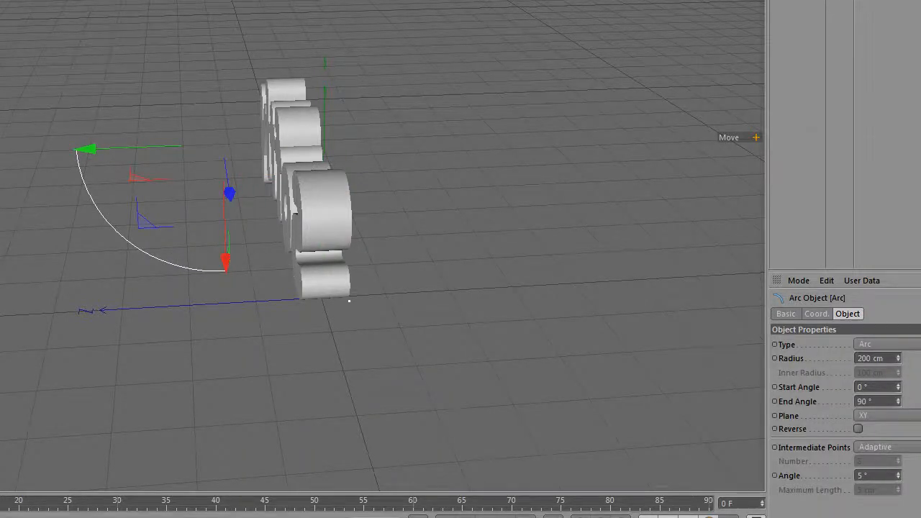
# Step: Make the arc editable and pull its lower end point forward past the text to form a long floor line
pyautogui.press('c')
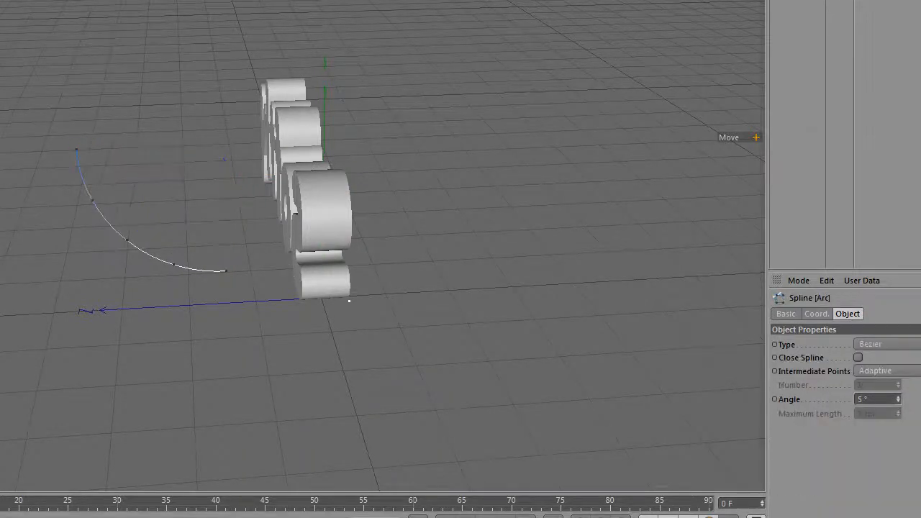
pyautogui.click(228, 271)
pyautogui.moveTo(125, 275); pyautogui.dragTo(711, 256)
# Step: Raise the arc spline's upper end point to form a tall wall section behind the text
pyautogui.keyDown('alt'); pyautogui.moveTo(514, 173); pyautogui.dragTo(225, 247); pyautogui.keyUp('alt')
pyautogui.click(194, 235)
pyautogui.moveTo(199, 343); pyautogui.dragTo(194, 109)
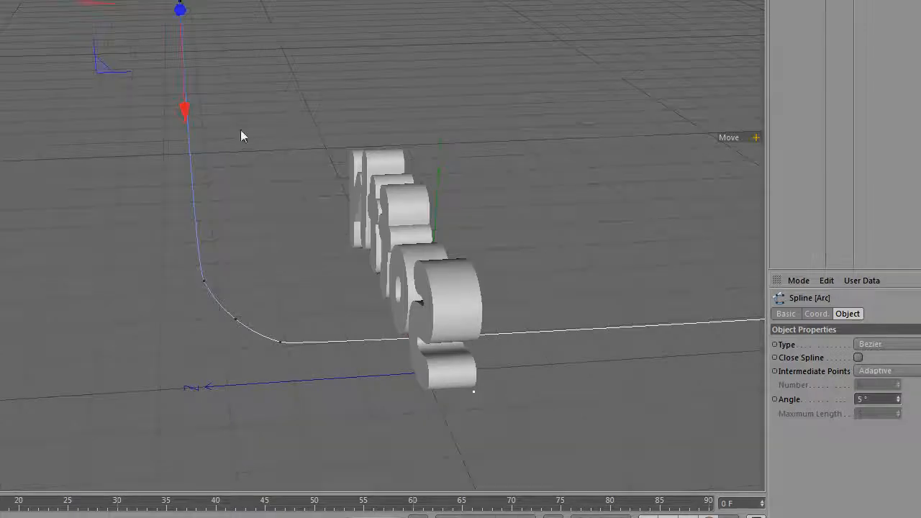
# Step: Create a new point on the vertical wall section of the arc spline
pyautogui.rightClick(289, 48)
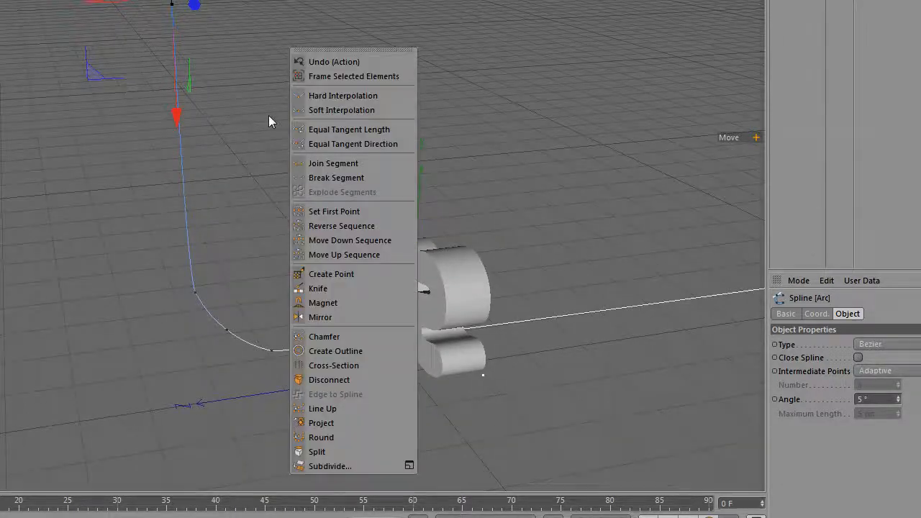
pyautogui.click(321, 274)
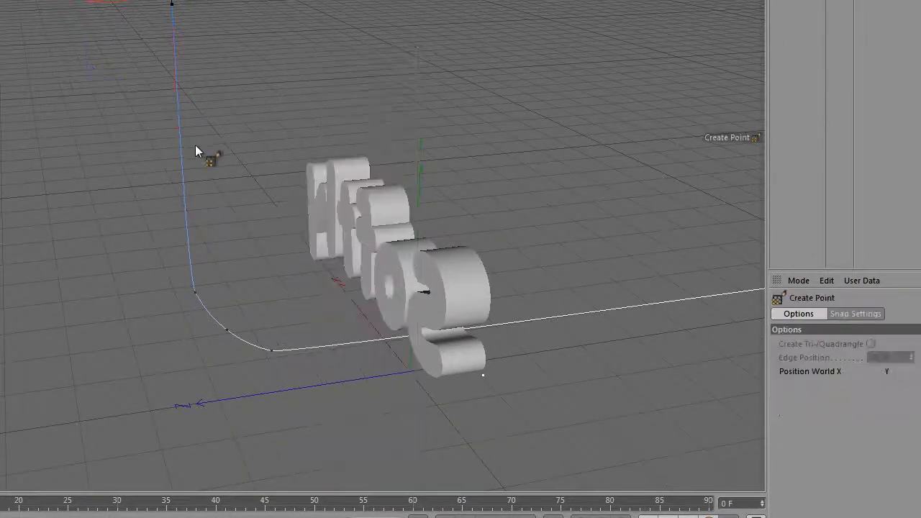
pyautogui.keyDown('alt'); pyautogui.moveTo(190, 145); pyautogui.dragTo(195, 146); pyautogui.keyUp('alt')
pyautogui.click(179, 154)
# Step: Move the spline's top end point forward toward the text so the upper wall starts curving over
pyautogui.keyDown('alt'); pyautogui.moveTo(258, 54); pyautogui.dragTo(216, 137, button='middle'); pyautogui.keyUp('alt')
pyautogui.press('e')
pyautogui.click(165, 91)
pyautogui.click(118, 83)
pyautogui.moveTo(47, 91); pyautogui.dragTo(171, 70)
# Step: Create a new point on the curved section just below the spline's top end point
pyautogui.rightClick(366, 131)
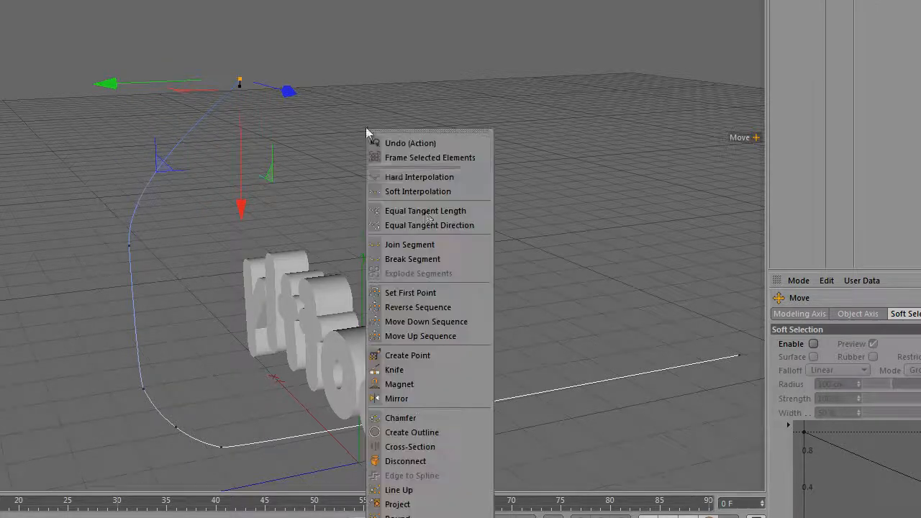
pyautogui.click(407, 356)
pyautogui.click(167, 156)
# Step: Select only the spline's top end point and move it forward above the text to form a ceiling line
pyautogui.click(46, 44)
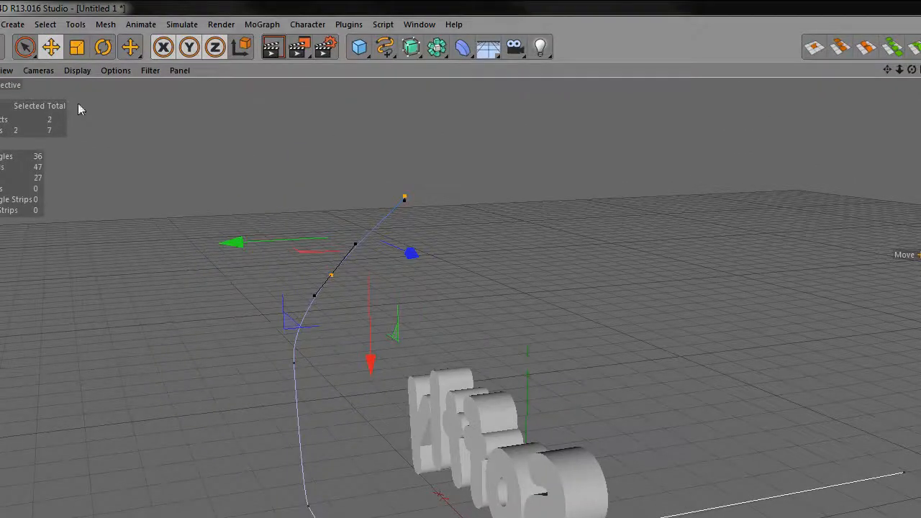
pyautogui.click(518, 211)
pyautogui.click(399, 195)
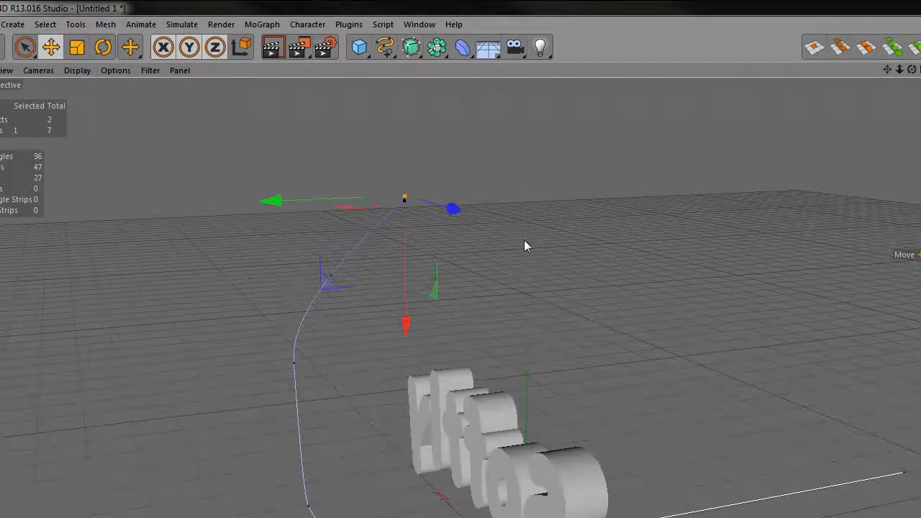
pyautogui.keyDown('alt'); pyautogui.moveTo(534, 234); pyautogui.dragTo(536, 231); pyautogui.keyUp('alt')
pyautogui.keyDown('alt'); pyautogui.moveTo(537, 232); pyautogui.dragTo(511, 276, button='middle'); pyautogui.keyUp('alt')
pyautogui.moveTo(327, 246); pyautogui.dragTo(525, 384)
pyautogui.click(530, 246)
# Step: Create a new point on the ceiling section where the spline's upper curve flattens out
pyautogui.rightClick(600, 236)
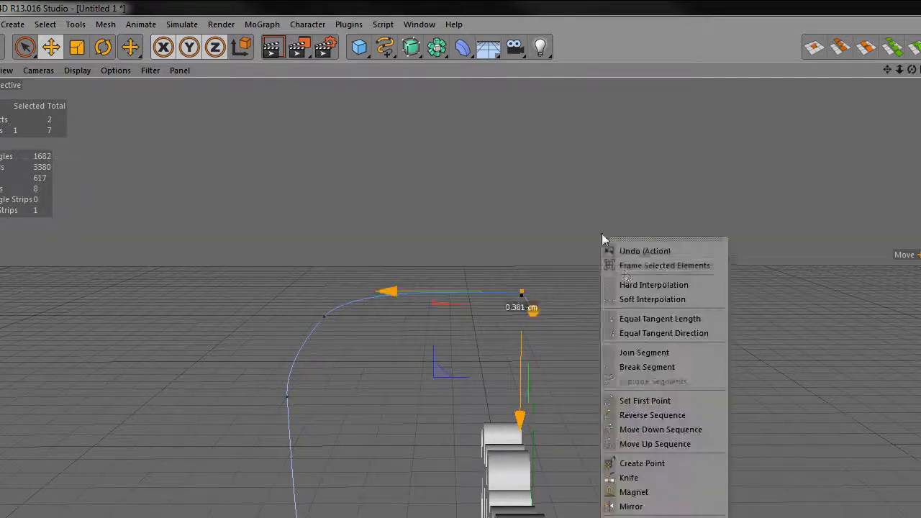
pyautogui.click(647, 463)
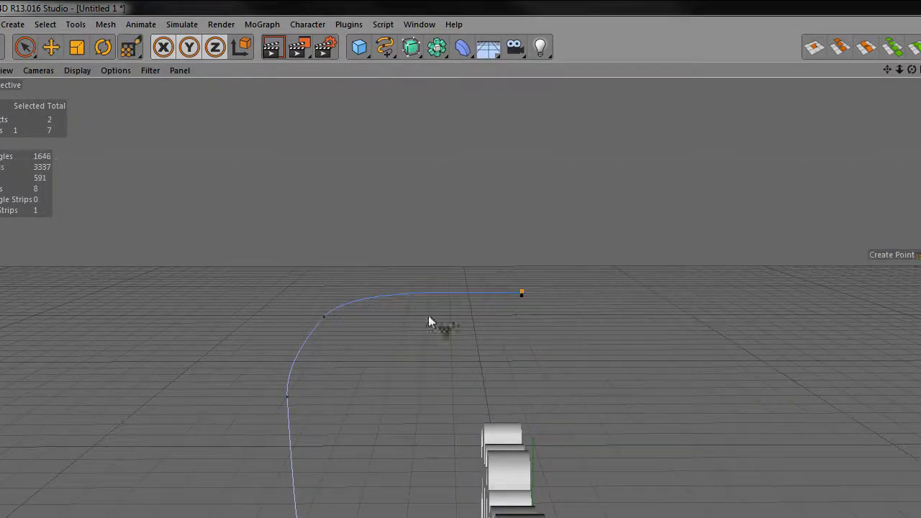
pyautogui.click(417, 295)
# Step: Move the spline's top end point forward beyond the text and raise it slightly
pyautogui.click(56, 48)
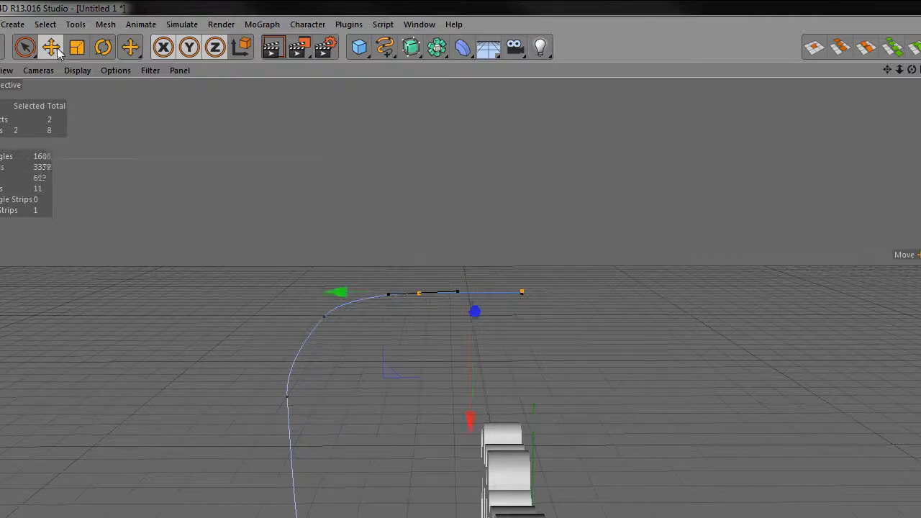
pyautogui.click(378, 220)
pyautogui.click(523, 292)
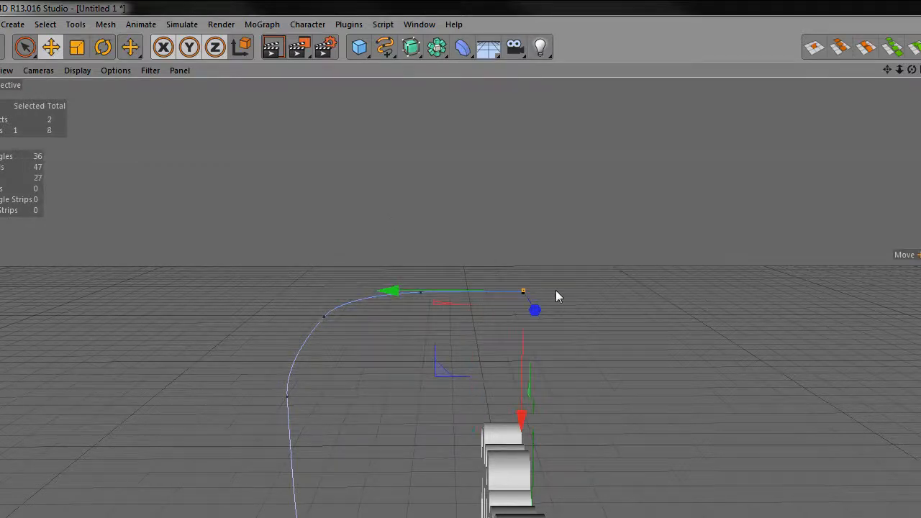
pyautogui.moveTo(392, 291); pyautogui.dragTo(607, 290)
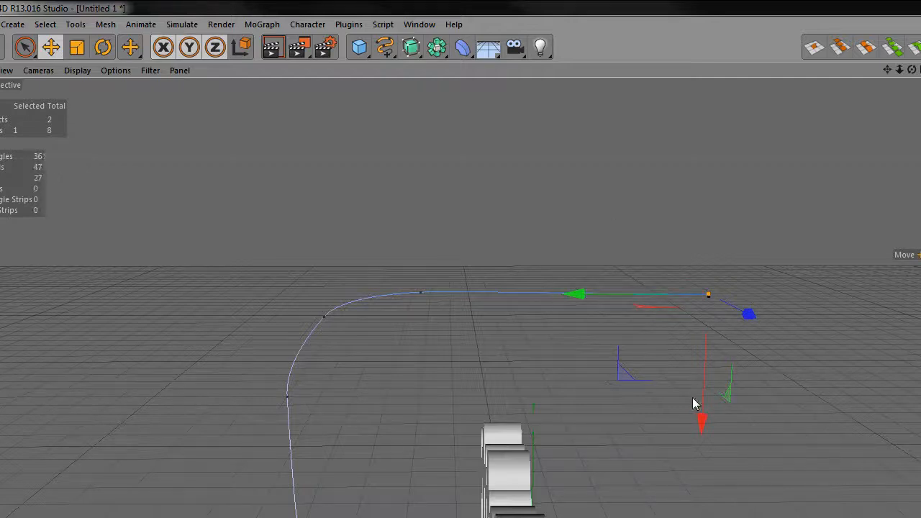
pyautogui.moveTo(701, 414); pyautogui.dragTo(703, 386)
# Step: Create a new point on the spline's straight ceiling section, about midway between the flattened curve and its front end point
pyautogui.click(584, 219)
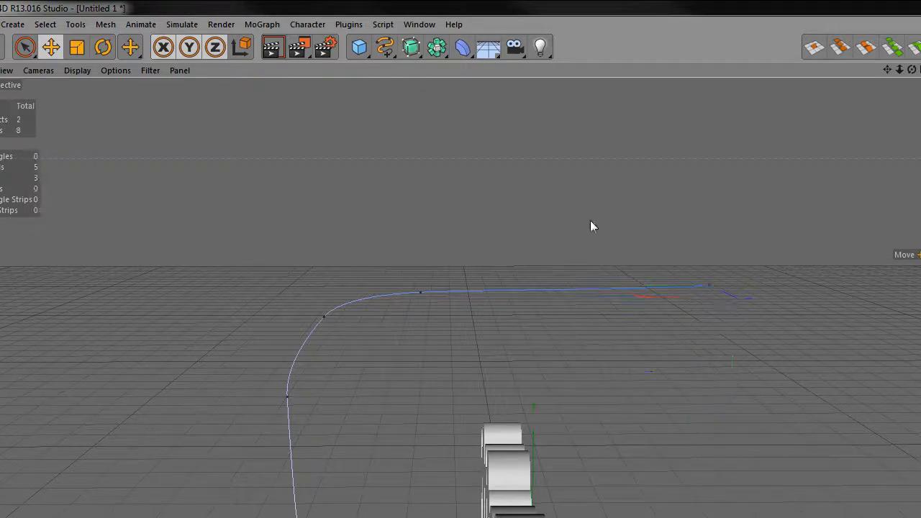
pyautogui.rightClick(590, 226)
pyautogui.click(649, 444)
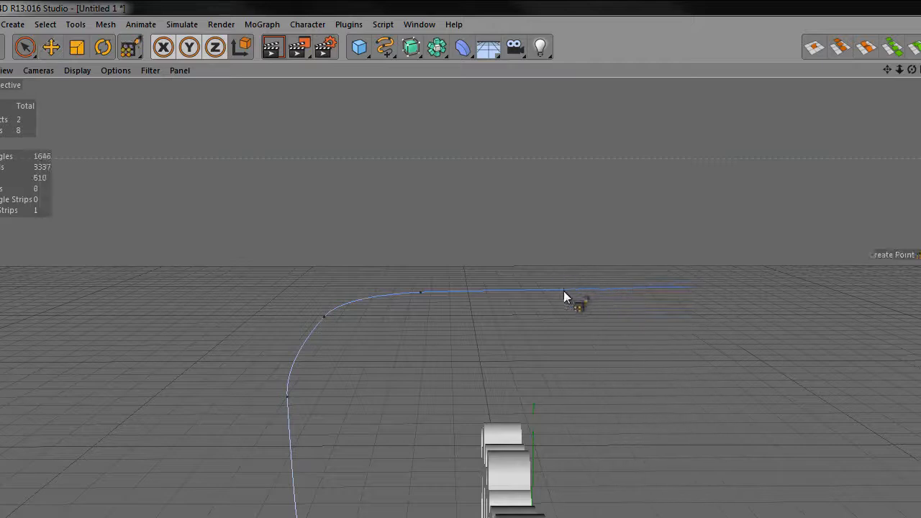
pyautogui.click(562, 289)
pyautogui.click(51, 47)
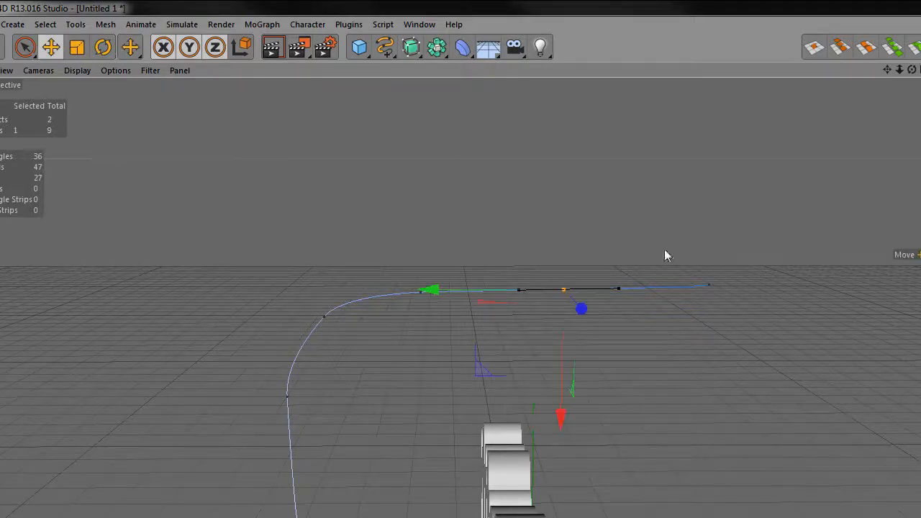
# Step: Move the spline's front end point down and slightly back to bend the front of the ceiling into a downward curve
pyautogui.click(709, 286)
pyautogui.moveTo(707, 364); pyautogui.dragTo(690, 457)
pyautogui.moveTo(613, 371); pyautogui.dragTo(564, 390)
pyautogui.moveTo(649, 432)
pyautogui.mouseDown()
pyautogui.moveTo(654, 451)
pyautogui.moveTo(649, 430)
pyautogui.mouseUp()
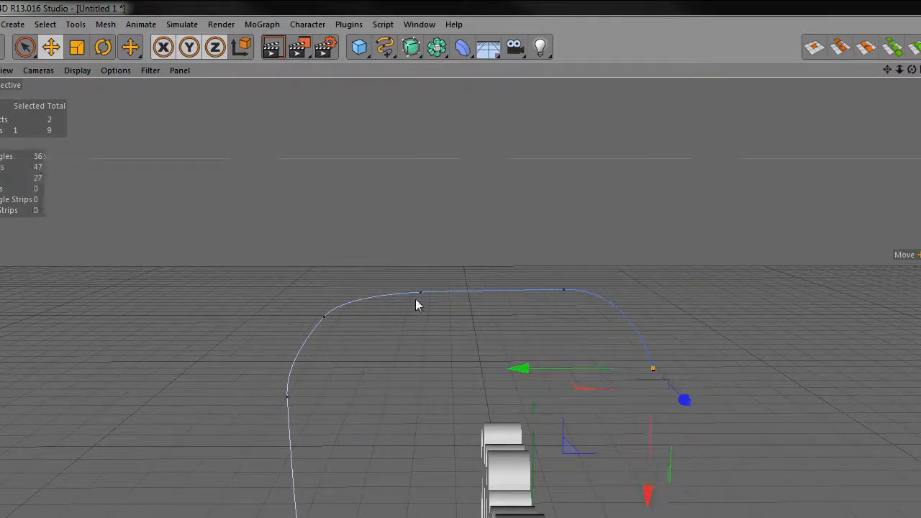
# Step: Adjust the heights of the two points on the spline's ceiling section to refine its upper contour
pyautogui.moveTo(425, 362); pyautogui.dragTo(427, 345)
pyautogui.click(561, 292)
pyautogui.moveTo(567, 356); pyautogui.dragTo(560, 330)
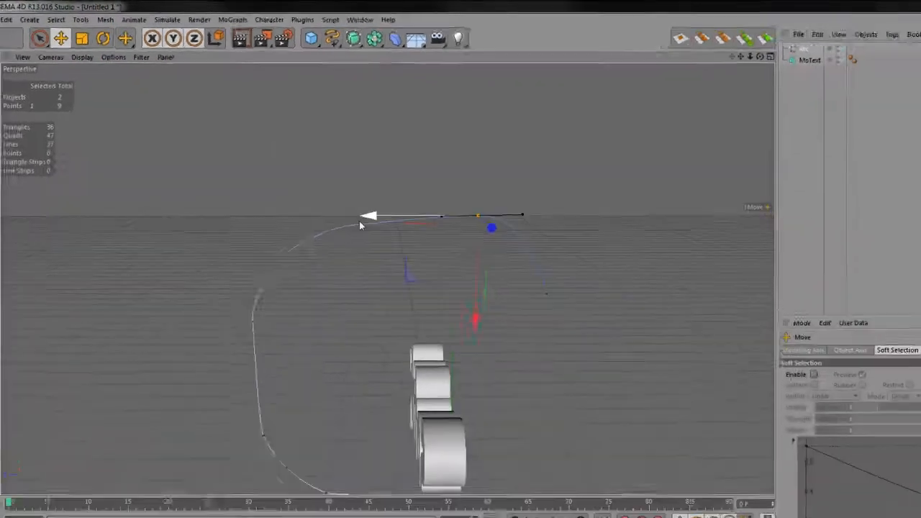
pyautogui.click(360, 225)
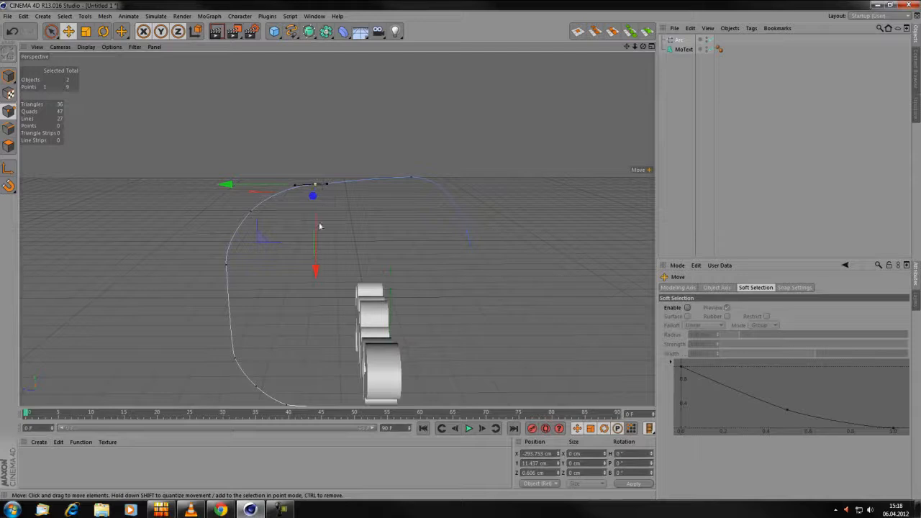
pyautogui.moveTo(316, 217); pyautogui.dragTo(321, 223)
# Step: Add an Extrude NURBS object and make the Arc spline its child
pyautogui.click(399, 258)
pyautogui.scroll(-2, 400, 282)
pyautogui.keyDown('alt'); pyautogui.moveTo(400, 282); pyautogui.dragTo(394, 259); pyautogui.keyUp('alt')
pyautogui.keyDown('alt'); pyautogui.moveTo(394, 259); pyautogui.dragTo(357, 244, button='middle'); pyautogui.keyUp('alt')
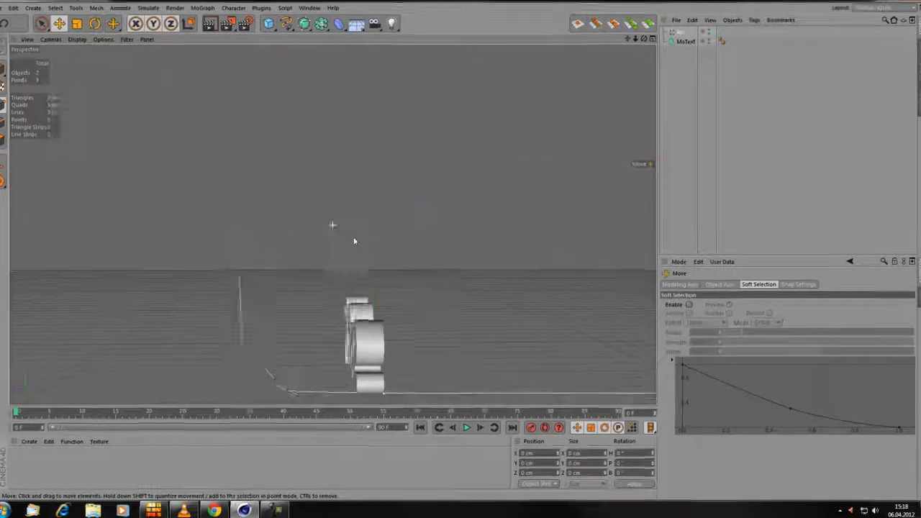
pyautogui.keyDown('alt'); pyautogui.moveTo(354, 238); pyautogui.dragTo(301, 231); pyautogui.keyUp('alt')
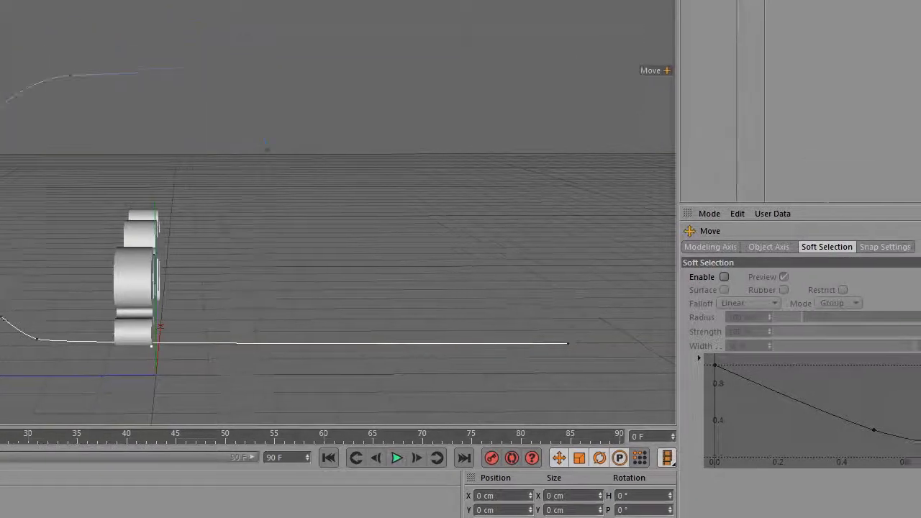
pyautogui.click(107, 38)
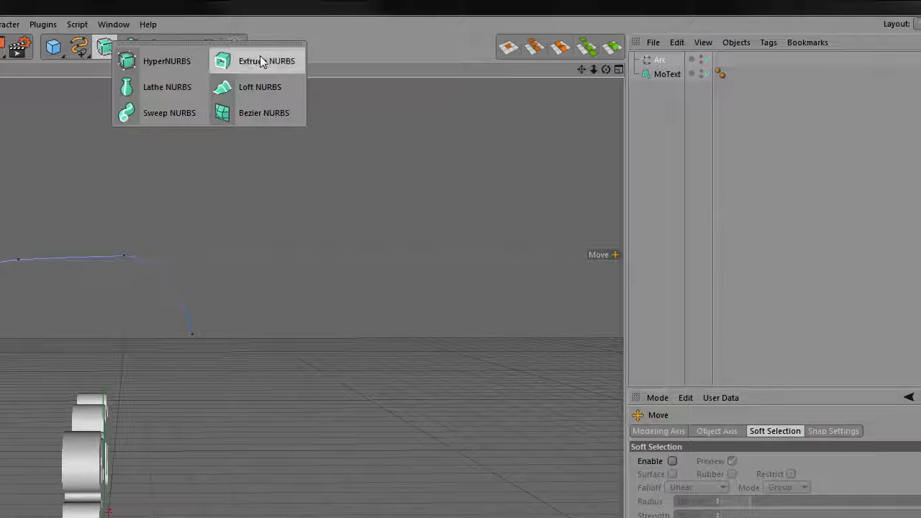
pyautogui.click(263, 61)
pyautogui.moveTo(656, 72); pyautogui.dragTo(675, 59)
# Step: Set the backdrop extrusion's movement to 2000 cm in X and 0 cm in Z
pyautogui.keyDown('alt'); pyautogui.moveTo(238, 237); pyautogui.dragTo(232, 343); pyautogui.keyUp('alt')
pyautogui.click(819, 461)
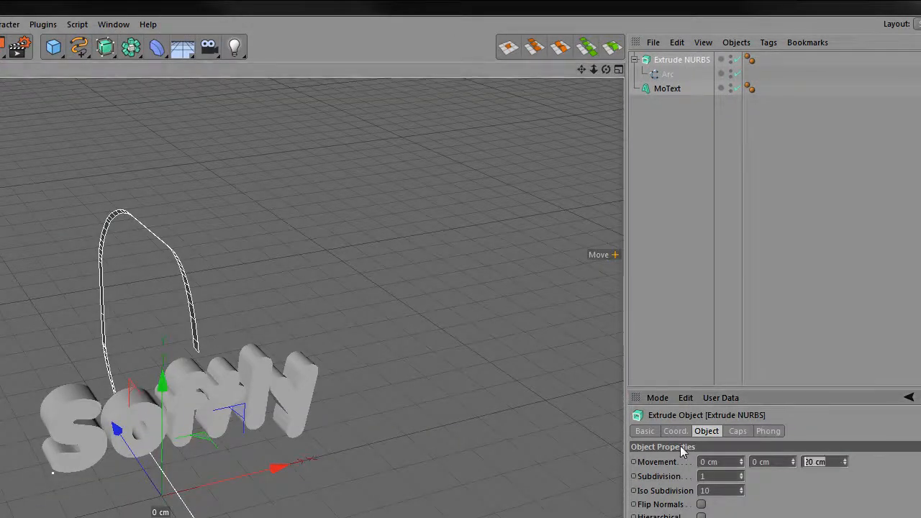
pyautogui.write('0')
pyautogui.press('Return')
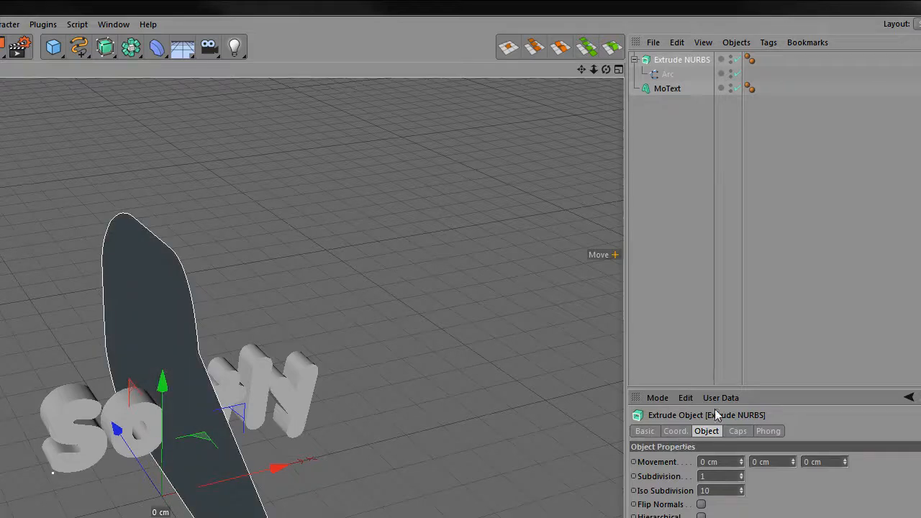
pyautogui.moveTo(741, 461)
pyautogui.mouseDown()
pyautogui.moveTo(791, 449)
pyautogui.moveTo(744, 461)
pyautogui.mouseUp()
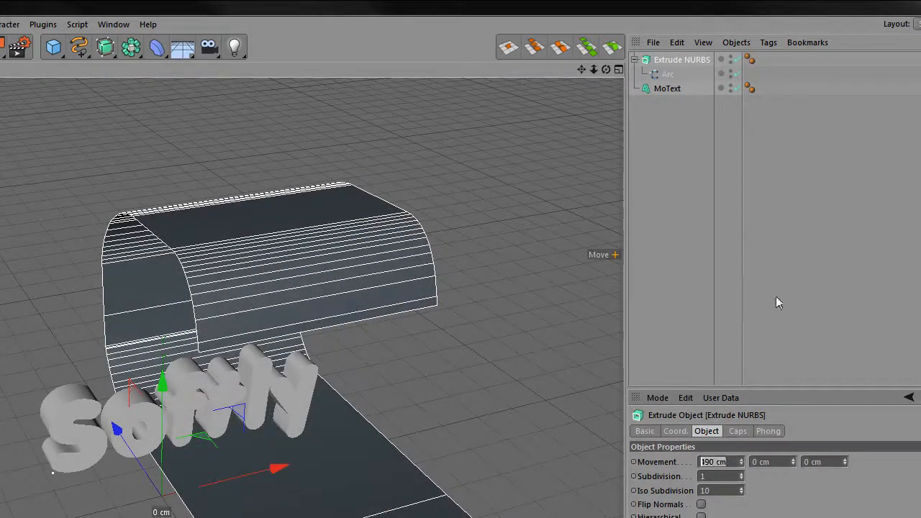
pyautogui.write('2000')
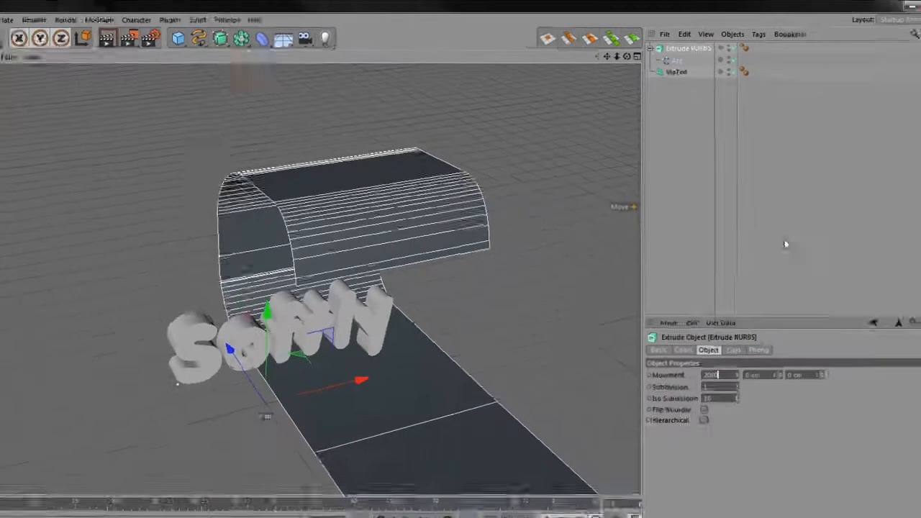
pyautogui.press('Return')
# Step: Shift the extruded backdrop sideways along X so it extends on both sides of the Softly text
pyautogui.scroll(-2, 537, 261)
pyautogui.keyDown('alt'); pyautogui.moveTo(580, 185); pyautogui.dragTo(110, 262); pyautogui.keyUp('alt')
pyautogui.keyDown('alt'); pyautogui.moveTo(267, 269); pyautogui.dragTo(243, 263); pyautogui.keyUp('alt')
pyautogui.scroll(2, 328, 252)
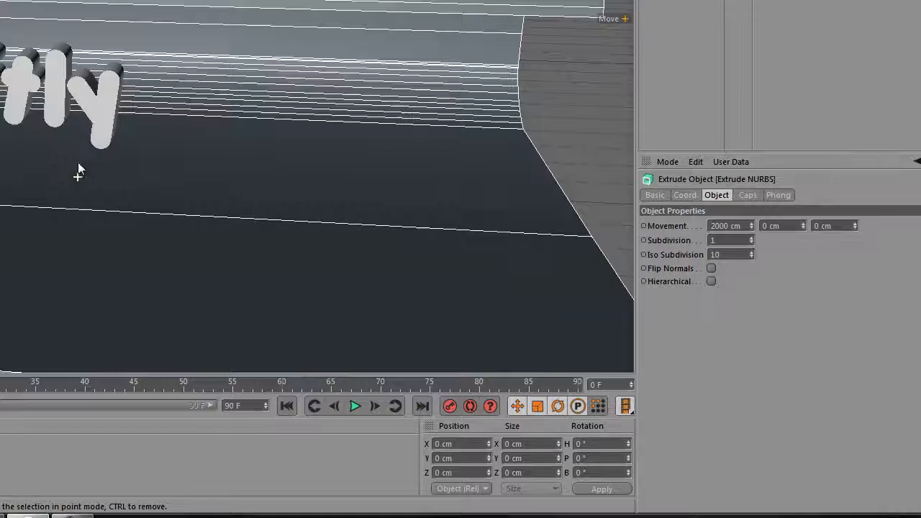
pyautogui.keyDown('alt'); pyautogui.moveTo(78, 170); pyautogui.dragTo(117, 168); pyautogui.keyUp('alt')
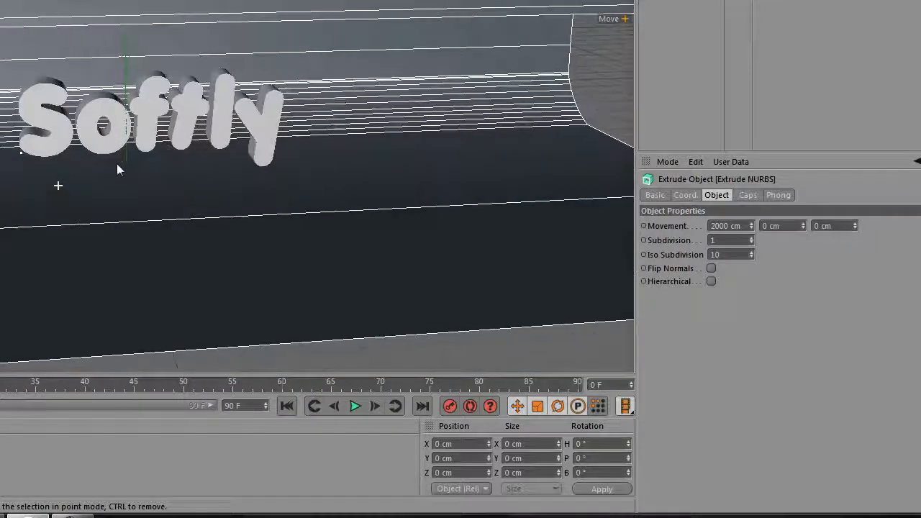
pyautogui.click(745, 225)
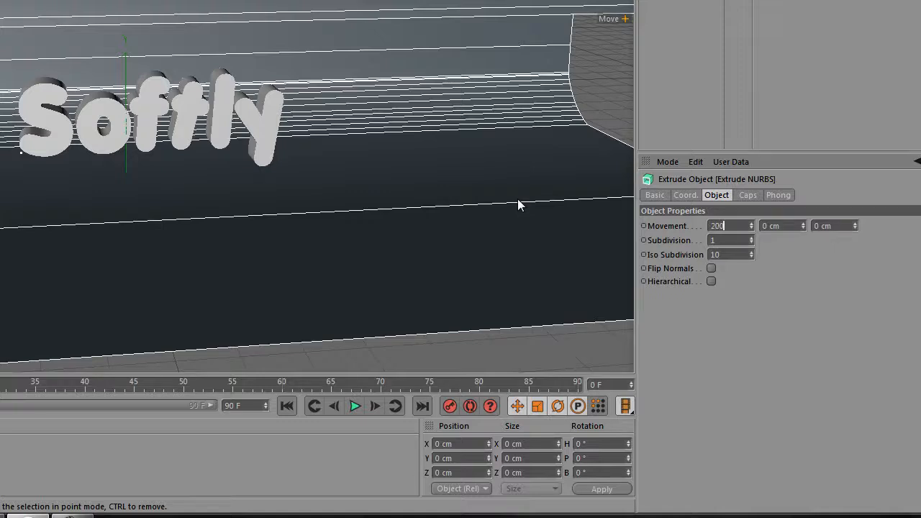
pyautogui.press('Return')
pyautogui.keyDown('alt'); pyautogui.moveTo(226, 173); pyautogui.dragTo(250, 133); pyautogui.keyUp('alt')
pyautogui.moveTo(742, 225); pyautogui.dragTo(545, 192)
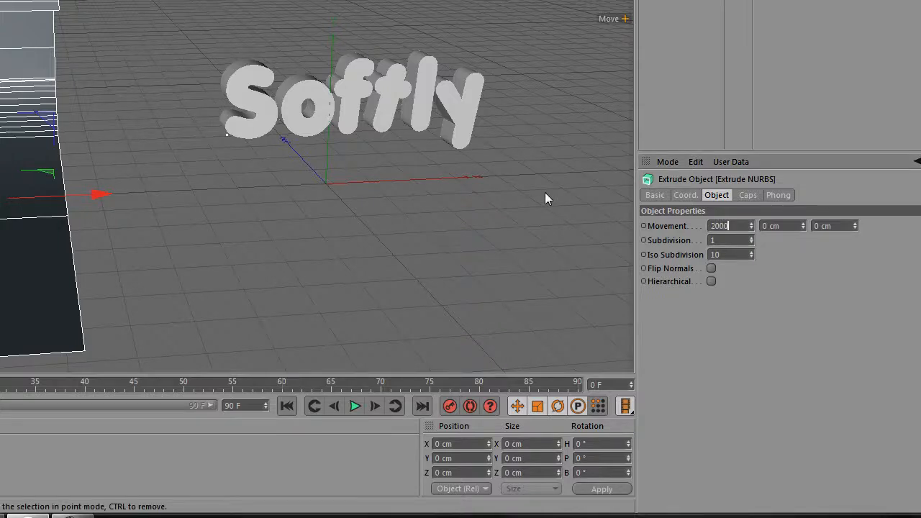
pyautogui.press('Return')
# Step: Select the MoText object and move the Softly text along positive X in front of the backdrop
pyautogui.keyDown('alt'); pyautogui.moveTo(555, 200); pyautogui.dragTo(379, 88); pyautogui.keyUp('alt')
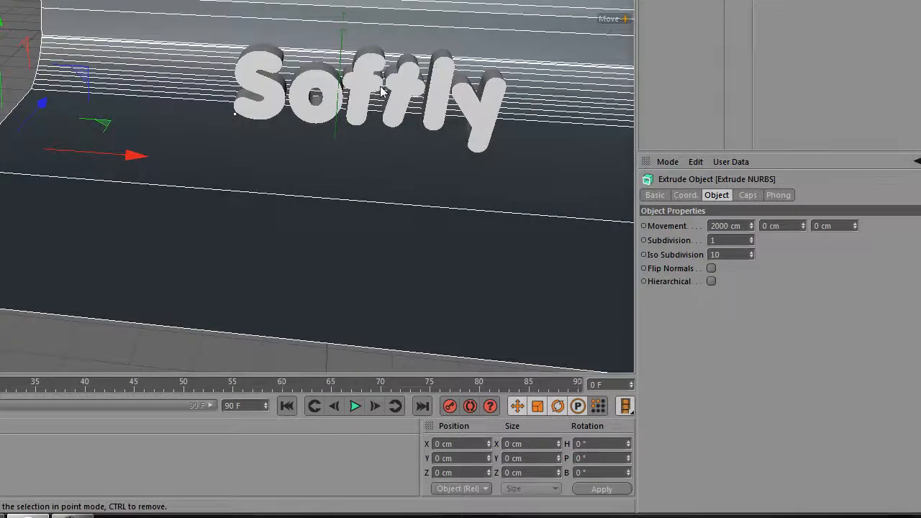
pyautogui.keyDown('alt'); pyautogui.moveTo(351, 118); pyautogui.dragTo(610, 45); pyautogui.keyUp('alt')
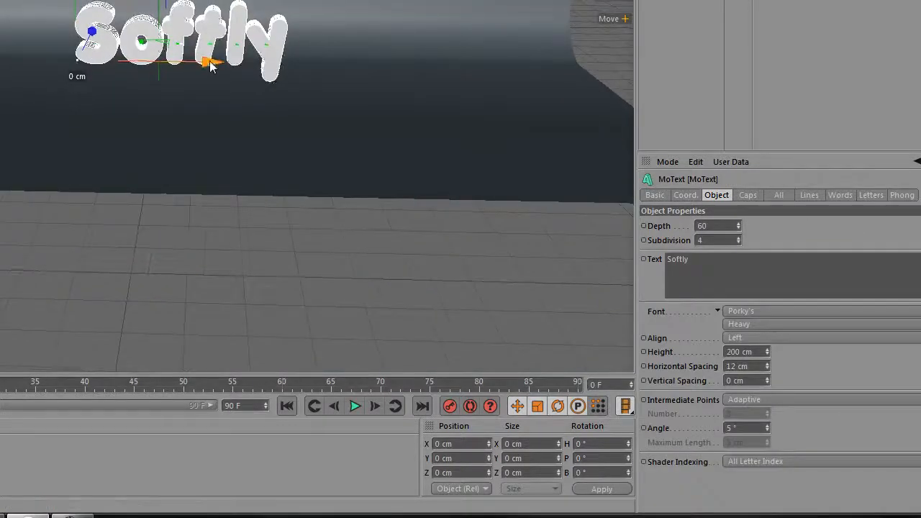
pyautogui.moveTo(210, 63); pyautogui.dragTo(279, 63)
# Step: Raise the Softly text along Y above the backdrop floor and frame it from the front
pyautogui.keyDown('alt'); pyautogui.moveTo(300, 119); pyautogui.dragTo(594, 115); pyautogui.keyUp('alt')
pyautogui.keyDown('alt'); pyautogui.moveTo(619, 234); pyautogui.dragTo(443, 244); pyautogui.keyUp('alt')
pyautogui.scroll(6, 440, 238)
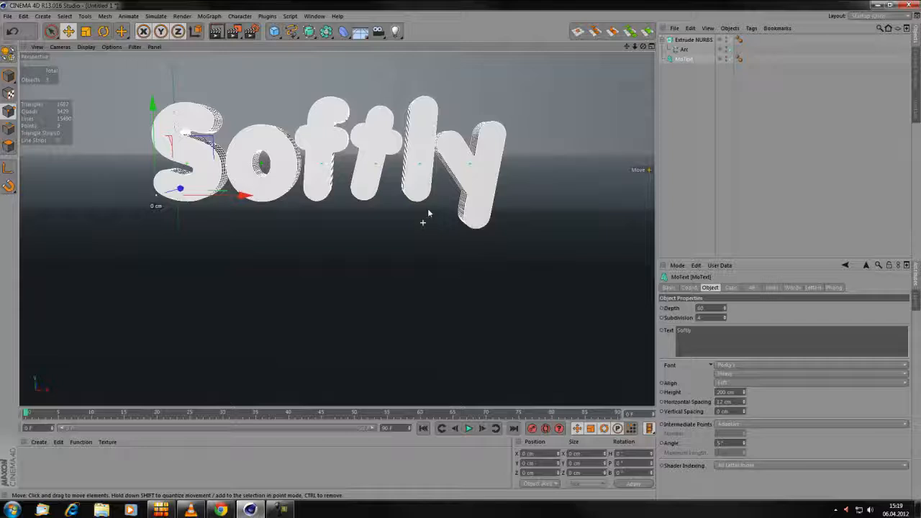
pyautogui.scroll(-5, 440, 205)
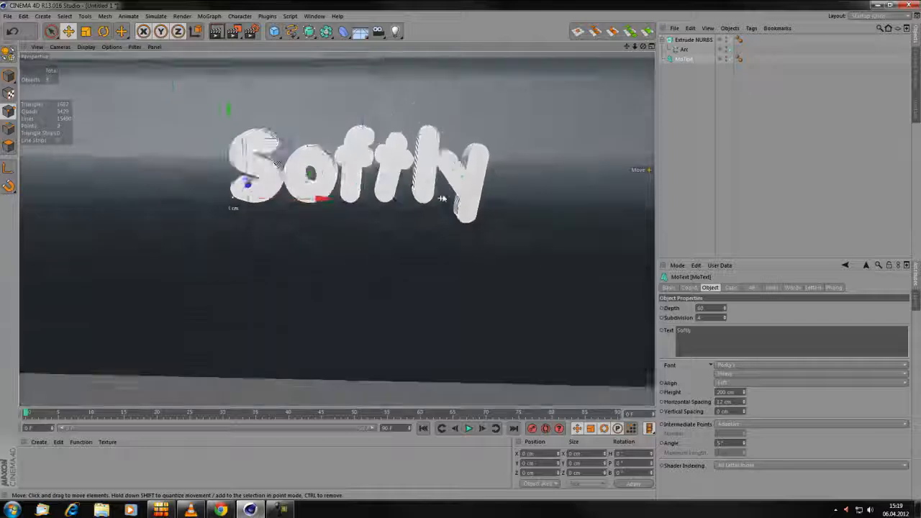
pyautogui.moveTo(442, 206)
pyautogui.keyDown('alt'); pyautogui.mouseDown()
pyautogui.moveTo(458, 222)
pyautogui.moveTo(431, 194)
pyautogui.moveTo(472, 230)
pyautogui.moveTo(477, 208)
pyautogui.moveTo(443, 220)
pyautogui.moveTo(460, 223)
pyautogui.moveTo(446, 201)
pyautogui.mouseUp(); pyautogui.keyUp('alt')
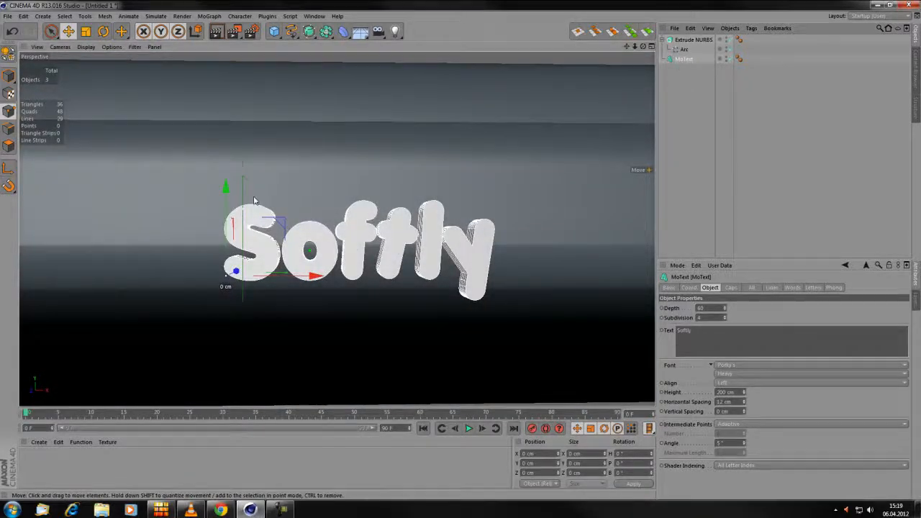
pyautogui.moveTo(238, 190); pyautogui.dragTo(239, 133)
pyautogui.keyDown('alt'); pyautogui.moveTo(359, 195); pyautogui.dragTo(347, 222); pyautogui.keyUp('alt')
pyautogui.scroll(5, 400, 239)
pyautogui.keyDown('alt'); pyautogui.moveTo(385, 244); pyautogui.dragTo(387, 215); pyautogui.keyUp('alt')
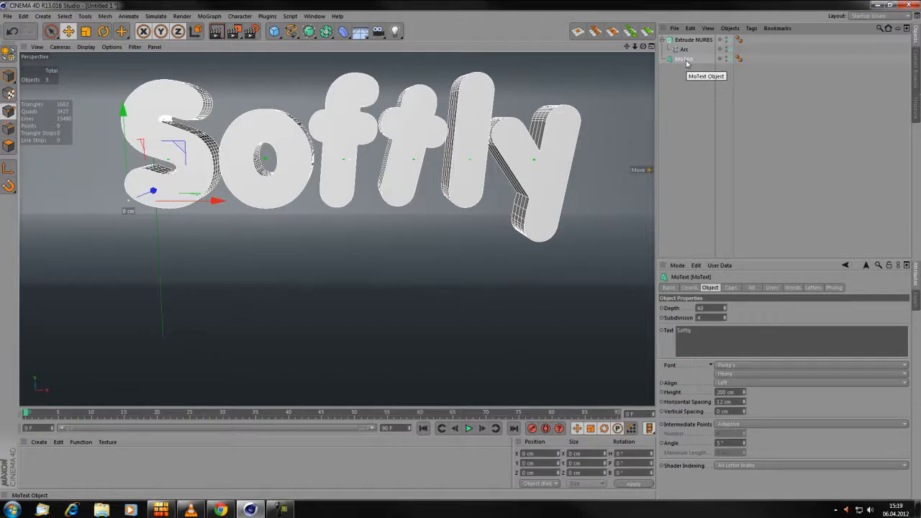
# Step: Make the MoText object editable and convert all its letter extrusions from S to y into polygon objects
pyautogui.press('c')
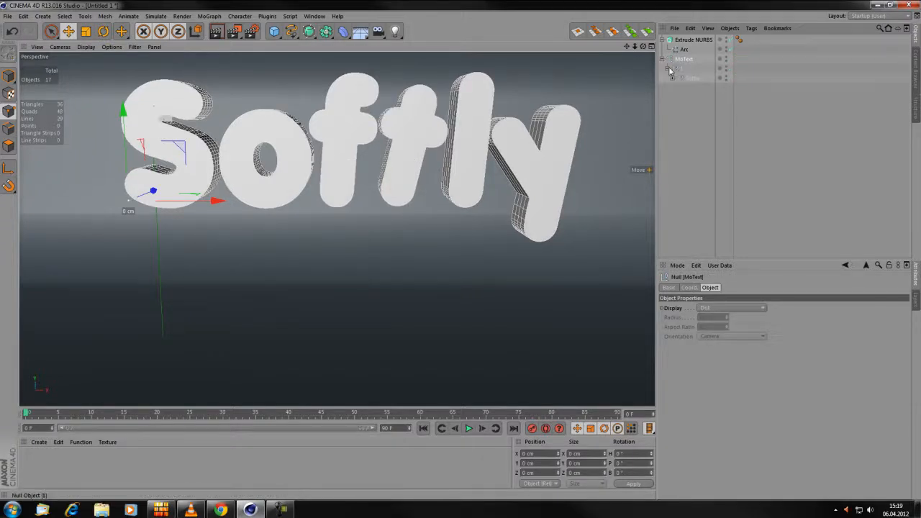
pyautogui.click(673, 78)
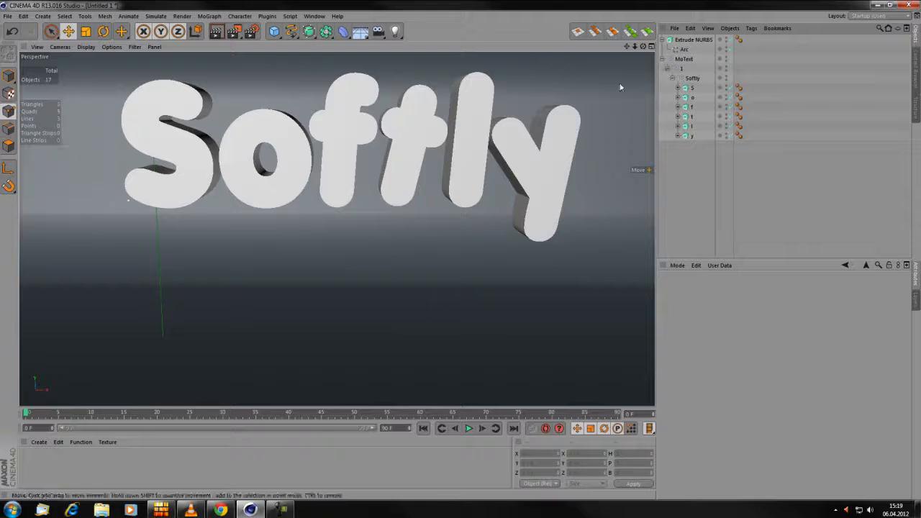
pyautogui.click(689, 87)
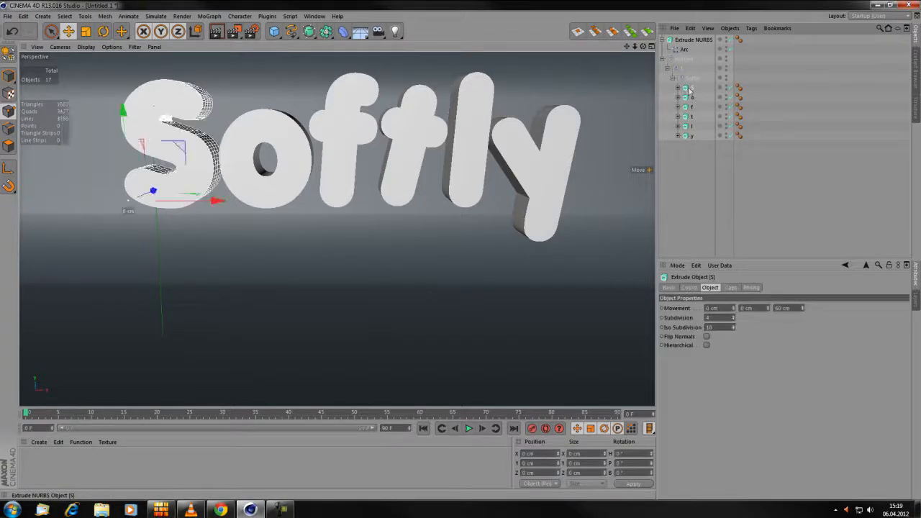
pyautogui.keyDown('shift'); pyautogui.click(687, 137); pyautogui.keyUp('shift')
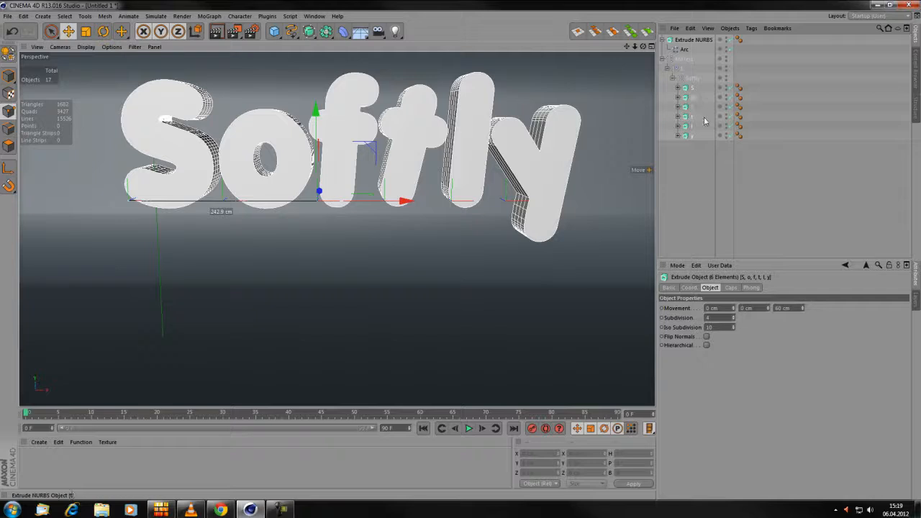
pyautogui.press('c')
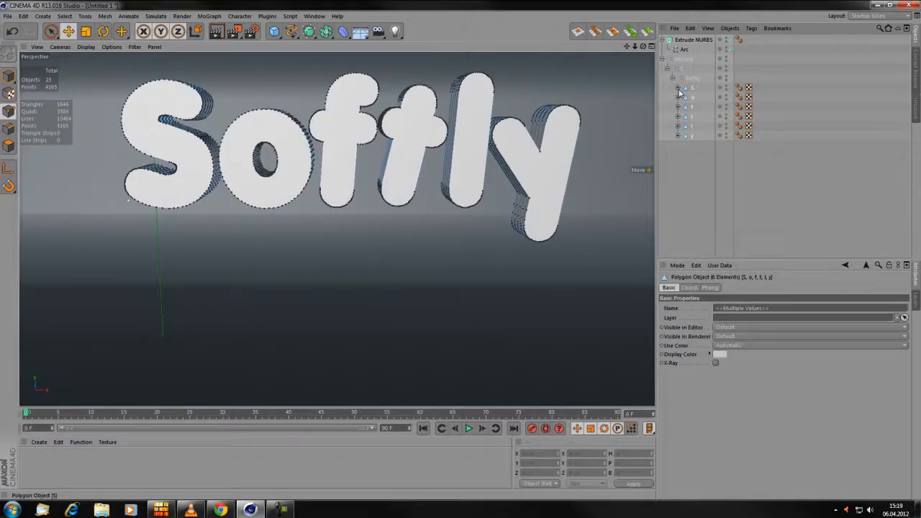
# Step: Merge the letter S with its Cap 1 and Cap 2 using Connect Objects + Delete
pyautogui.click(678, 88)
pyautogui.click(691, 89)
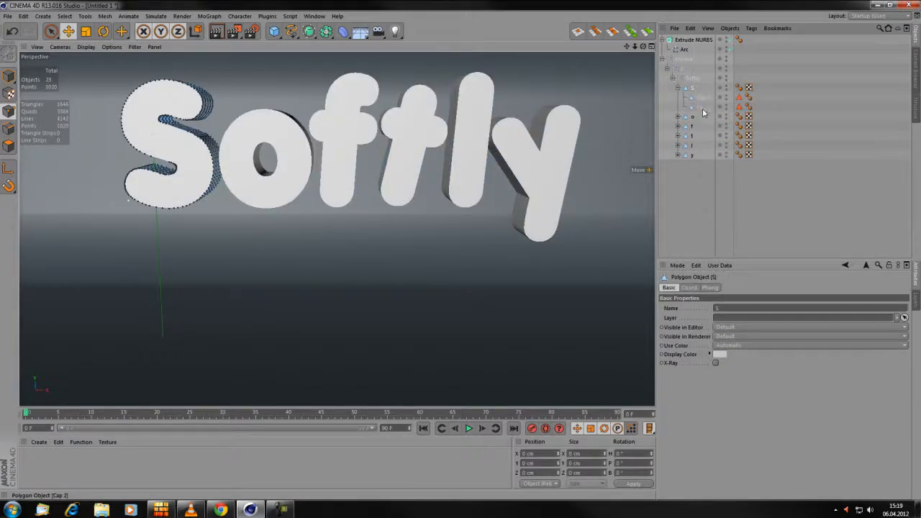
pyautogui.keyDown('shift'); pyautogui.click(703, 112); pyautogui.keyUp('shift')
pyautogui.click(730, 28)
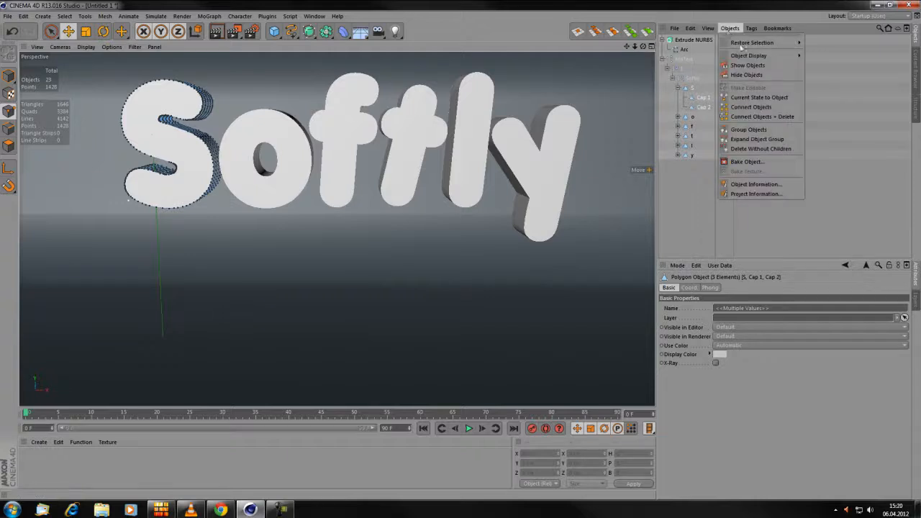
pyautogui.click(748, 114)
# Step: Merge the letter o with its Cap 2 using Connect Objects + Delete
pyautogui.click(678, 97)
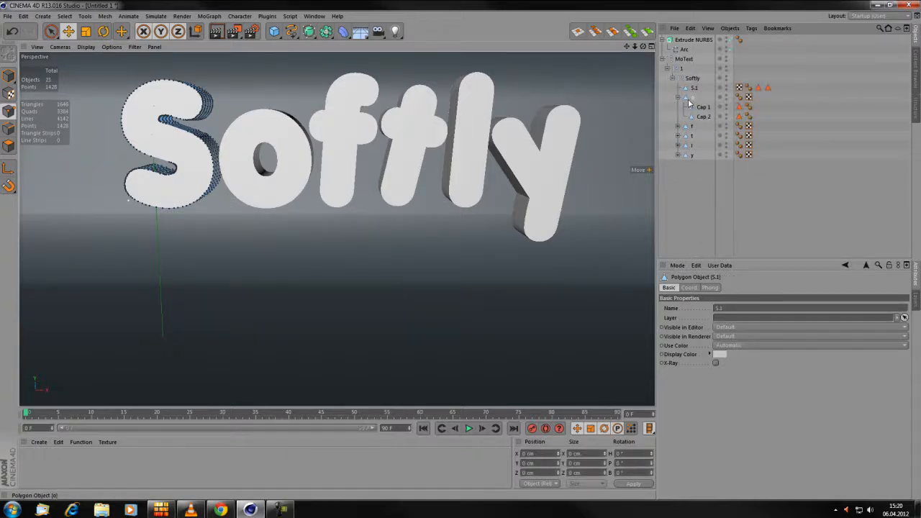
pyautogui.click(691, 97)
pyautogui.keyDown('shift'); pyautogui.click(703, 116); pyautogui.keyUp('shift')
pyautogui.click(729, 28)
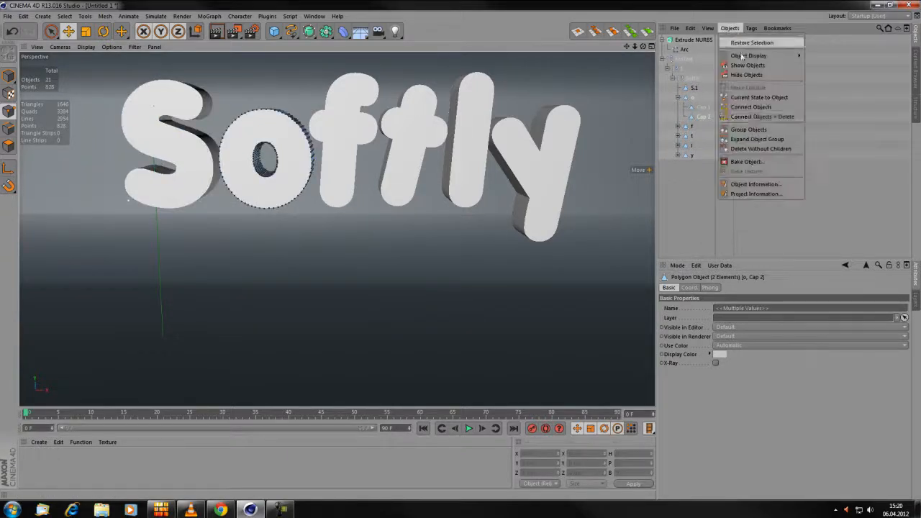
pyautogui.click(732, 117)
# Step: Merge the letter f with its Cap 1 and Cap 2 using Connect Objects + Delete
pyautogui.click(677, 107)
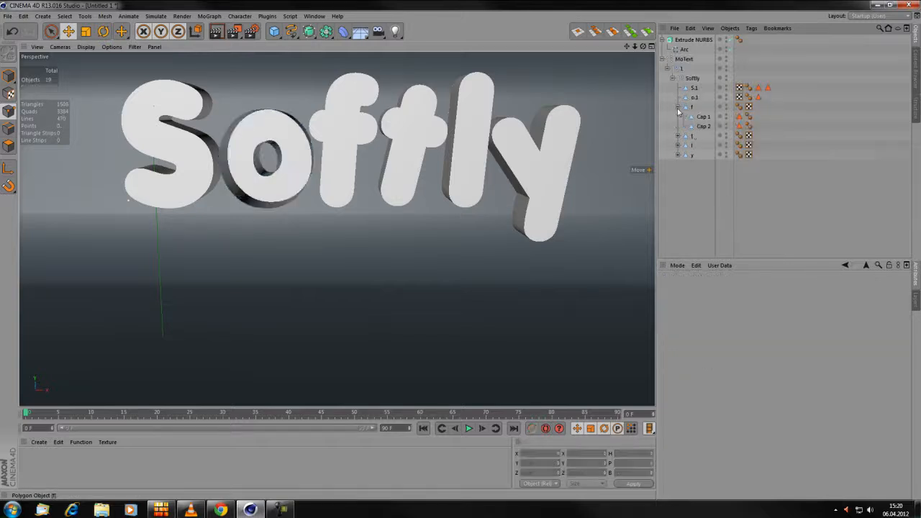
pyautogui.click(691, 106)
pyautogui.keyDown('shift'); pyautogui.click(702, 126); pyautogui.keyUp('shift')
pyautogui.click(730, 28)
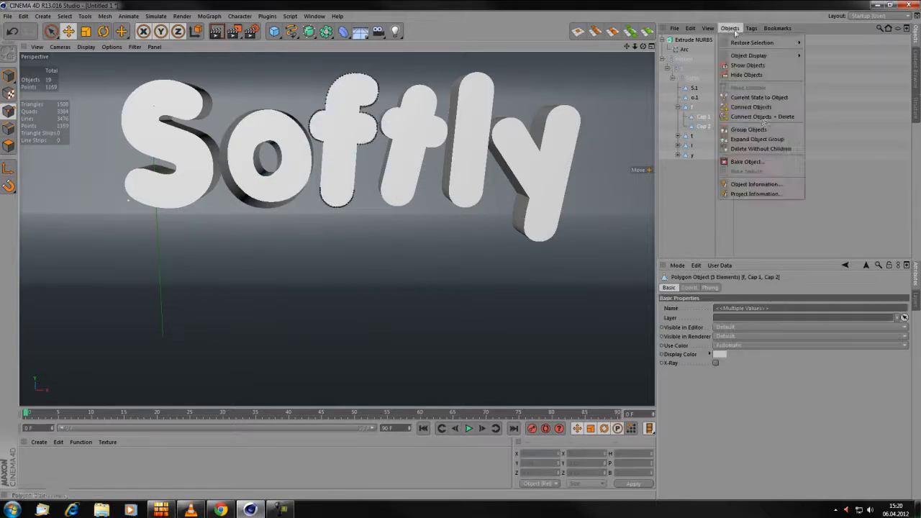
pyautogui.click(762, 116)
# Step: Merge the letter t with its Cap 1 and Cap 2 using Connect Objects + Delete
pyautogui.click(677, 116)
pyautogui.click(690, 117)
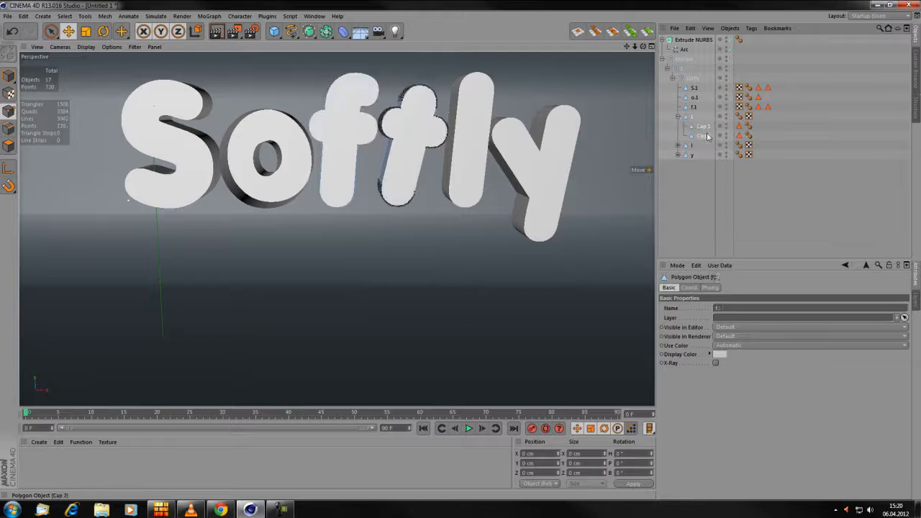
pyautogui.keyDown('shift'); pyautogui.click(704, 135); pyautogui.keyUp('shift')
pyautogui.click(733, 28)
pyautogui.click(760, 116)
# Step: Merge the letter l with its Cap 1 and Cap 2 using Connect Objects + Delete
pyautogui.click(677, 126)
pyautogui.click(692, 126)
pyautogui.keyDown('shift'); pyautogui.click(704, 145); pyautogui.keyUp('shift')
pyautogui.click(729, 28)
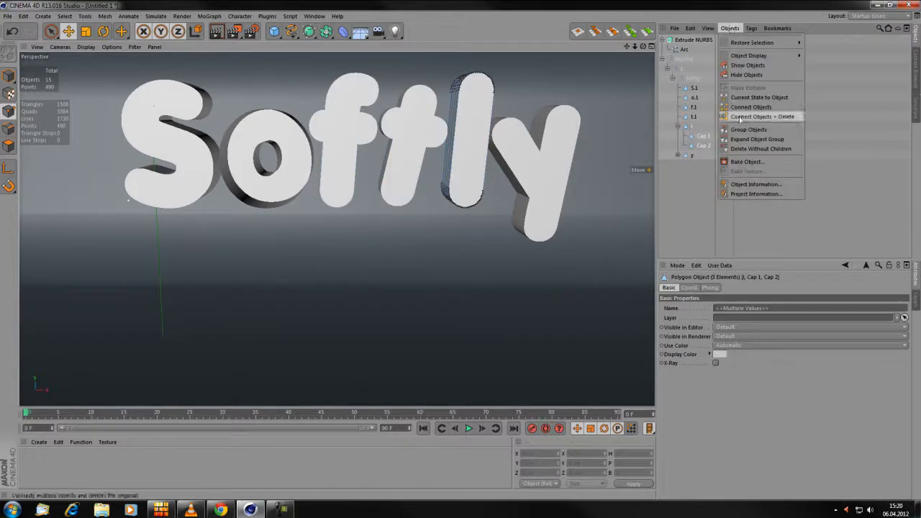
pyautogui.click(752, 116)
# Step: Merge the letter y with its Cap 1 and Cap 2 using Connect Objects + Delete
pyautogui.click(690, 136)
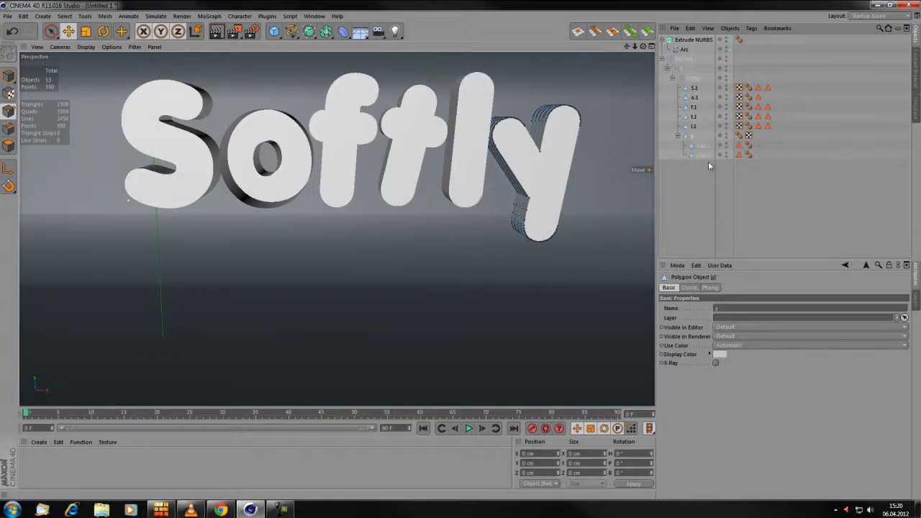
pyautogui.keyDown('shift'); pyautogui.click(709, 156); pyautogui.keyUp('shift')
pyautogui.click(729, 28)
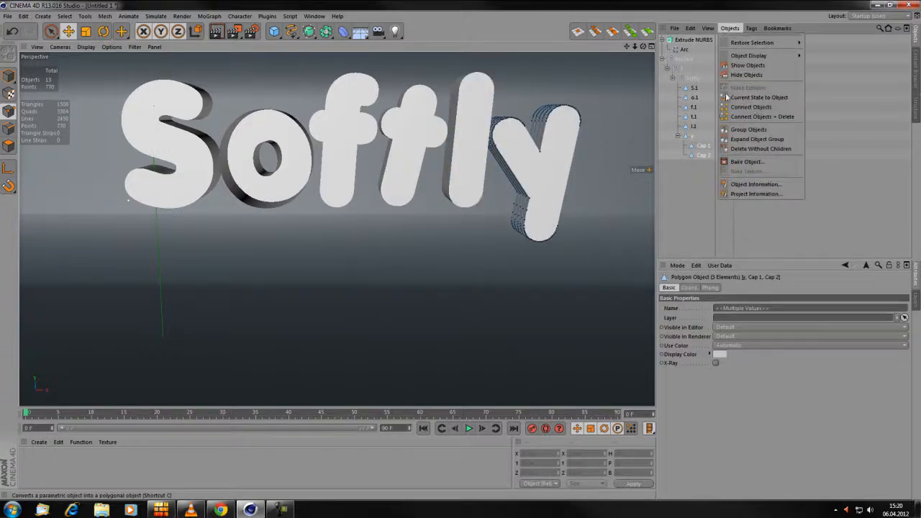
pyautogui.click(755, 116)
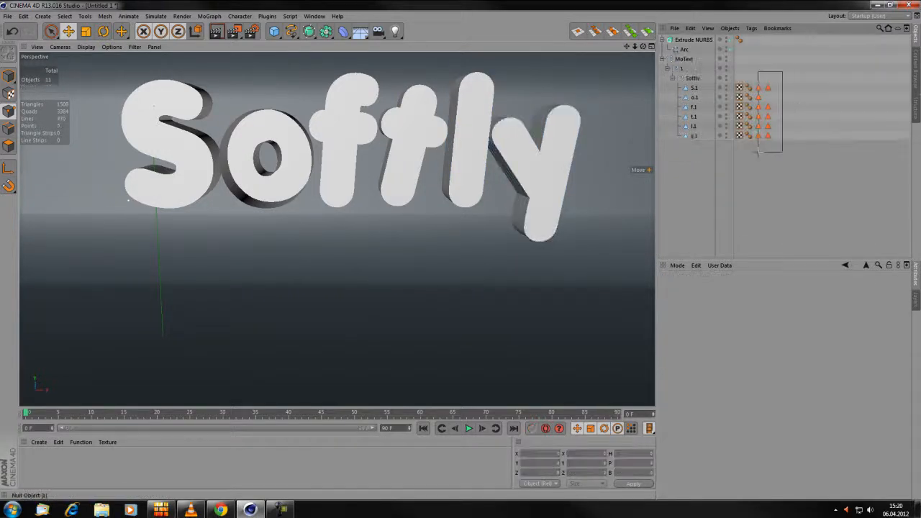
# Step: Delete the polygon selection tags from all six letters, then select the letters from S.1 to y.1
pyautogui.moveTo(758, 152); pyautogui.dragTo(758, 152)
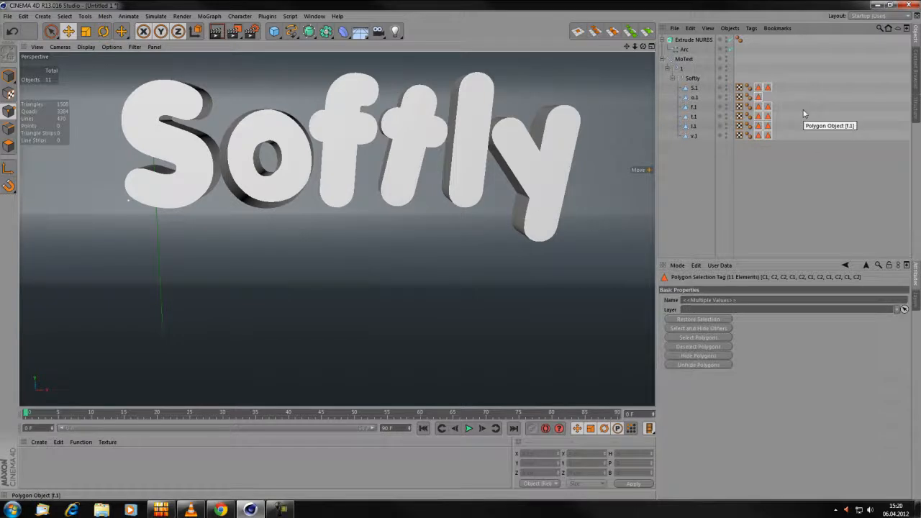
pyautogui.press('Delete')
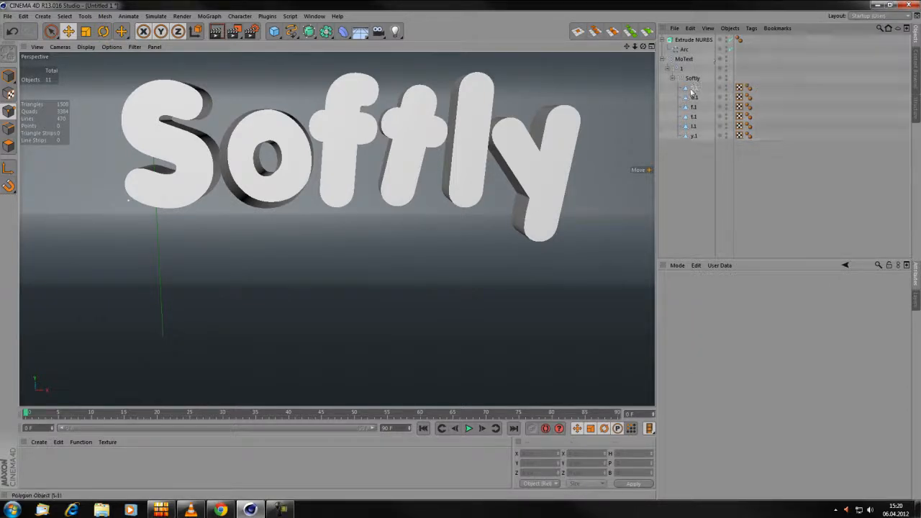
pyautogui.click(696, 90)
pyautogui.keyDown('shift'); pyautogui.click(695, 136); pyautogui.keyUp('shift')
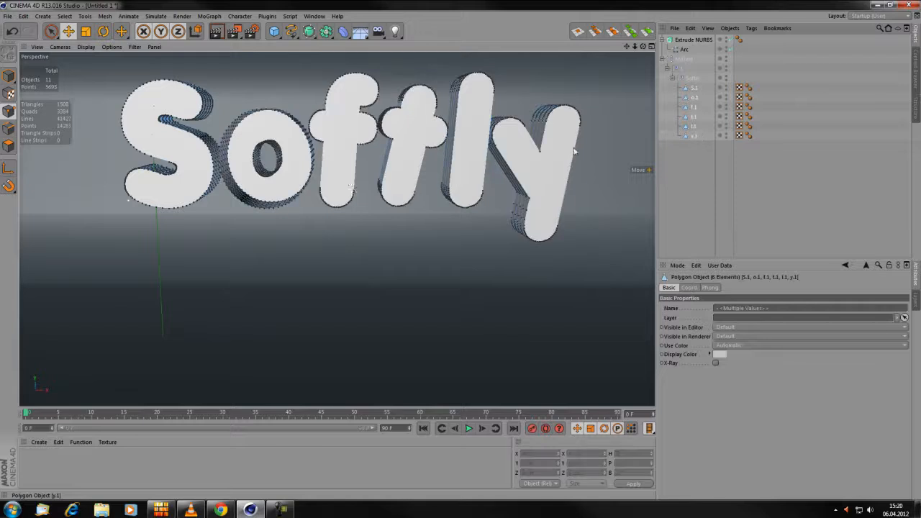
pyautogui.moveTo(447, 167)
pyautogui.keyDown('alt'); pyautogui.mouseDown()
pyautogui.moveTo(539, 185)
pyautogui.moveTo(432, 176)
pyautogui.mouseUp(); pyautogui.keyUp('alt')
# Step: Undo the tag deletion and the letter merges back to the state before the letter o was merged
pyautogui.click(11, 34)
pyautogui.click(10, 34)
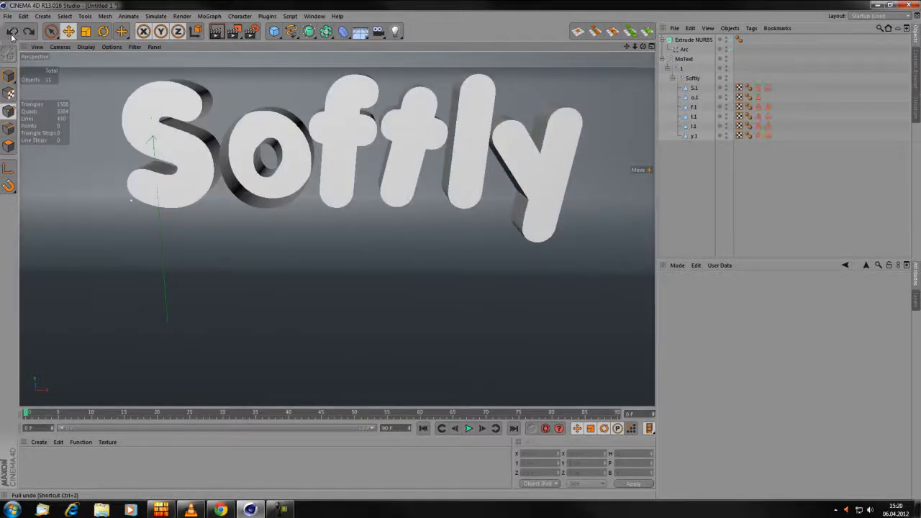
pyautogui.click(11, 34)
pyautogui.click(12, 35)
pyautogui.click(12, 34)
pyautogui.click(11, 35)
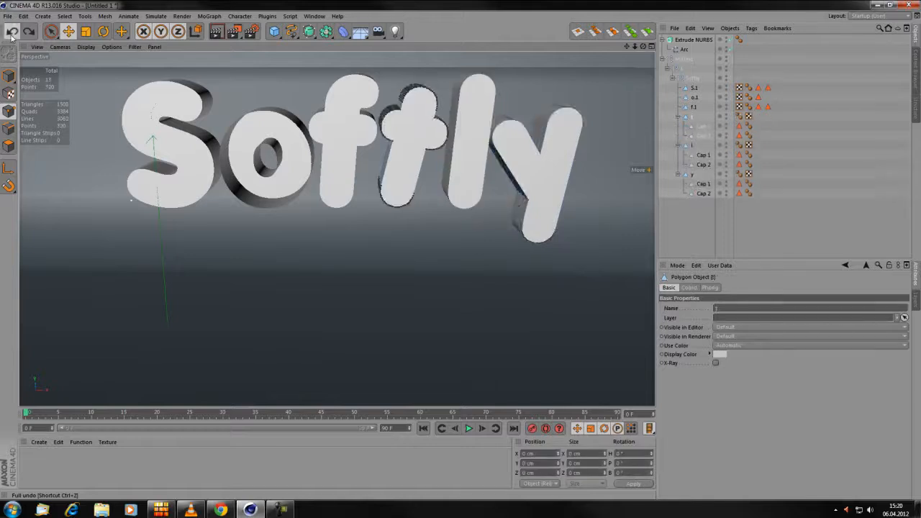
pyautogui.click(11, 35)
pyautogui.click(12, 35)
pyautogui.click(12, 34)
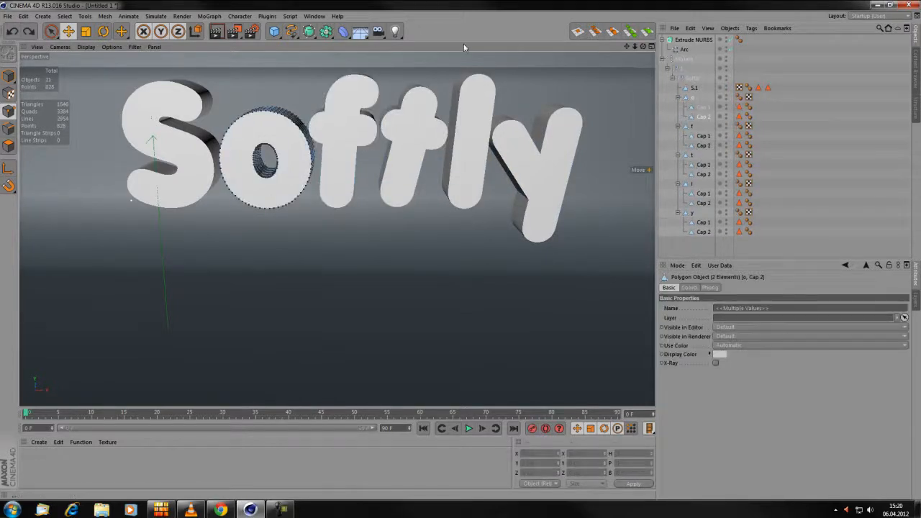
# Step: Merge the letter o with both Cap 1 and Cap 2 using Connect Objects + Delete
pyautogui.keyDown('shift'); pyautogui.click(703, 116); pyautogui.keyUp('shift')
pyautogui.click(728, 29)
pyautogui.click(731, 29)
pyautogui.click(733, 29)
pyautogui.click(762, 107)
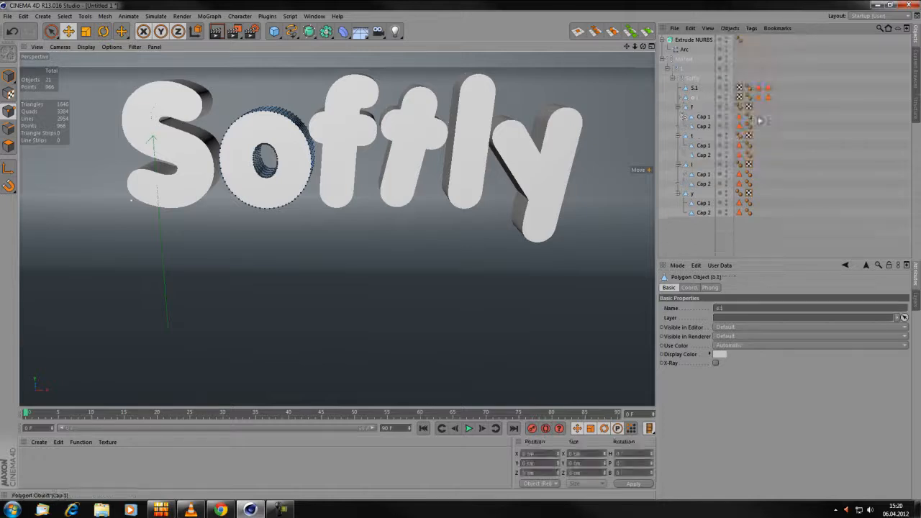
# Step: Merge the letter f and its two caps into one object using Connect Objects + Delete
pyautogui.keyDown('shift'); pyautogui.click(696, 117); pyautogui.keyUp('shift')
pyautogui.click(729, 28)
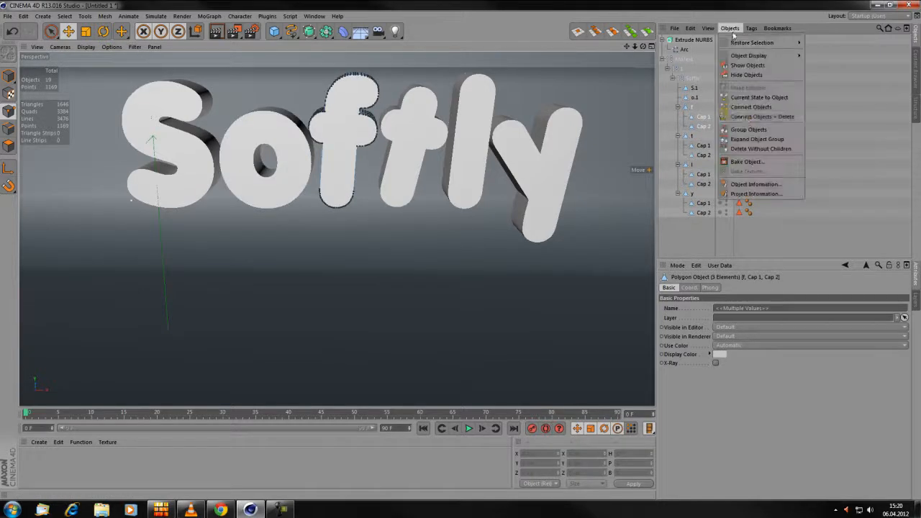
pyautogui.click(763, 116)
# Step: Merge the letter t and its two caps into one object using Connect Objects + Delete
pyautogui.keyDown('shift'); pyautogui.click(693, 117); pyautogui.keyUp('shift')
pyautogui.click(729, 29)
pyautogui.click(729, 28)
pyautogui.click(731, 30)
pyautogui.click(762, 116)
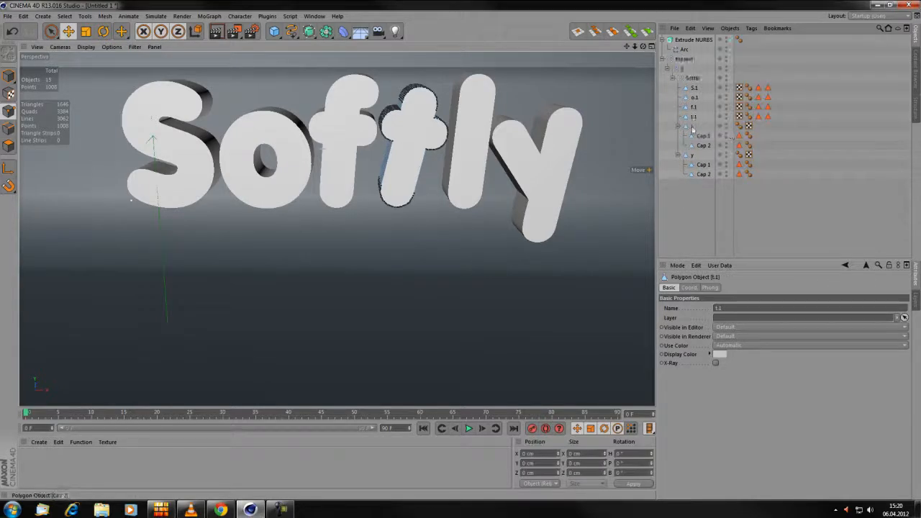
# Step: Merge the letters l and y each with their own two caps using Connect Objects + Delete
pyautogui.click(729, 28)
pyautogui.click(762, 116)
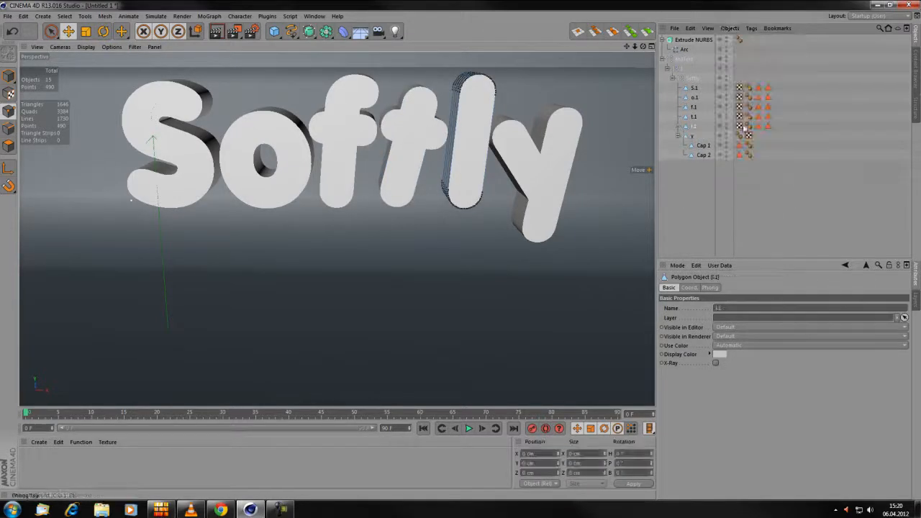
pyautogui.keyDown('shift'); pyautogui.click(703, 153); pyautogui.keyUp('shift')
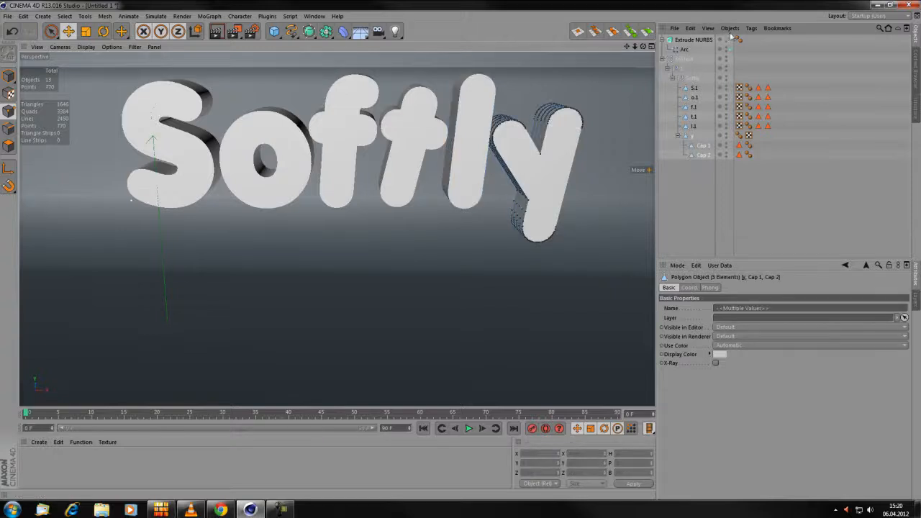
pyautogui.click(729, 28)
pyautogui.click(749, 117)
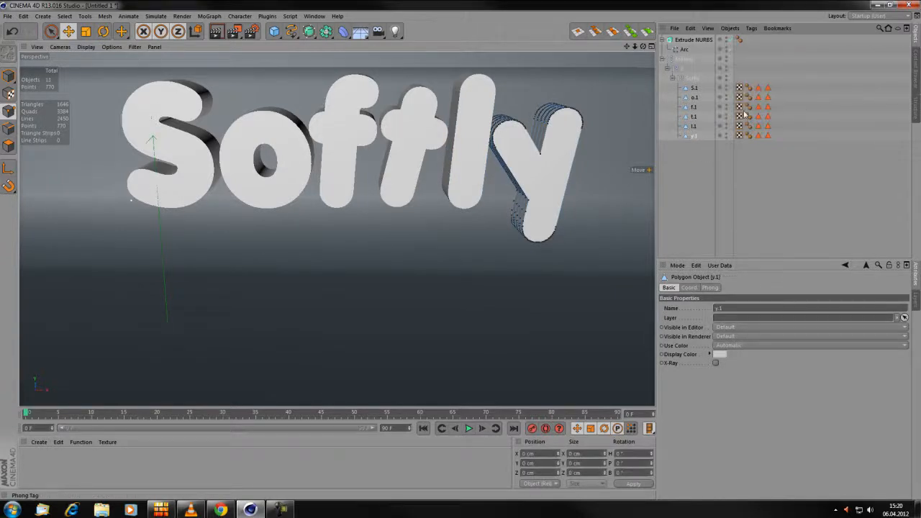
# Step: Make the backdrop's Extrude NURBS editable as a polygon object
pyautogui.click(691, 41)
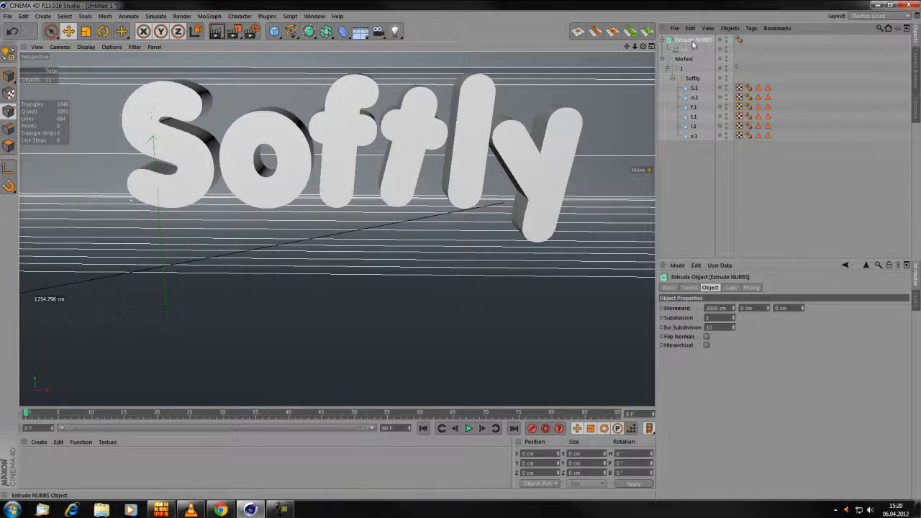
pyautogui.press('c')
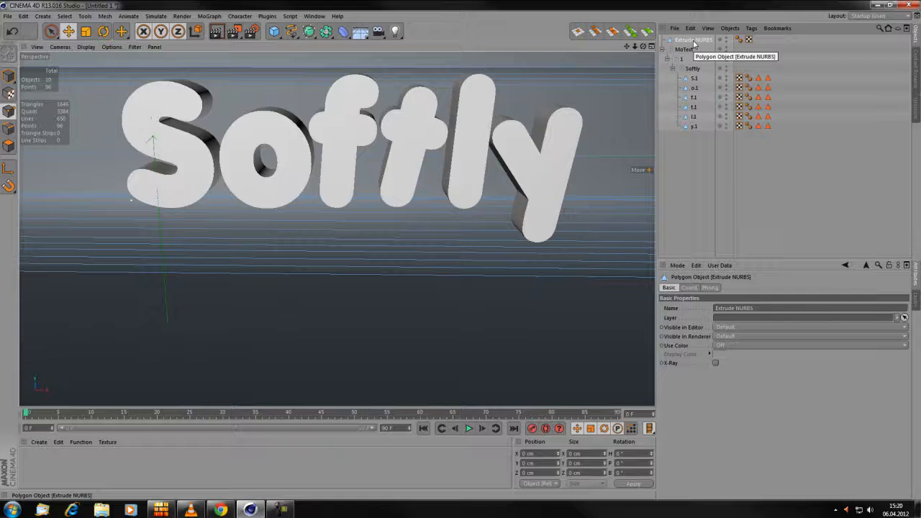
# Step: Move the six letters out of the MoText hierarchy to the top level and delete the empty MoText null
pyautogui.click(692, 79)
pyautogui.keyDown('shift'); pyautogui.click(695, 127); pyautogui.keyUp('shift')
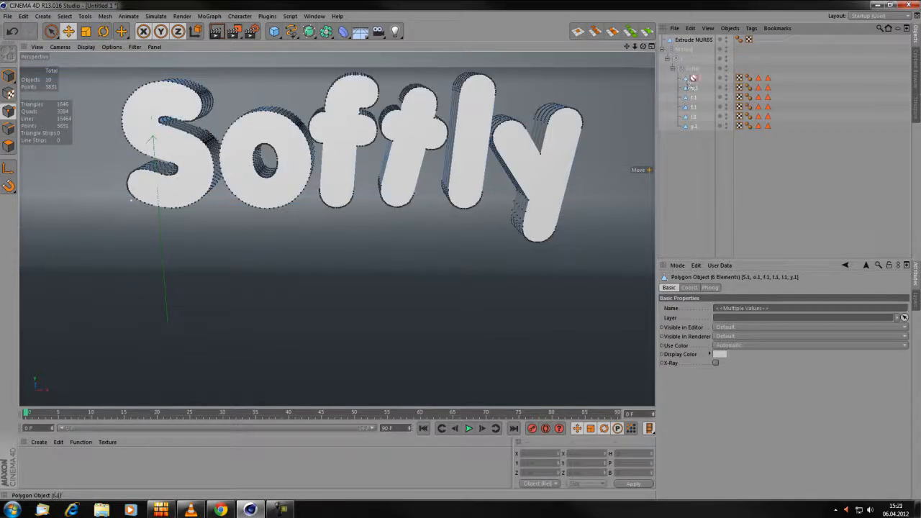
pyautogui.moveTo(680, 48); pyautogui.dragTo(680, 44)
pyautogui.click(690, 40)
pyautogui.click(687, 109)
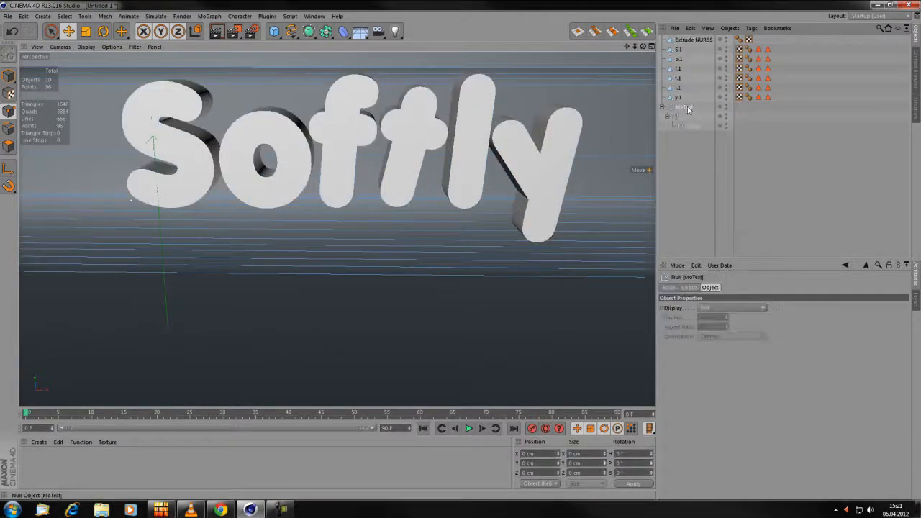
pyautogui.press('Delete')
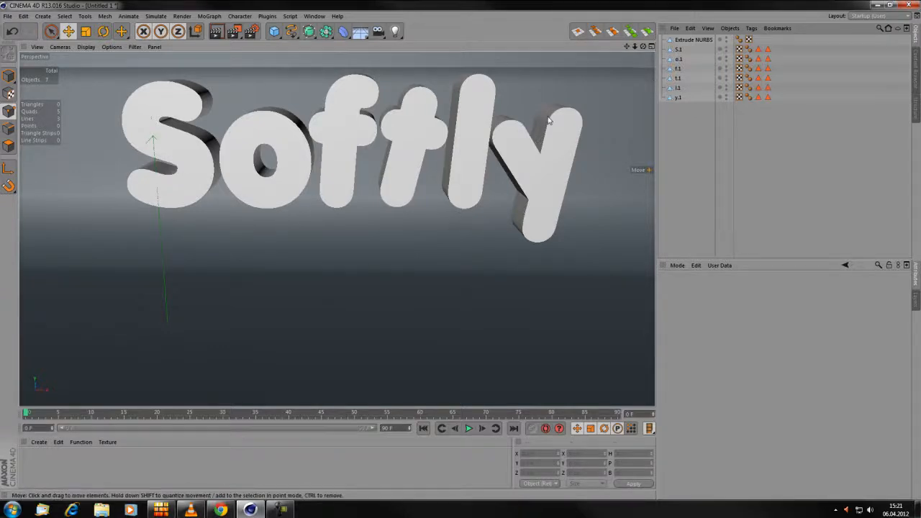
# Step: Select the backdrop and all six letters, triangulate all their polygons in polygon mode, and clear the selection
pyautogui.click(692, 40)
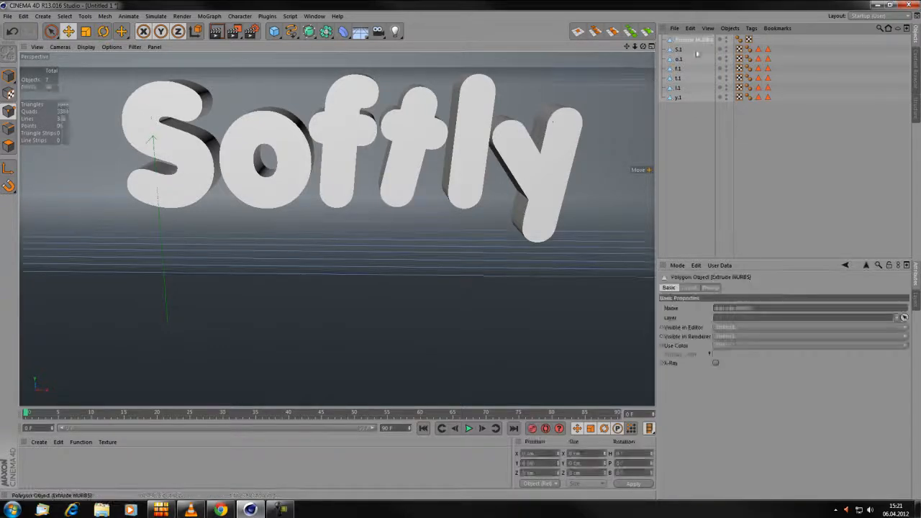
pyautogui.keyDown('shift'); pyautogui.click(676, 98); pyautogui.keyUp('shift')
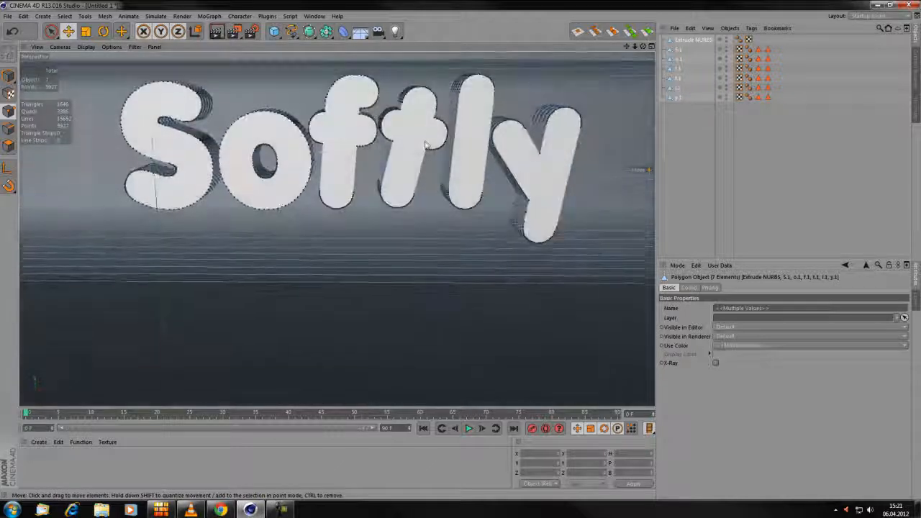
pyautogui.click(7, 146)
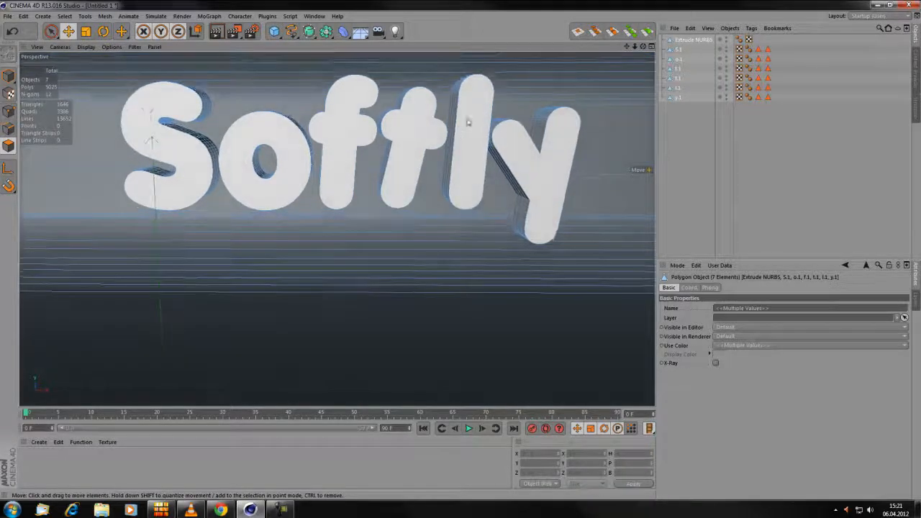
pyautogui.keyDown('alt'); pyautogui.moveTo(503, 102); pyautogui.dragTo(502, 108); pyautogui.keyUp('alt')
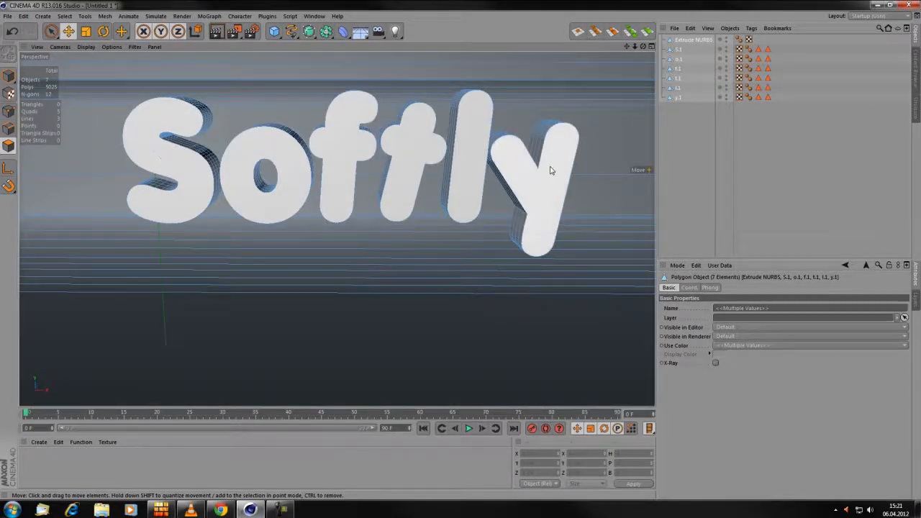
pyautogui.keyDown('alt'); pyautogui.moveTo(549, 169); pyautogui.dragTo(397, 148); pyautogui.keyUp('alt')
pyautogui.rightClick(389, 144)
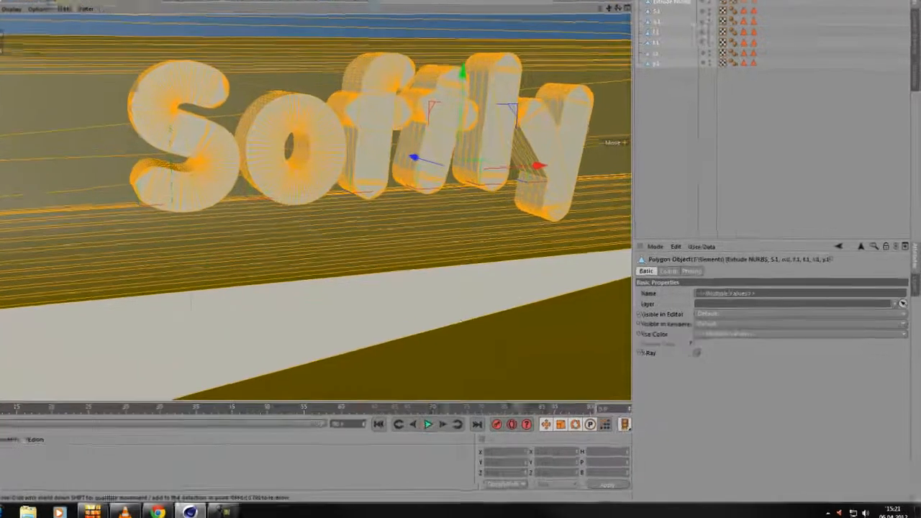
pyautogui.keyDown('alt'); pyautogui.moveTo(466, 294); pyautogui.dragTo(444, 296); pyautogui.keyUp('alt')
pyautogui.keyDown('alt'); pyautogui.moveTo(267, 230); pyautogui.dragTo(199, 172); pyautogui.keyUp('alt')
pyautogui.click(559, 24)
pyautogui.keyDown('alt'); pyautogui.moveTo(258, 56); pyautogui.dragTo(166, 63, button='middle'); pyautogui.keyUp('alt')
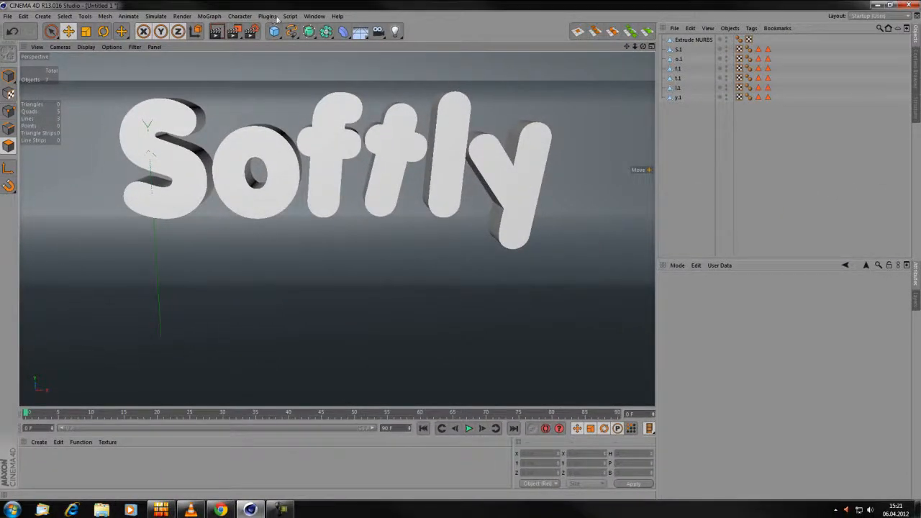
# Step: Open the RealFlow SD Exporter and set its SD file to softly on the Desktop
pyautogui.click(268, 16)
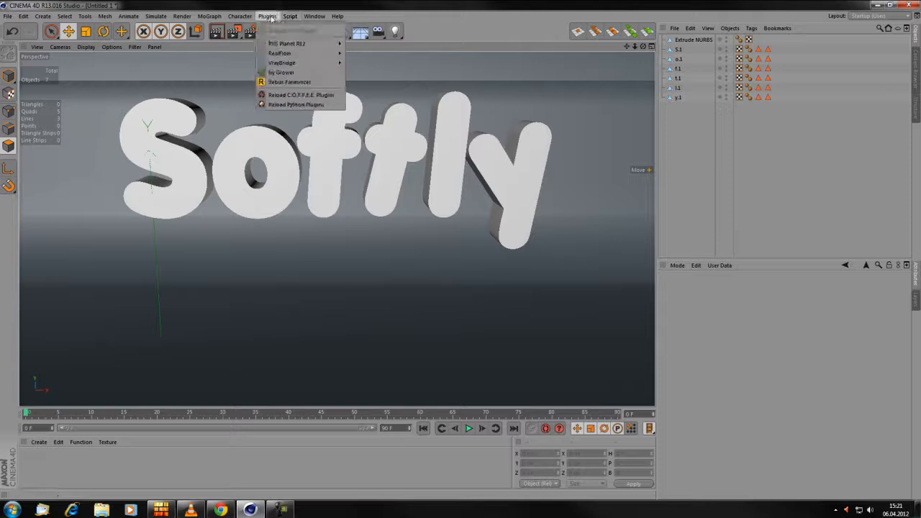
pyautogui.moveTo(291, 56)
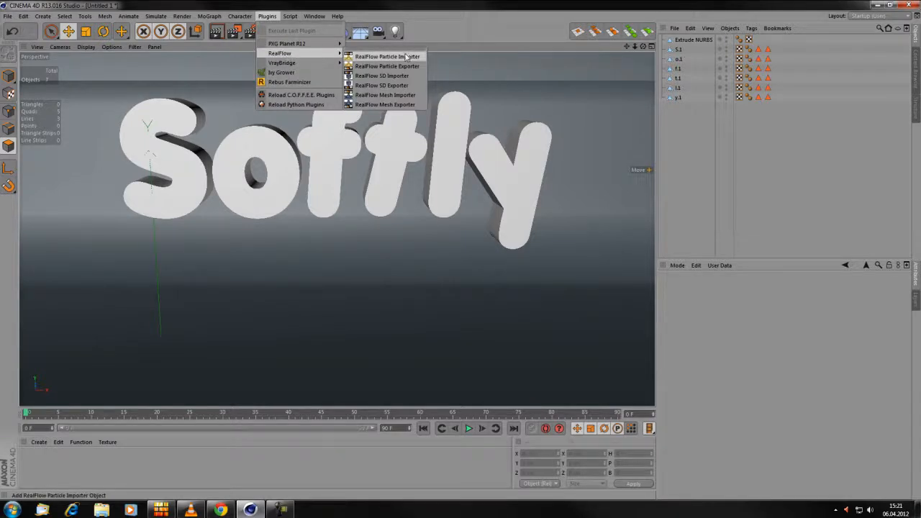
pyautogui.click(385, 86)
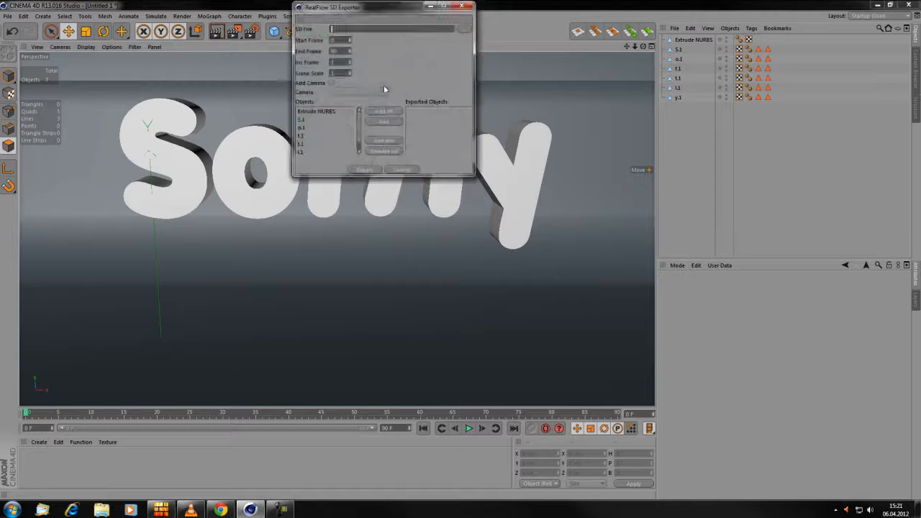
pyautogui.click(465, 29)
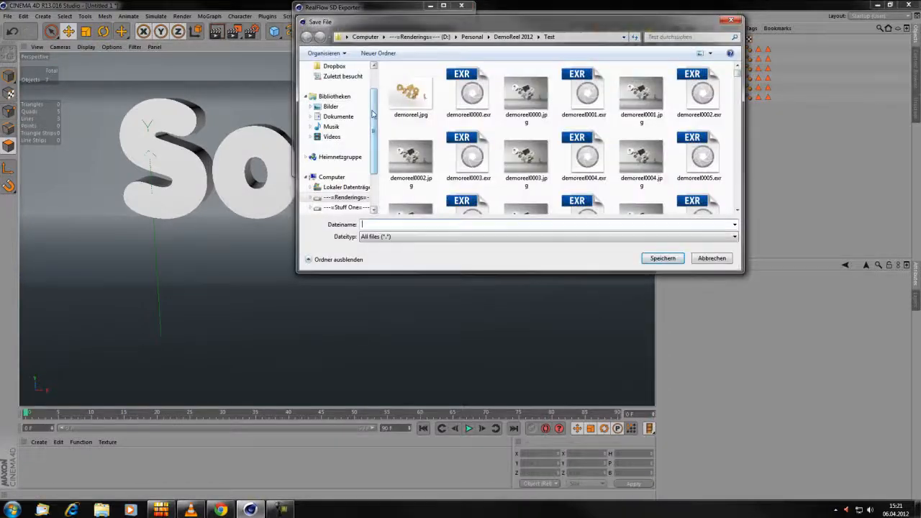
pyautogui.scroll(2, 346, 94)
pyautogui.click(349, 80)
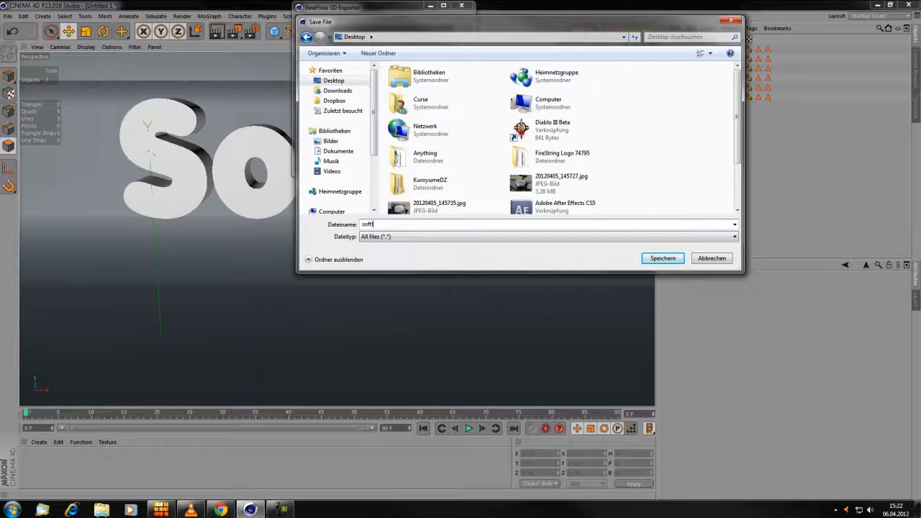
pyautogui.press('Return')
# Step: Finish naming the SD file softly, add the backdrop and all six letters to the exported objects, and export the file
pyautogui.moveTo(337, 51); pyautogui.dragTo(274, 40)
pyautogui.write('1')
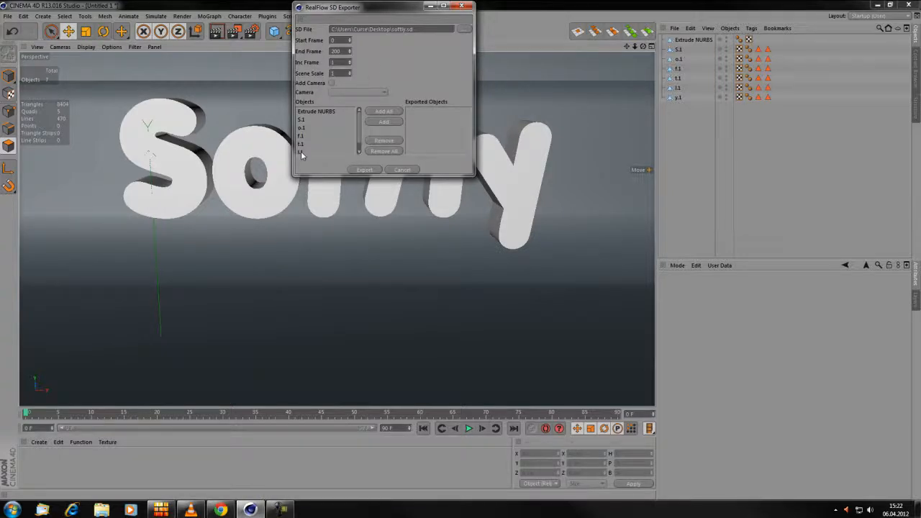
pyautogui.click(326, 113)
pyautogui.moveTo(357, 128)
pyautogui.mouseDown()
pyautogui.moveTo(357, 151)
pyautogui.moveTo(353, 117)
pyautogui.mouseUp()
pyautogui.keyDown('shift'); pyautogui.click(305, 149); pyautogui.keyUp('shift')
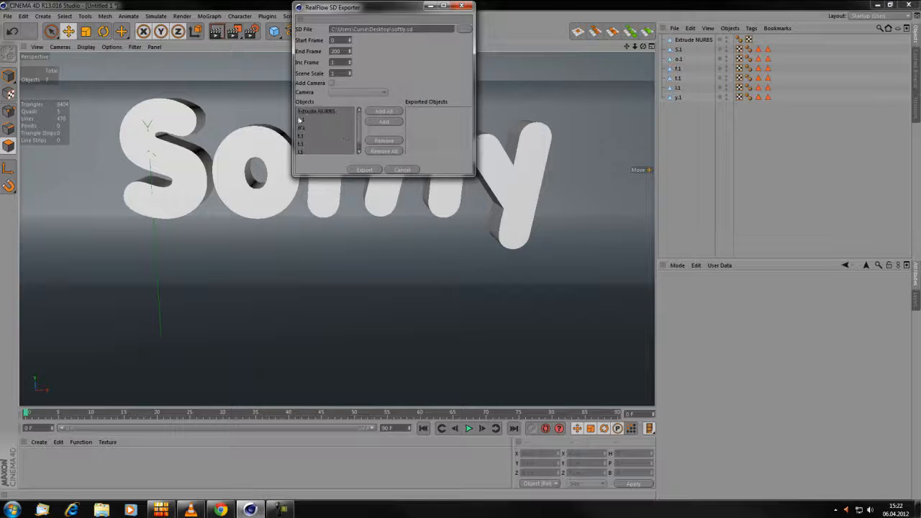
pyautogui.click(385, 120)
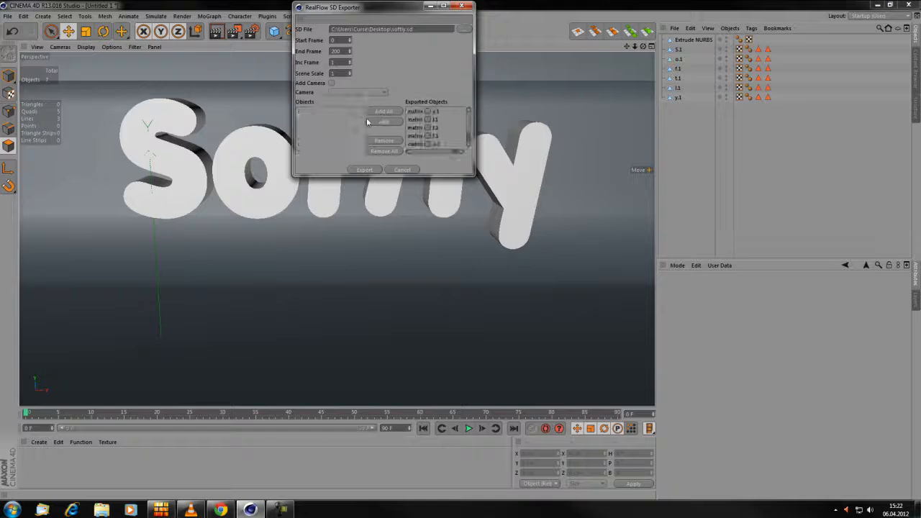
pyautogui.click(363, 170)
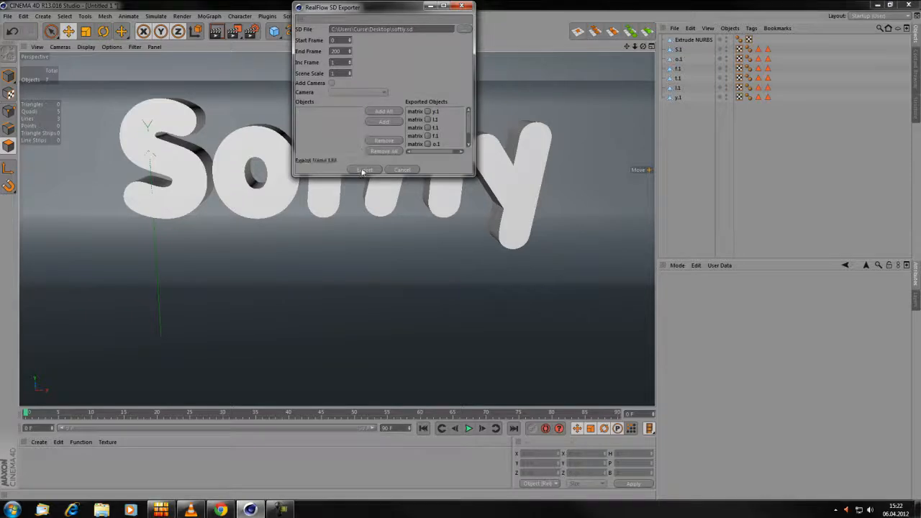
# Step: Minimize CINEMA 4D and the media player, and launch RealFlow 2012 from the desktop
pyautogui.click(877, 5)
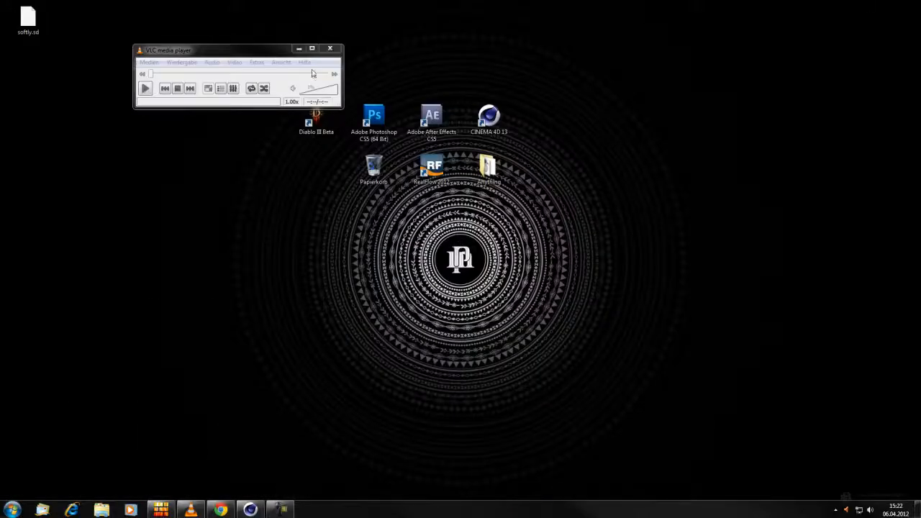
pyautogui.click(298, 50)
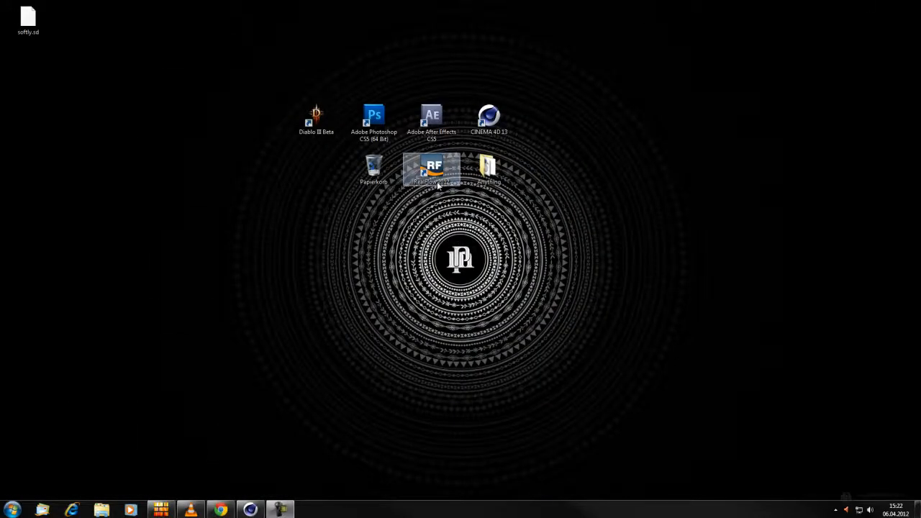
pyautogui.click(434, 173)
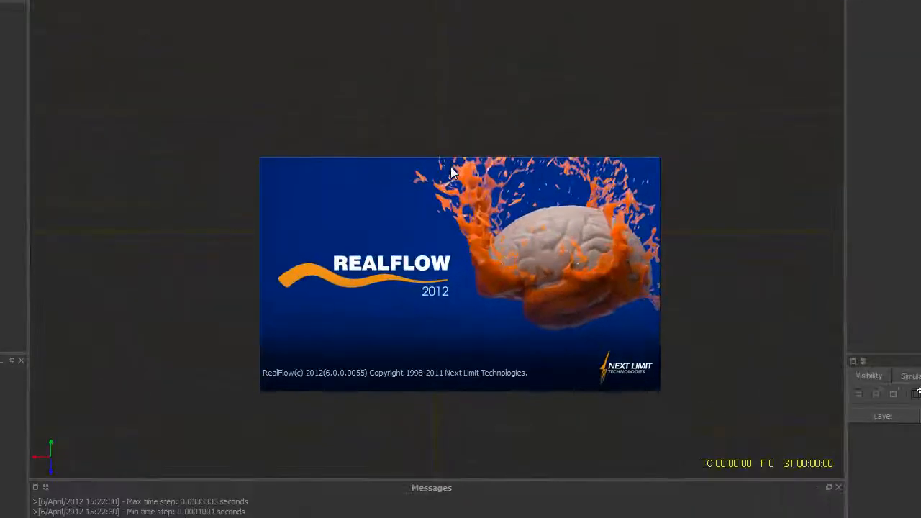
# Step: Set the new project's location to a newly created Desktop folder named Tutorial Softly
pyautogui.click(382, 179)
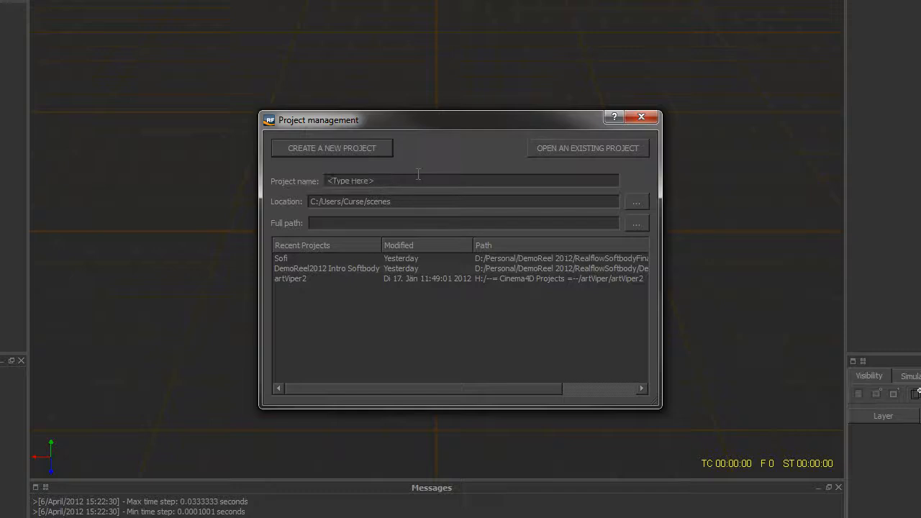
pyautogui.click(640, 204)
pyautogui.scroll(2, 567, 252)
pyautogui.scroll(3, 561, 226)
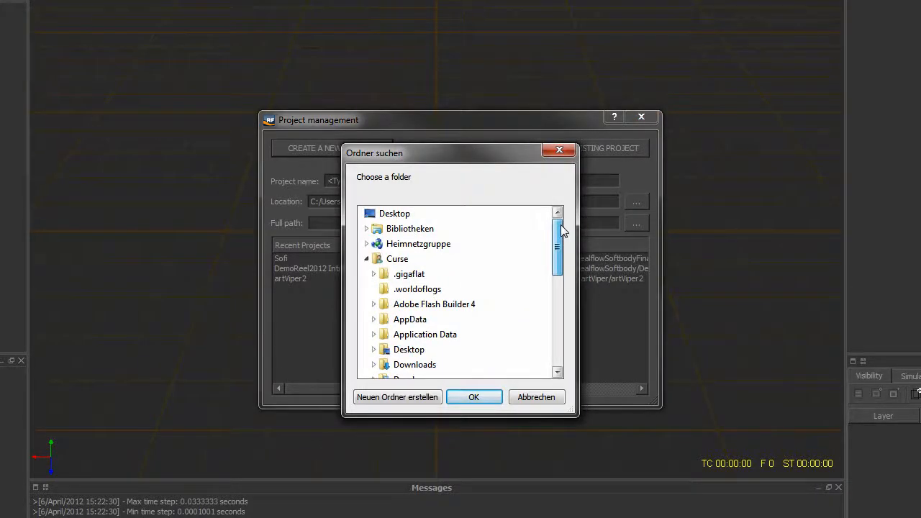
pyautogui.click(394, 213)
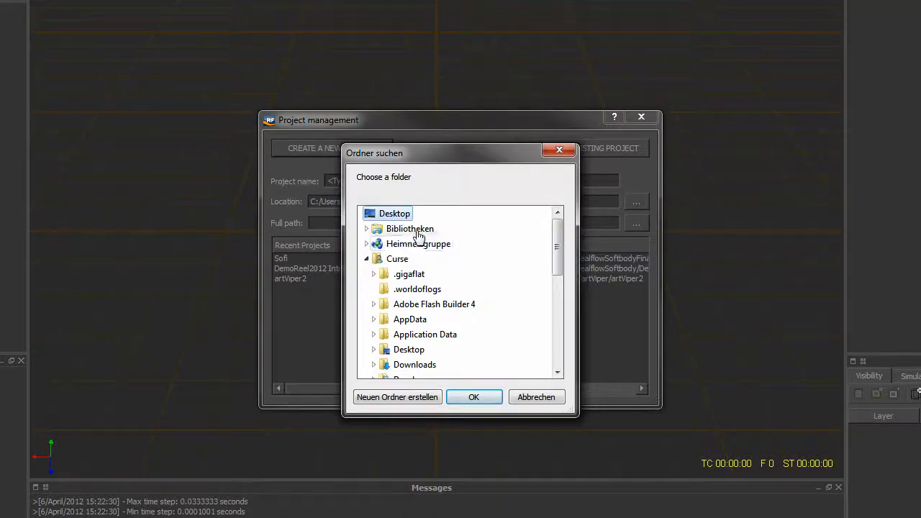
pyautogui.click(403, 400)
pyautogui.press('BackSpace')
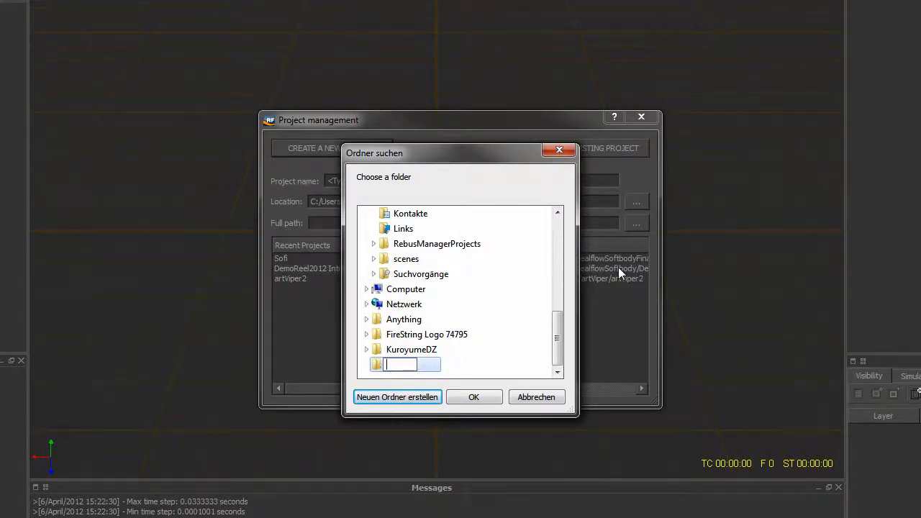
pyautogui.write('Tutorial Soft')
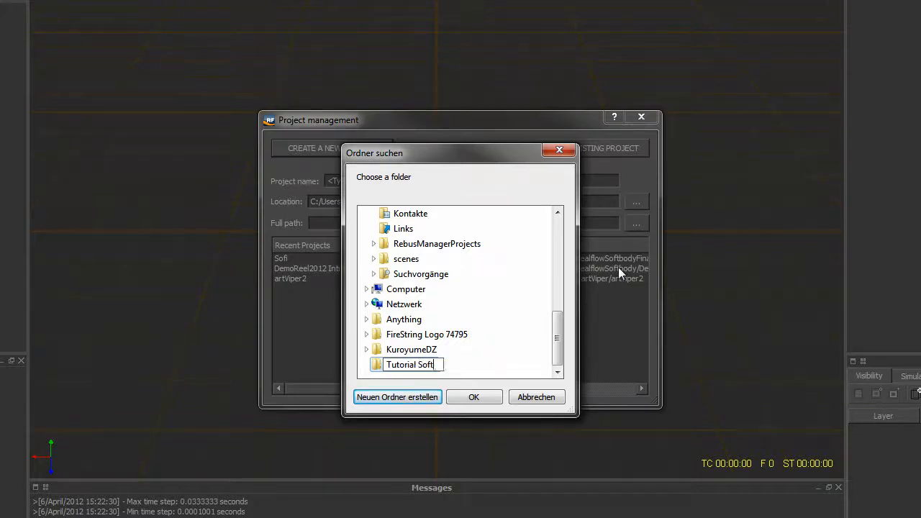
pyautogui.write('ly')
pyautogui.press('Return')
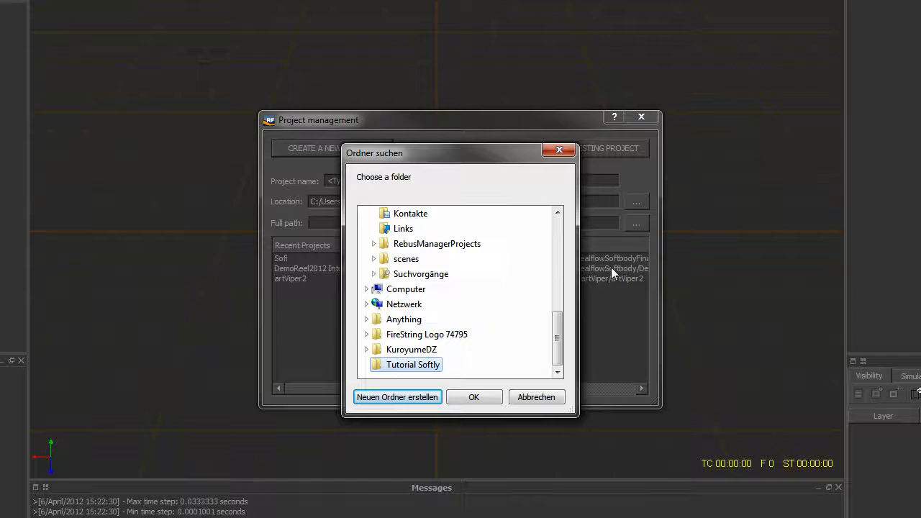
pyautogui.click(476, 399)
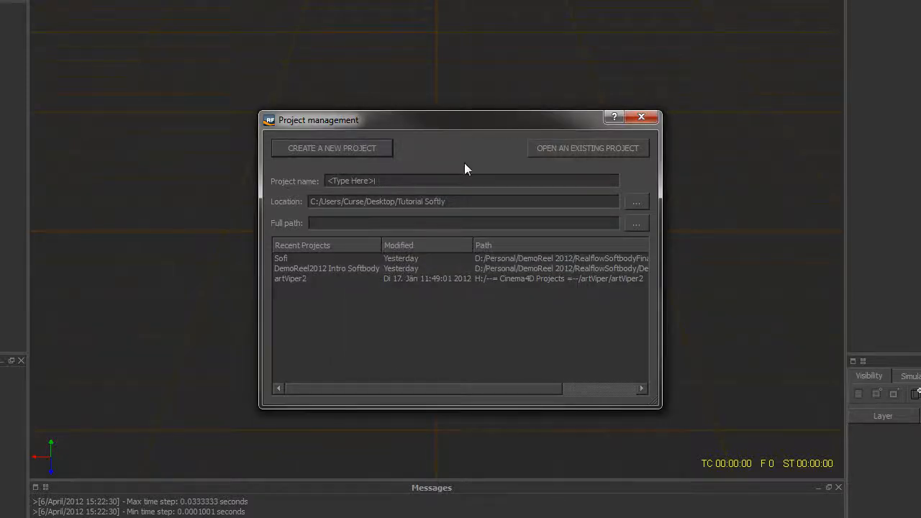
# Step: Replace the placeholder project name with Softly and create the new project
pyautogui.press('BackSpace')
pyautogui.press('BackSpace')
pyautogui.press('BackSpace')
pyautogui.press('BackSpace')
pyautogui.press('BackSpace')
pyautogui.press('BackSpace')
pyautogui.press('BackSpace')
pyautogui.press('BackSpace')
pyautogui.press('BackSpace')
pyautogui.press('BackSpace')
pyautogui.press('BackSpace')
pyautogui.write('Softly')
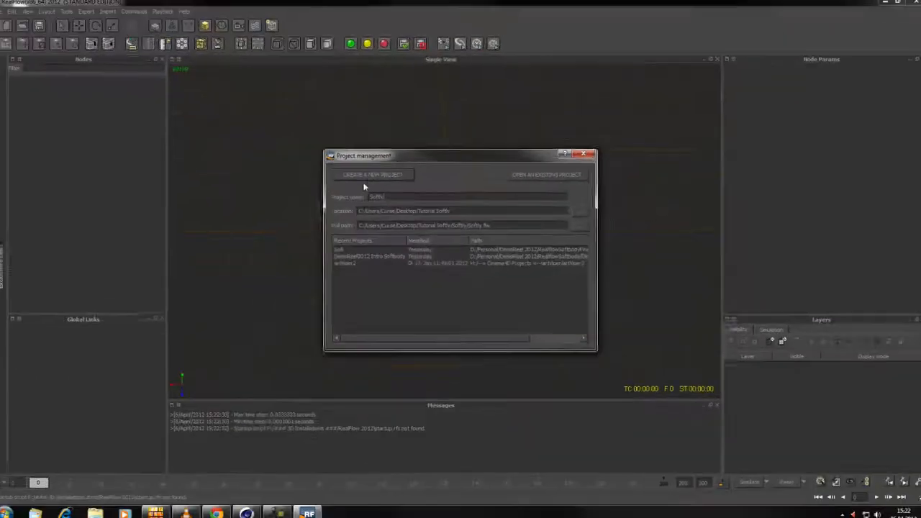
pyautogui.click(342, 154)
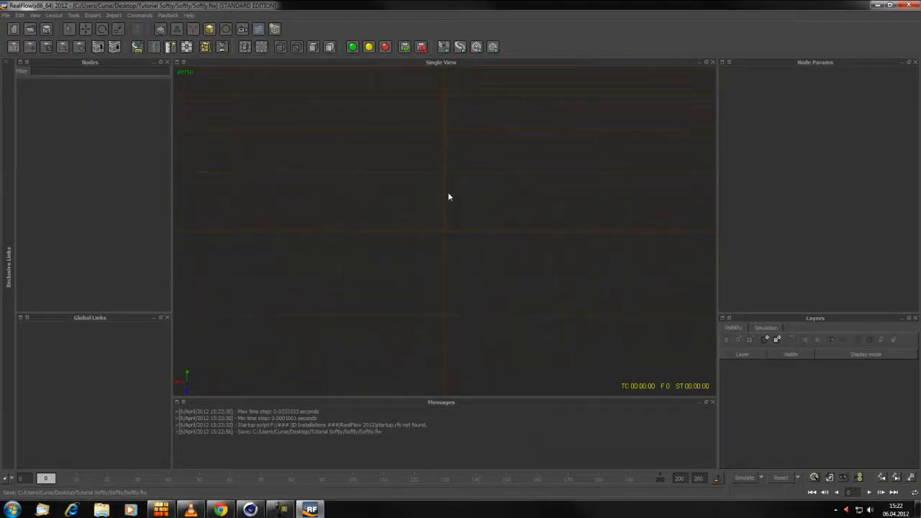
# Step: Check the axis setup and geometry scale in the general preferences, then accept them
pyautogui.click(6, 15)
pyautogui.click(45, 153)
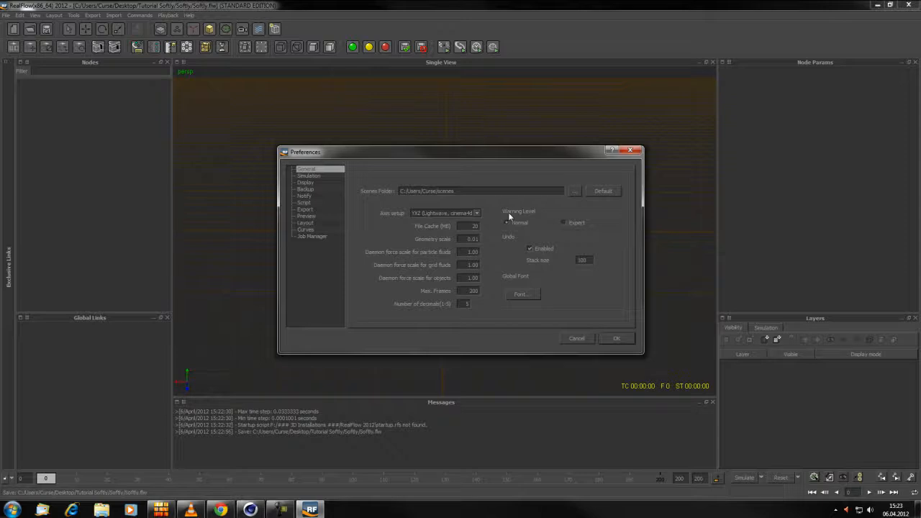
pyautogui.click(615, 339)
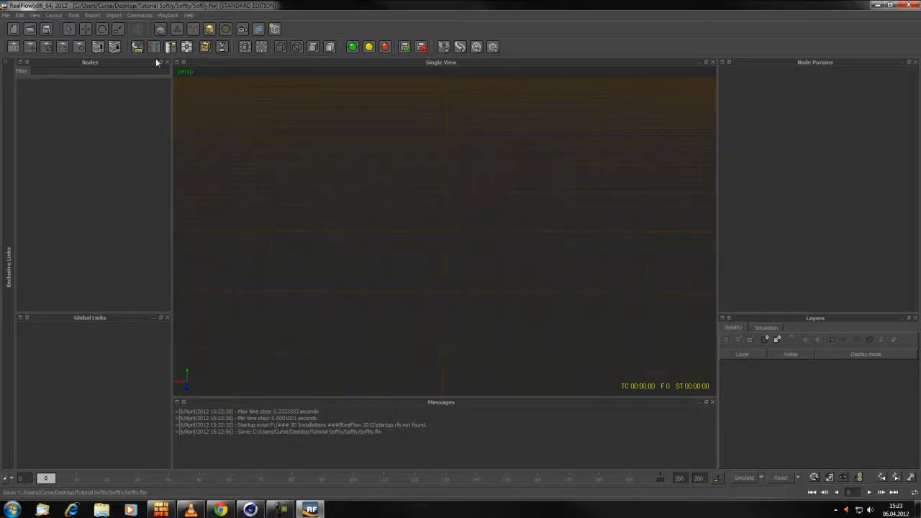
# Step: Import the object file softly.sd from the Desktop into the scene
pyautogui.click(114, 16)
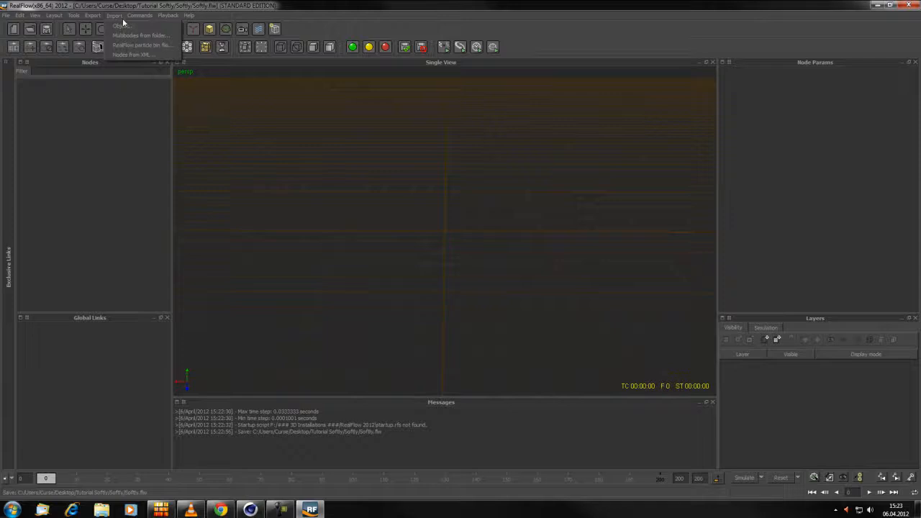
pyautogui.click(126, 25)
pyautogui.click(34, 77)
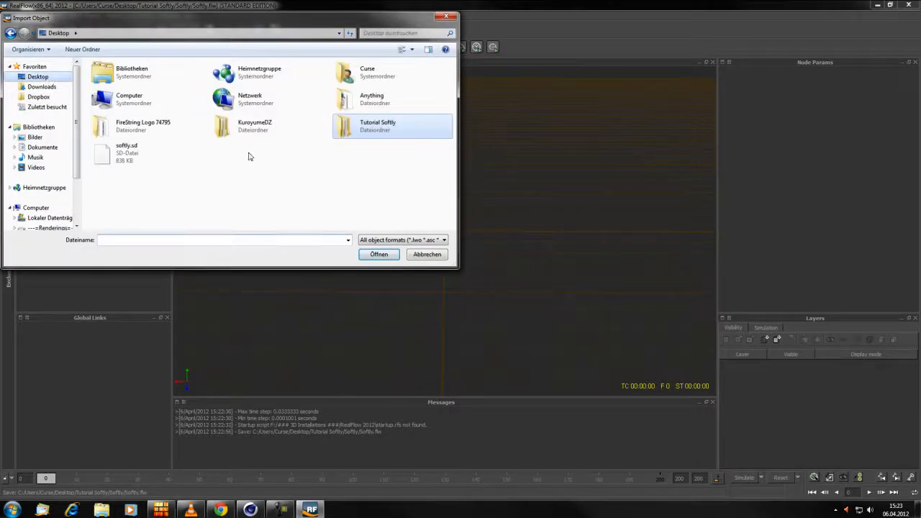
pyautogui.click(133, 160)
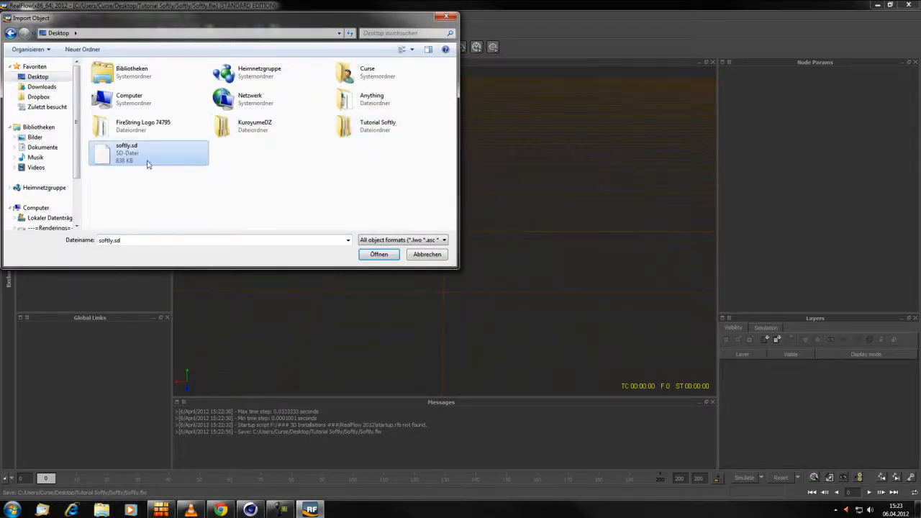
pyautogui.click(379, 254)
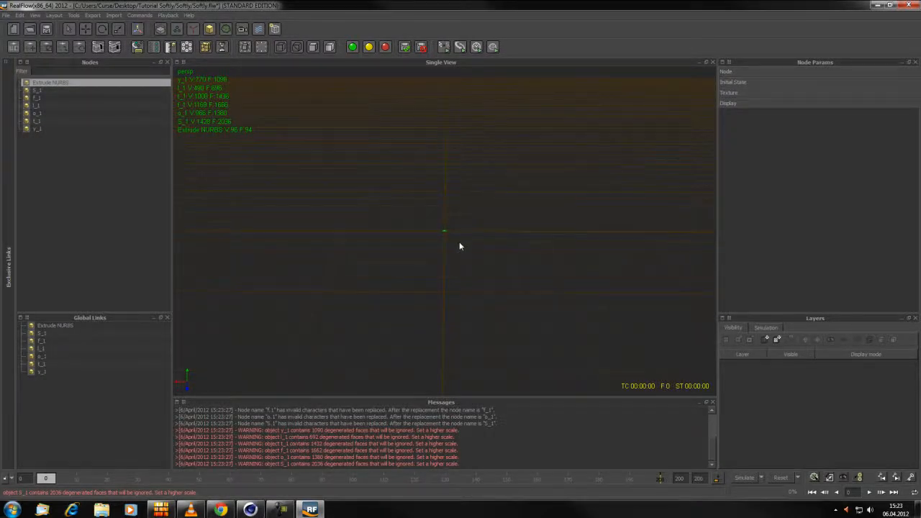
# Step: Examine the imported backdrop and letters in the viewport and read the degenerated-face warnings for the letters
pyautogui.scroll(6, 458, 247)
pyautogui.keyDown('alt'); pyautogui.moveTo(451, 256); pyautogui.dragTo(403, 199); pyautogui.keyUp('alt')
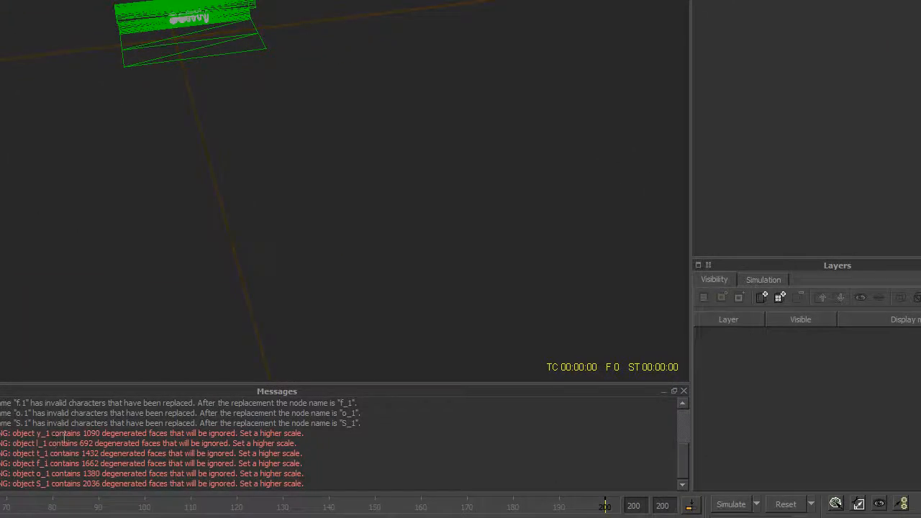
pyautogui.moveTo(45, 433); pyautogui.dragTo(126, 436)
pyautogui.click(84, 447)
pyautogui.click(141, 435)
pyautogui.moveTo(185, 439); pyautogui.dragTo(305, 434)
pyautogui.click(216, 428)
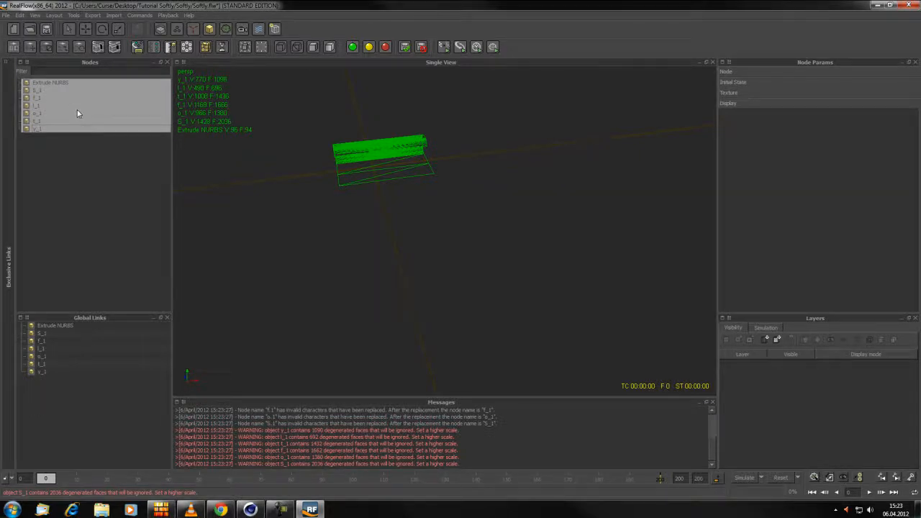
# Step: Delete the backdrop and all six imported letter nodes from the scene
pyautogui.press('Delete')
pyautogui.click(435, 267)
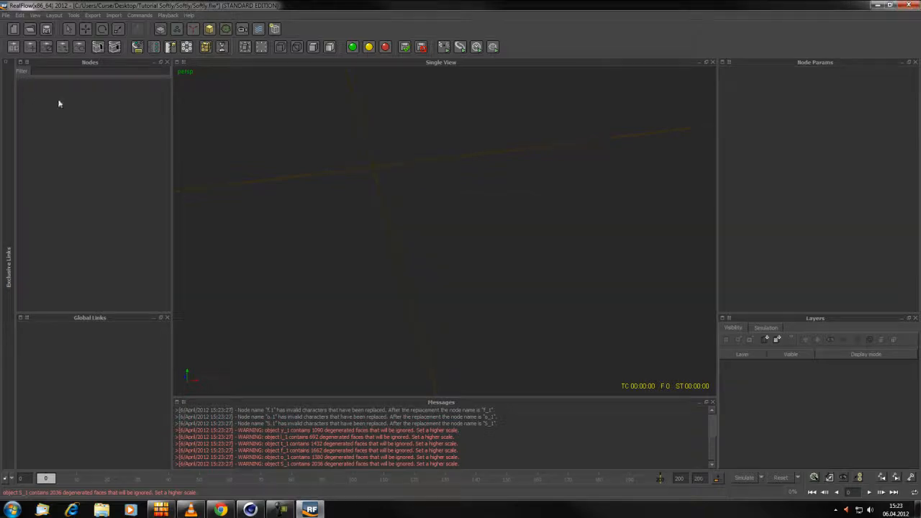
# Step: Switch to CINEMA 4D, select the backdrop and all six letters, and open the RealFlow SD Exporter
pyautogui.click(249, 509)
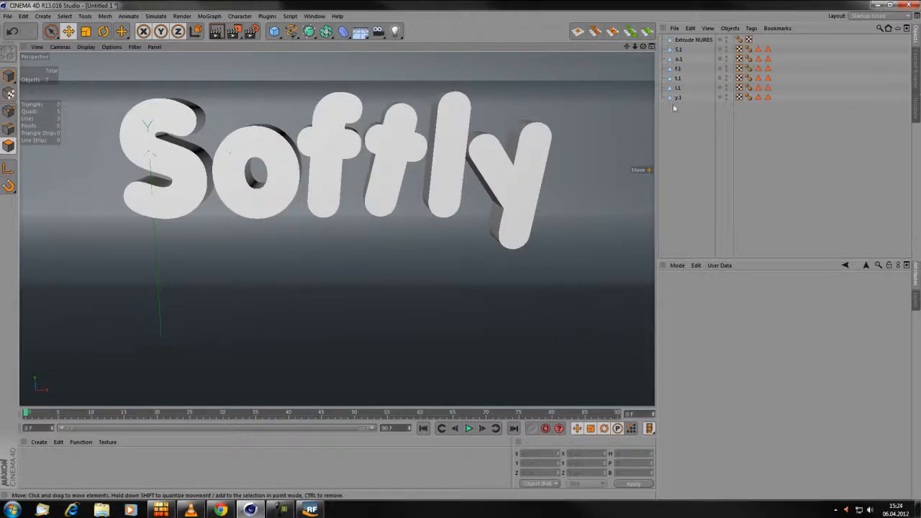
pyautogui.click(703, 41)
pyautogui.keyDown('shift'); pyautogui.click(673, 98); pyautogui.keyUp('shift')
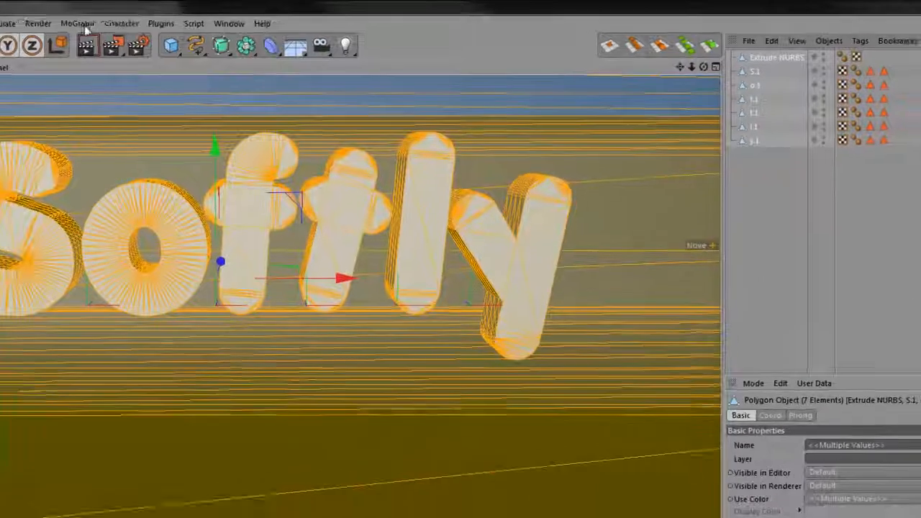
pyautogui.click(267, 16)
pyautogui.moveTo(171, 84)
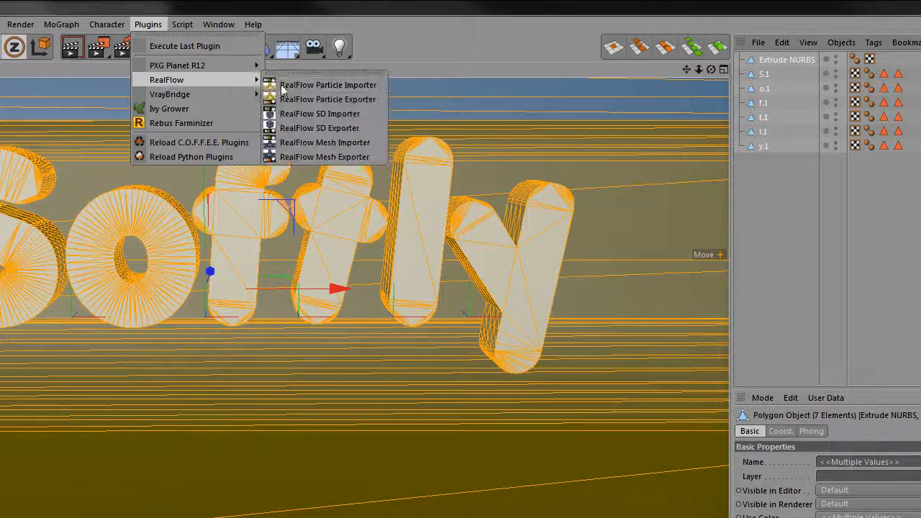
pyautogui.click(352, 129)
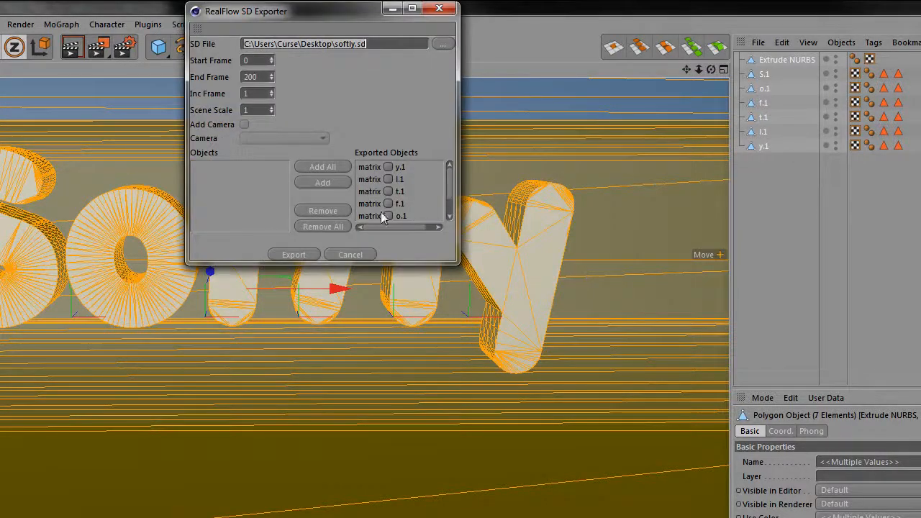
# Step: Set the exporter's scene scale to 100 and export the objects to softly.sd on the Desktop again
pyautogui.moveTo(449, 180)
pyautogui.mouseDown()
pyautogui.moveTo(449, 194)
pyautogui.moveTo(449, 173)
pyautogui.mouseUp()
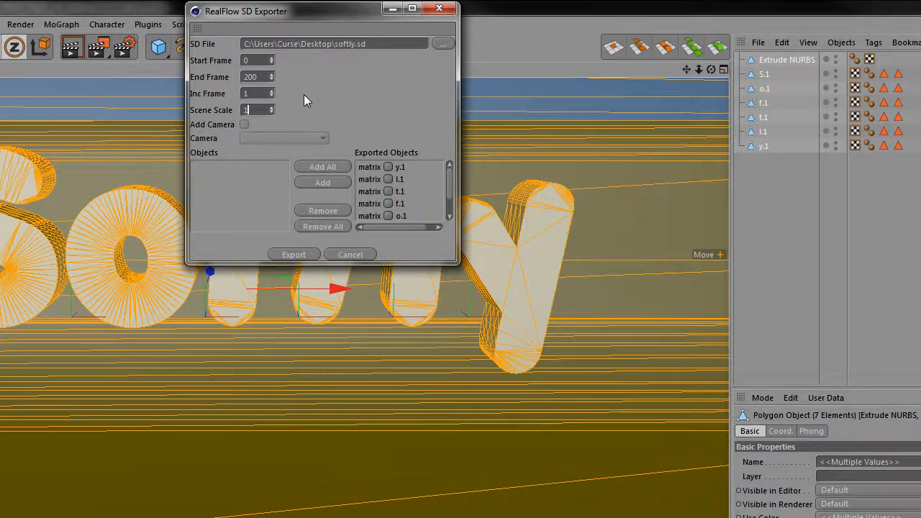
pyautogui.write('00')
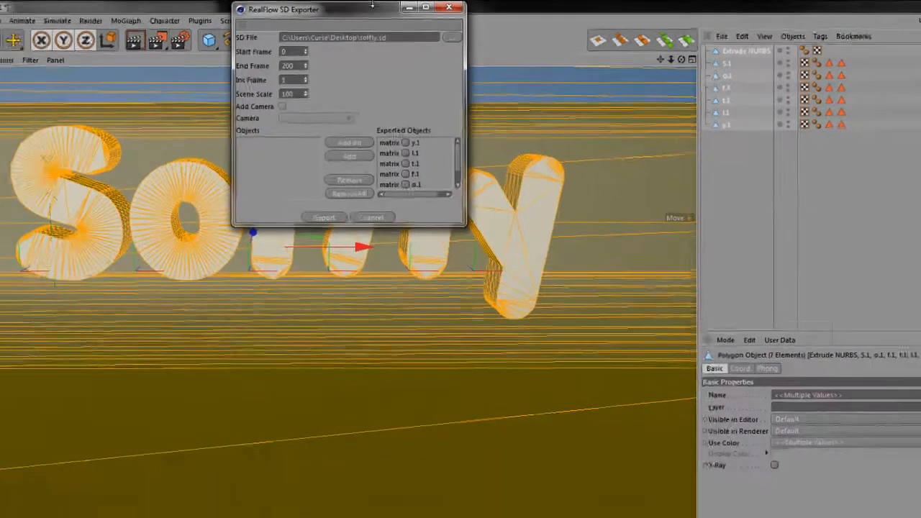
pyautogui.moveTo(349, 9); pyautogui.dragTo(364, 115)
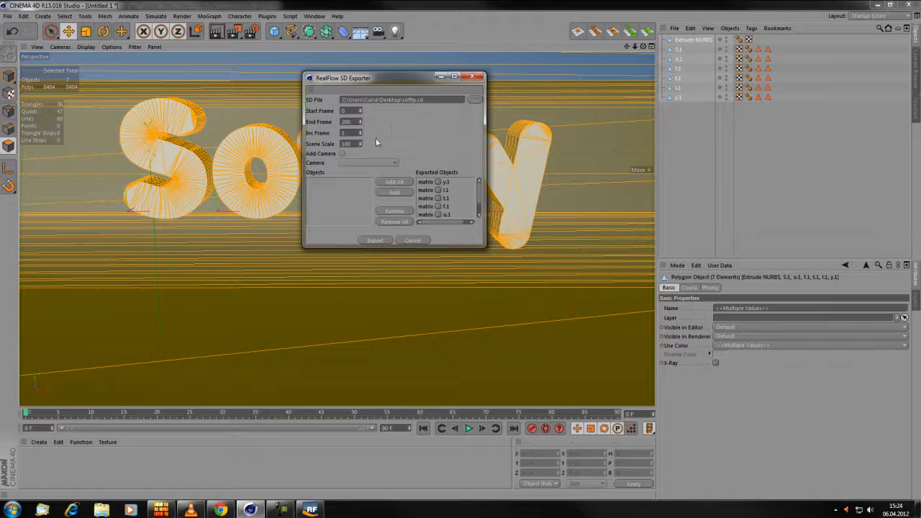
pyautogui.click(375, 241)
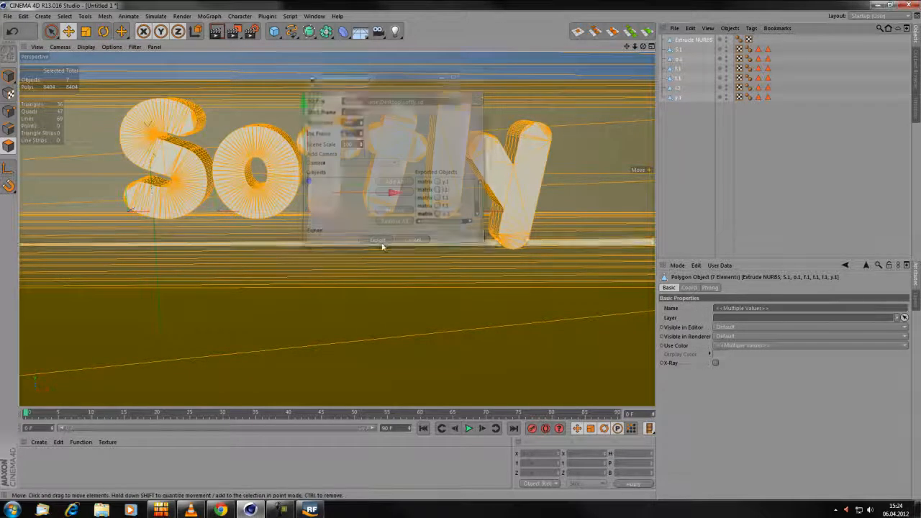
# Step: Switch to RealFlow and import the re-exported softly.sd from the Desktop
pyautogui.click(876, 5)
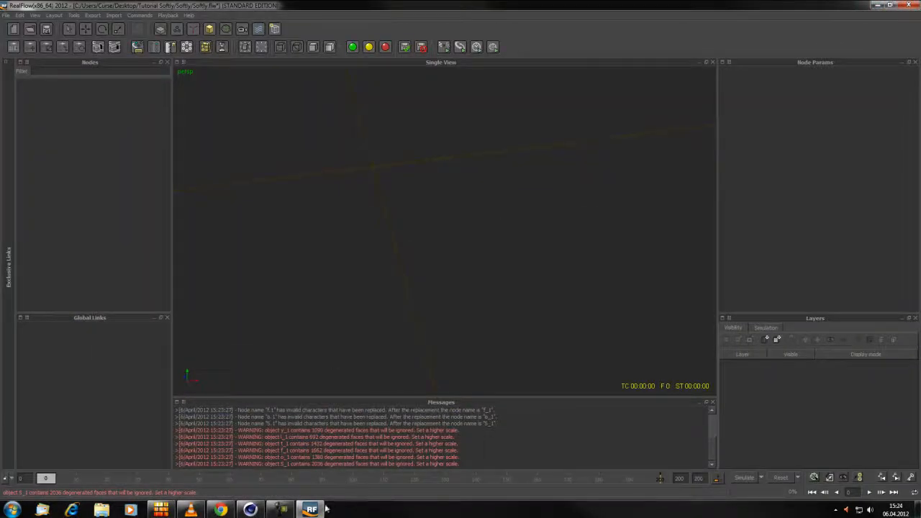
pyautogui.click(114, 15)
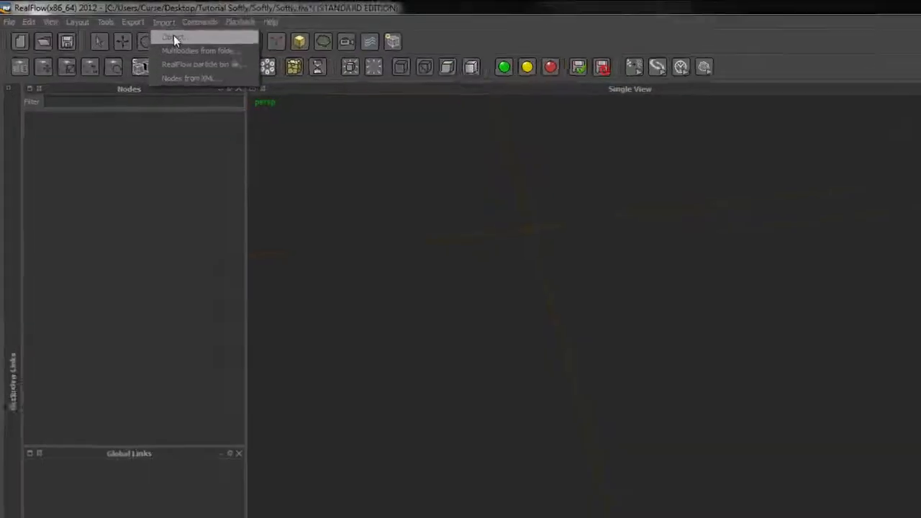
pyautogui.click(136, 31)
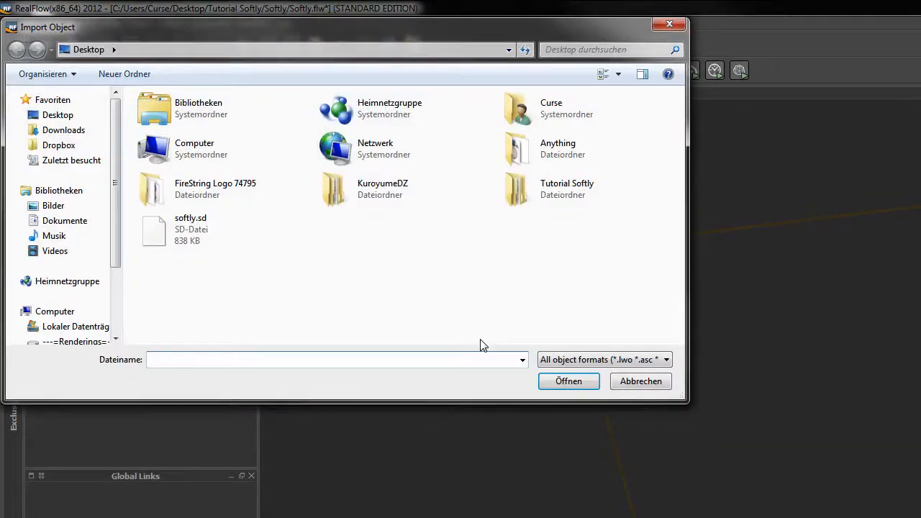
pyautogui.click(189, 228)
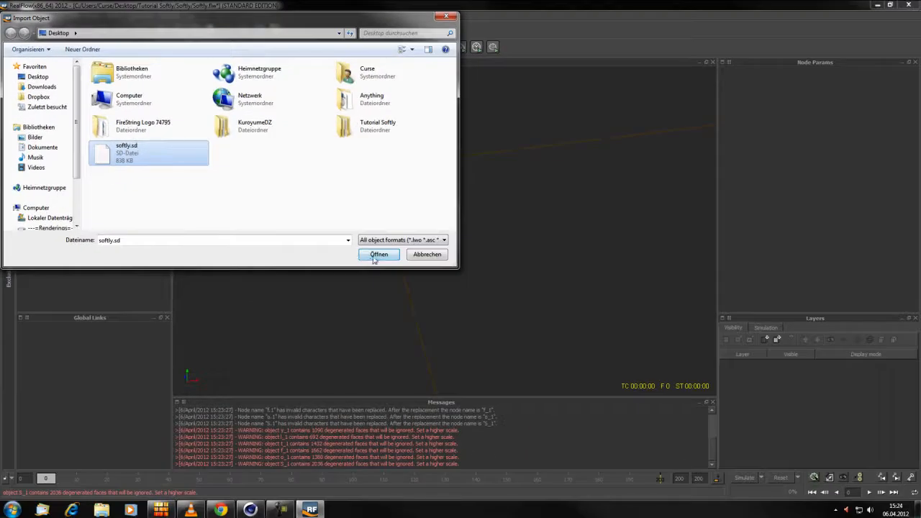
pyautogui.click(373, 258)
# Step: Examine the imported backdrop and Softly letters in the viewport from several angles and distances
pyautogui.keyDown('alt'); pyautogui.moveTo(396, 262); pyautogui.dragTo(425, 244); pyautogui.keyUp('alt')
pyautogui.click(425, 244)
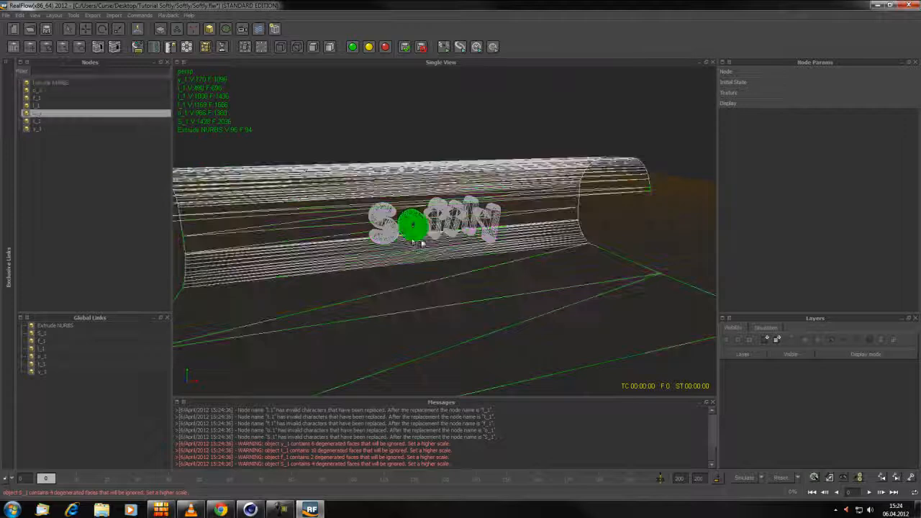
pyautogui.click(423, 191)
pyautogui.keyDown('alt'); pyautogui.moveTo(503, 276); pyautogui.dragTo(533, 285, button='right'); pyautogui.keyUp('alt')
pyautogui.keyDown('alt'); pyautogui.moveTo(527, 286); pyautogui.dragTo(490, 287); pyautogui.keyUp('alt')
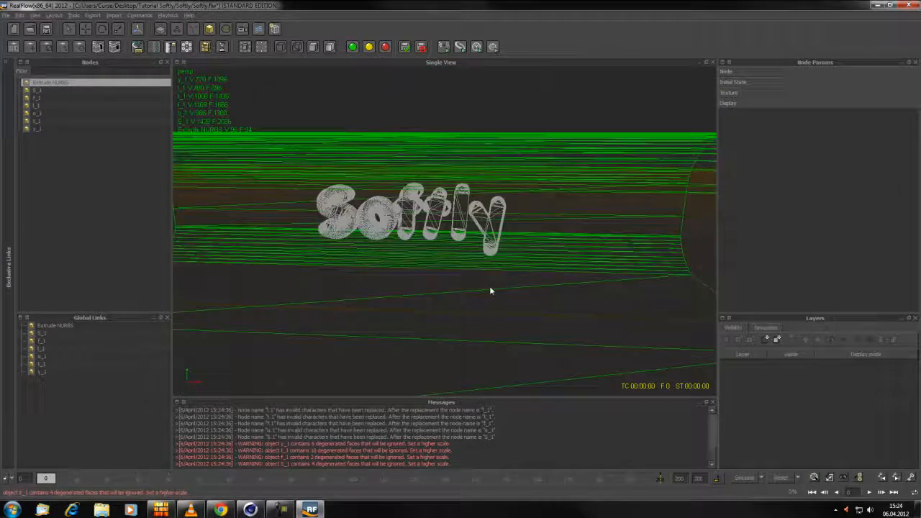
pyautogui.scroll(3, 491, 288)
pyautogui.scroll(-2, 495, 284)
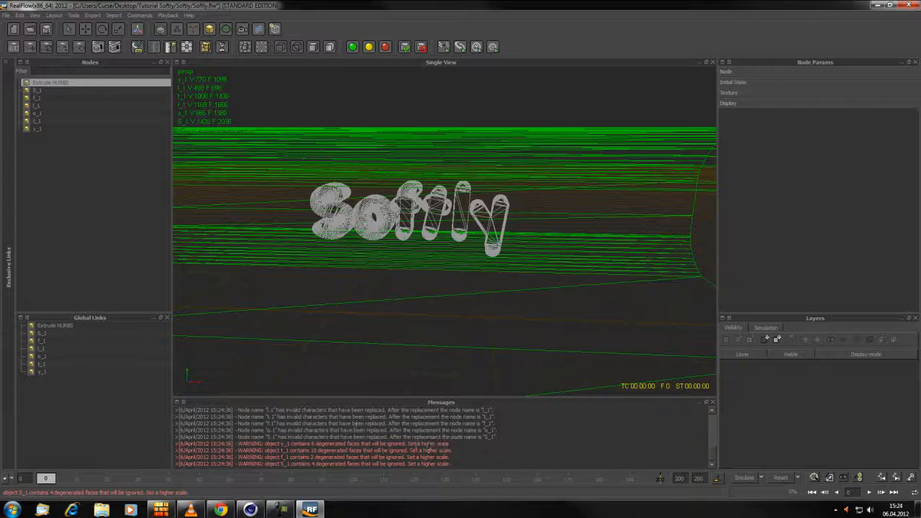
pyautogui.scroll(3, 382, 271)
pyautogui.click(526, 231)
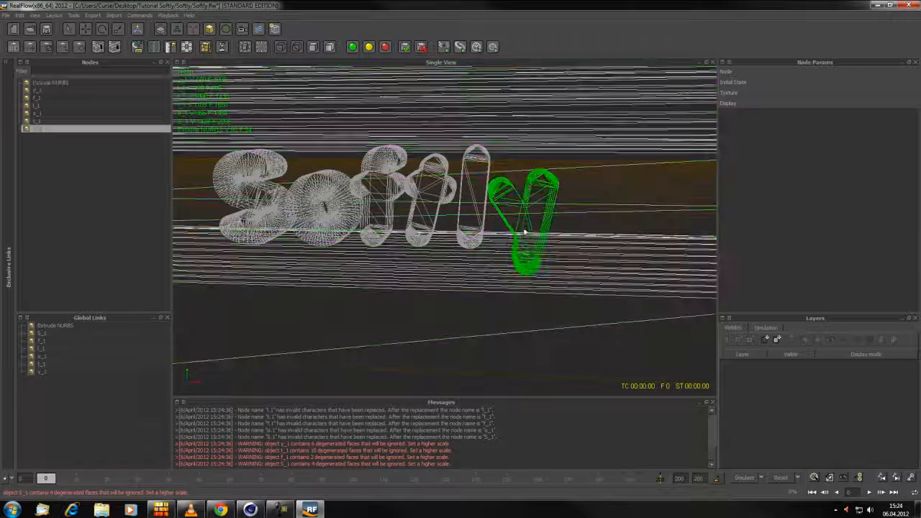
# Step: Read the degenerated-face warnings for the individual letters in the message log
pyautogui.moveTo(279, 451); pyautogui.dragTo(346, 451)
pyautogui.click(316, 455)
pyautogui.click(297, 459)
pyautogui.moveTo(291, 457); pyautogui.dragTo(335, 457)
pyautogui.click(316, 460)
pyautogui.moveTo(277, 463); pyautogui.dragTo(330, 463)
pyautogui.click(354, 463)
# Step: Inspect each Softly letter's mesh up close by selecting the letters one after another
pyautogui.scroll(-6, 547, 251)
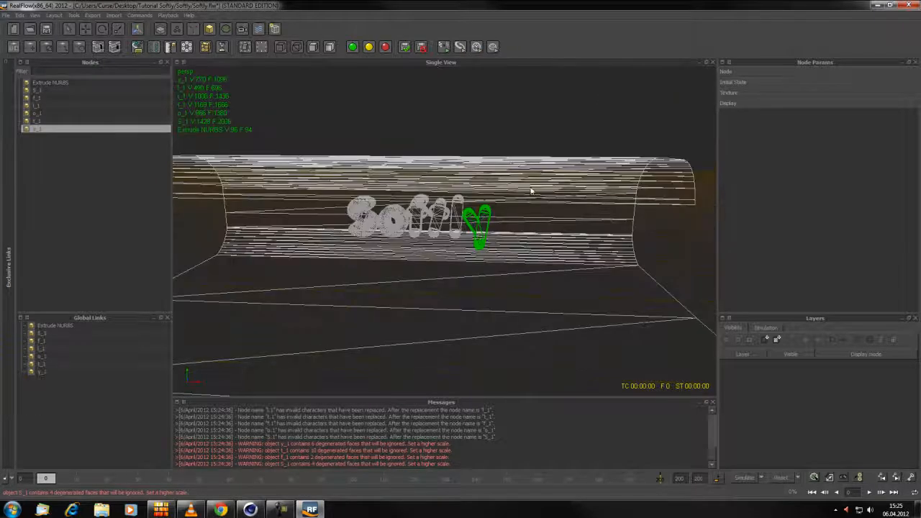
pyautogui.scroll(5, 474, 216)
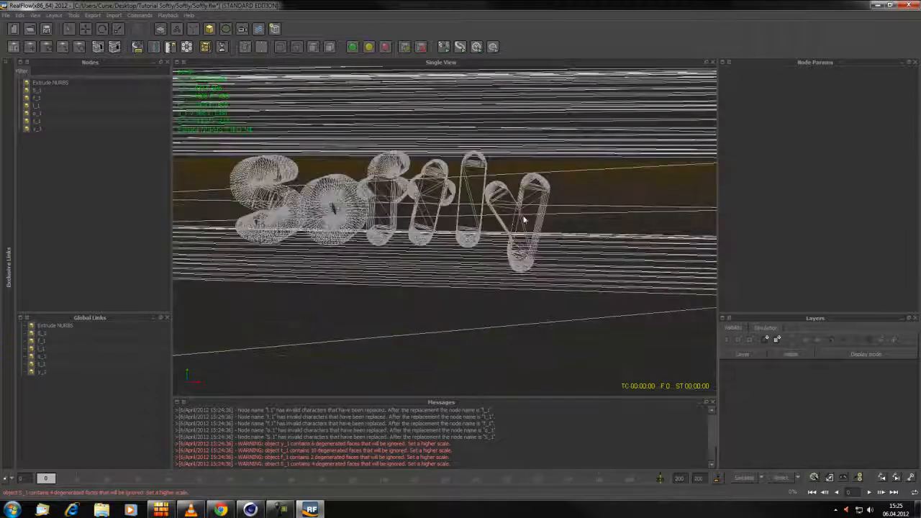
pyautogui.scroll(3, 478, 242)
pyautogui.click(479, 223)
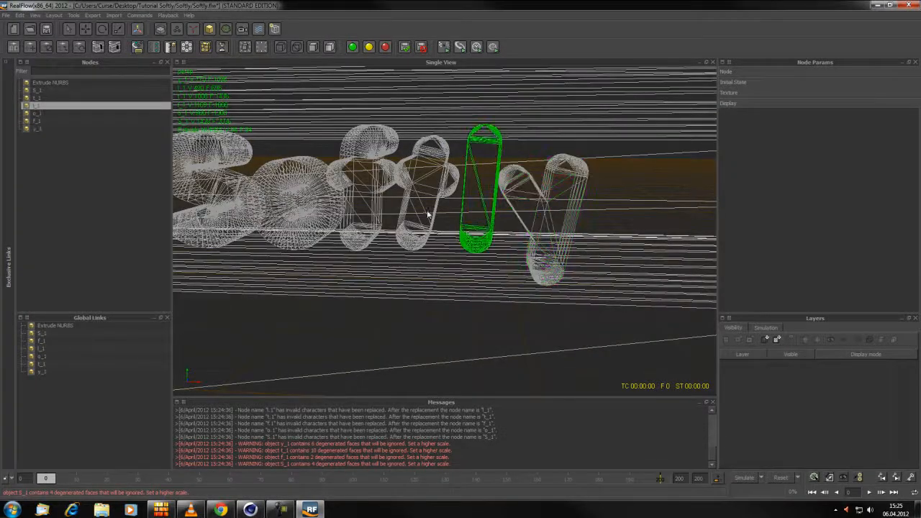
pyautogui.click(427, 213)
pyautogui.click(299, 211)
pyautogui.click(223, 208)
pyautogui.click(379, 193)
pyautogui.click(433, 193)
pyautogui.click(502, 192)
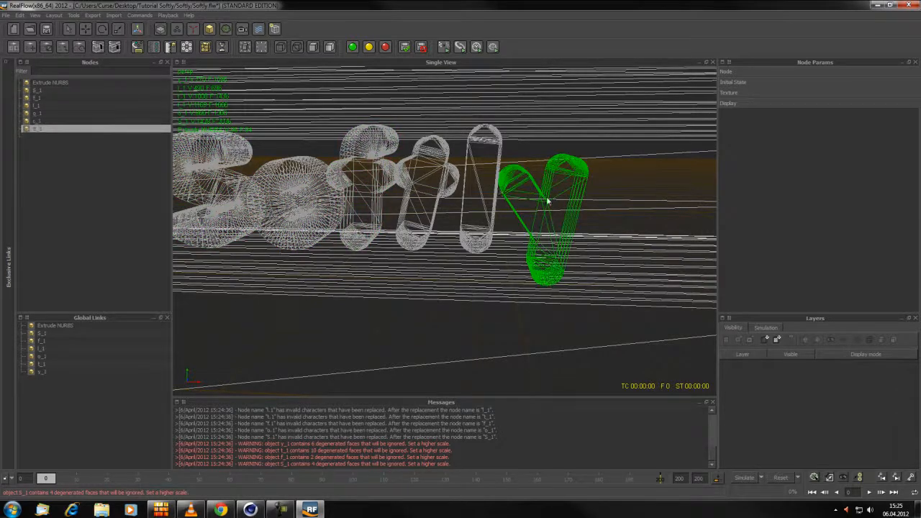
pyautogui.click(485, 198)
pyautogui.click(421, 200)
pyautogui.click(358, 199)
pyautogui.click(299, 213)
pyautogui.click(224, 204)
pyautogui.click(381, 191)
pyautogui.click(434, 191)
pyautogui.click(496, 189)
pyautogui.click(568, 190)
# Step: Check the letters and the backdrop as separate objects and examine their arrangement in the whole scene
pyautogui.scroll(-3, 585, 231)
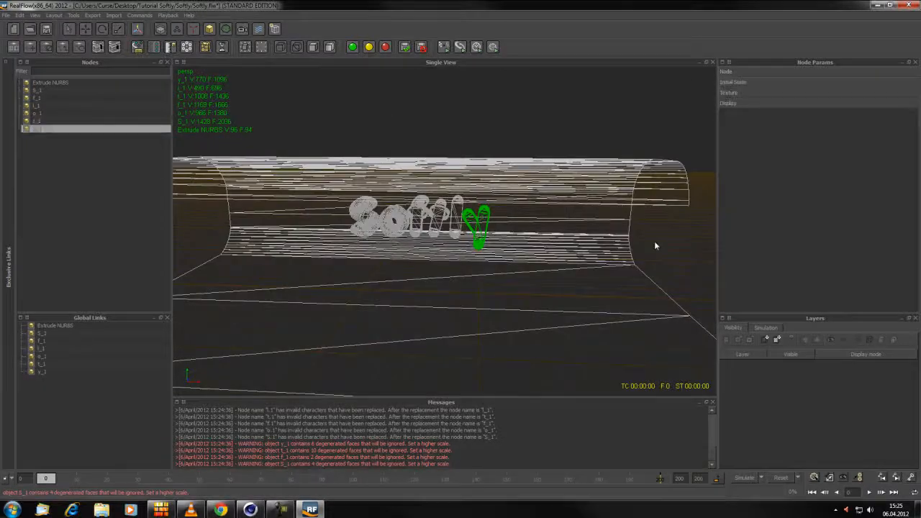
pyautogui.click(425, 278)
pyautogui.click(392, 235)
pyautogui.click(361, 220)
pyautogui.click(417, 225)
pyautogui.click(440, 224)
pyautogui.click(470, 223)
pyautogui.click(480, 231)
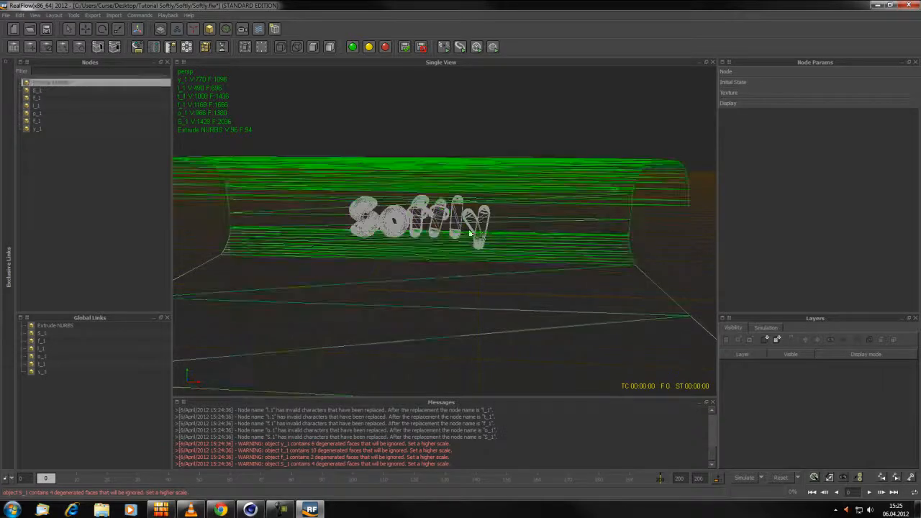
pyautogui.click(460, 227)
pyautogui.scroll(3, 466, 237)
pyautogui.keyDown('alt'); pyautogui.moveTo(410, 243); pyautogui.dragTo(371, 243); pyautogui.keyUp('alt')
pyautogui.click(361, 243)
pyautogui.click(323, 239)
pyautogui.click(448, 236)
pyautogui.click(489, 228)
pyautogui.click(558, 223)
pyautogui.keyDown('alt'); pyautogui.moveTo(557, 223); pyautogui.dragTo(680, 247); pyautogui.keyUp('alt')
pyautogui.click(682, 248)
pyautogui.keyDown('alt'); pyautogui.moveTo(382, 286); pyautogui.dragTo(400, 236); pyautogui.keyUp('alt')
# Step: Select the Extrude NURBS backdrop and set its Dynamics to Passive rigid body
pyautogui.click(330, 251)
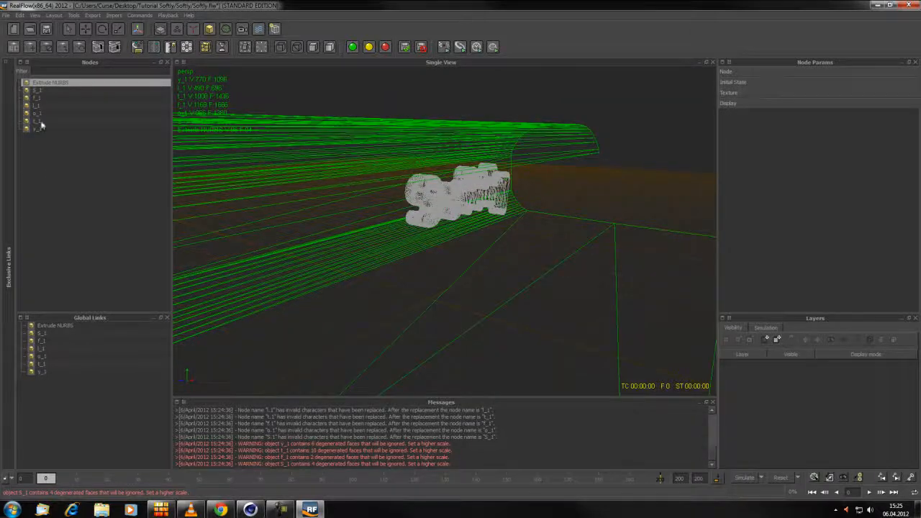
pyautogui.click(749, 84)
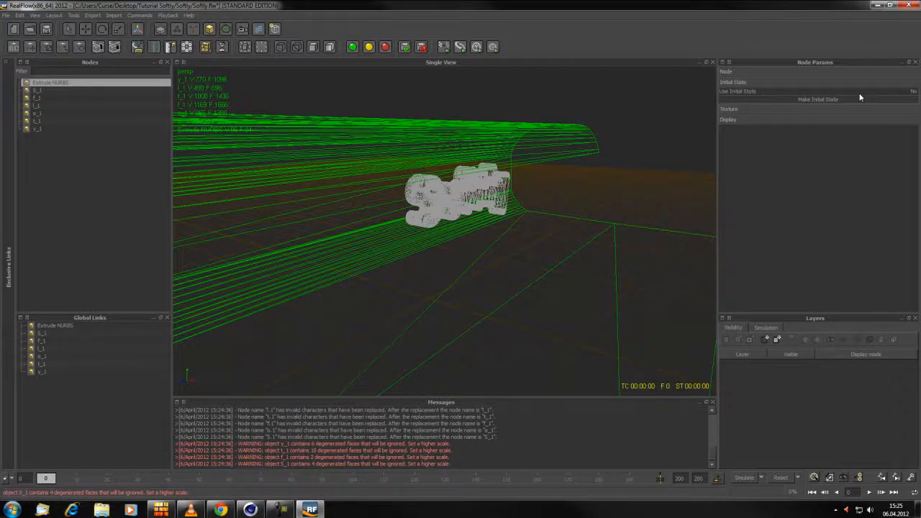
pyautogui.click(775, 72)
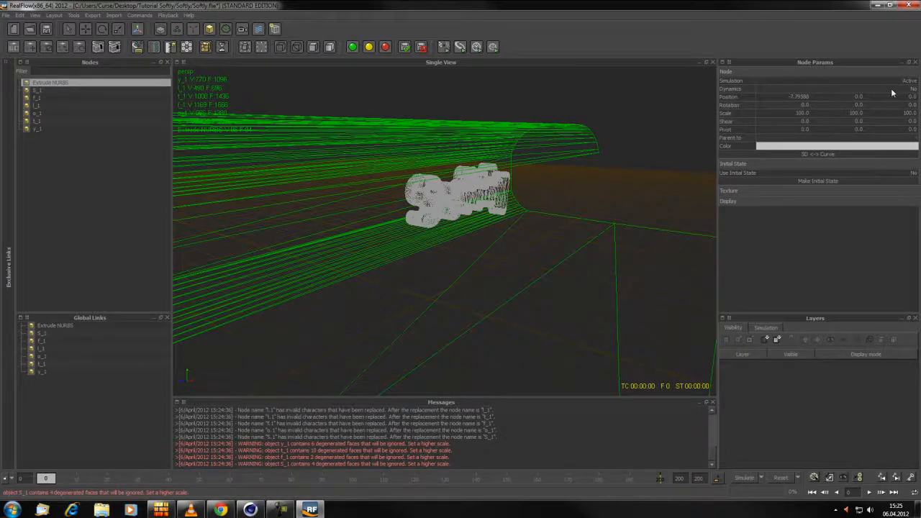
pyautogui.click(826, 89)
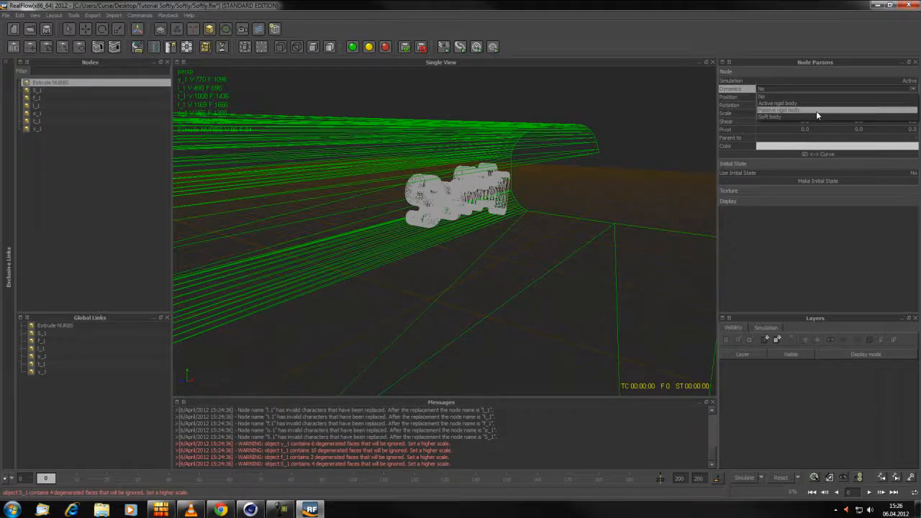
pyautogui.click(816, 110)
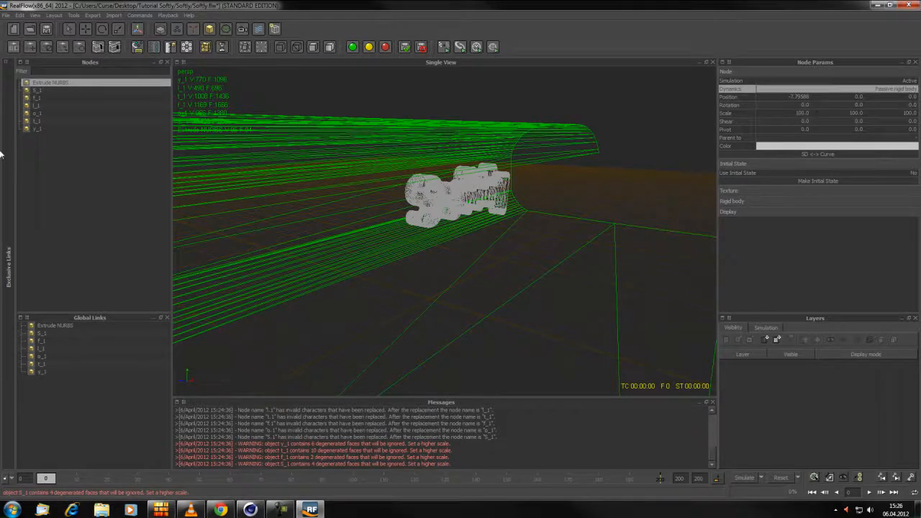
# Step: Select all six letter nodes and set their Dynamics to Soft body
pyautogui.click(48, 92)
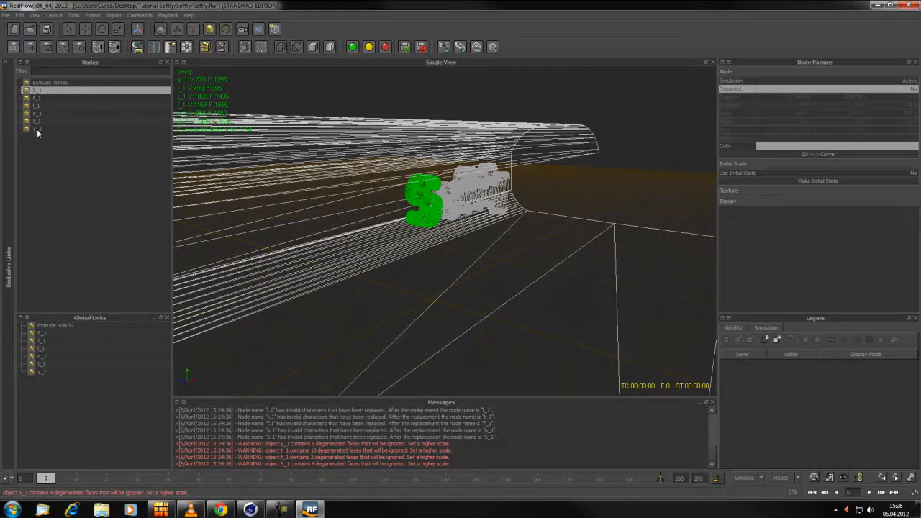
pyautogui.keyDown('shift'); pyautogui.click(37, 129); pyautogui.keyUp('shift')
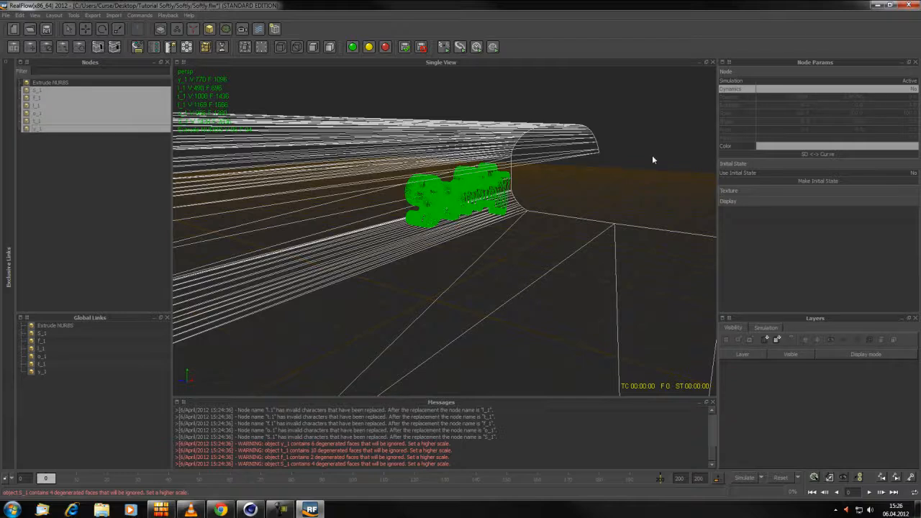
pyautogui.click(884, 88)
pyautogui.click(884, 89)
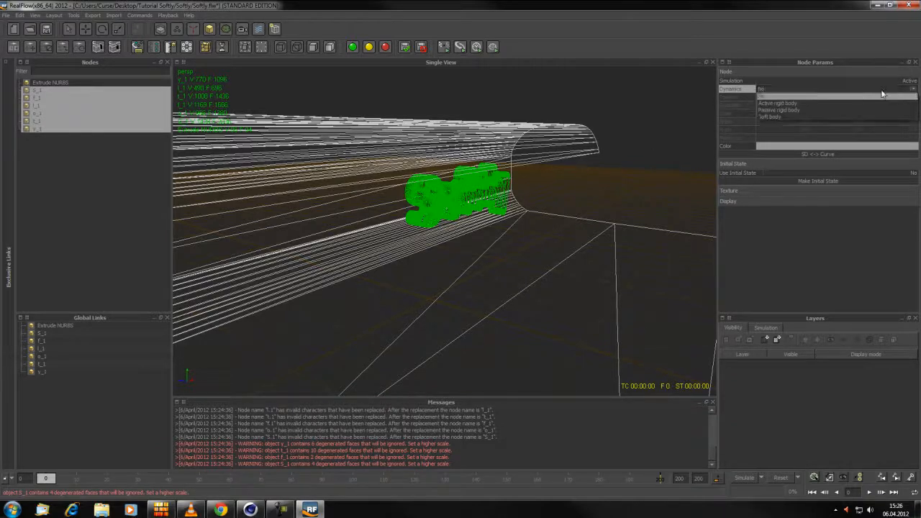
pyautogui.click(770, 116)
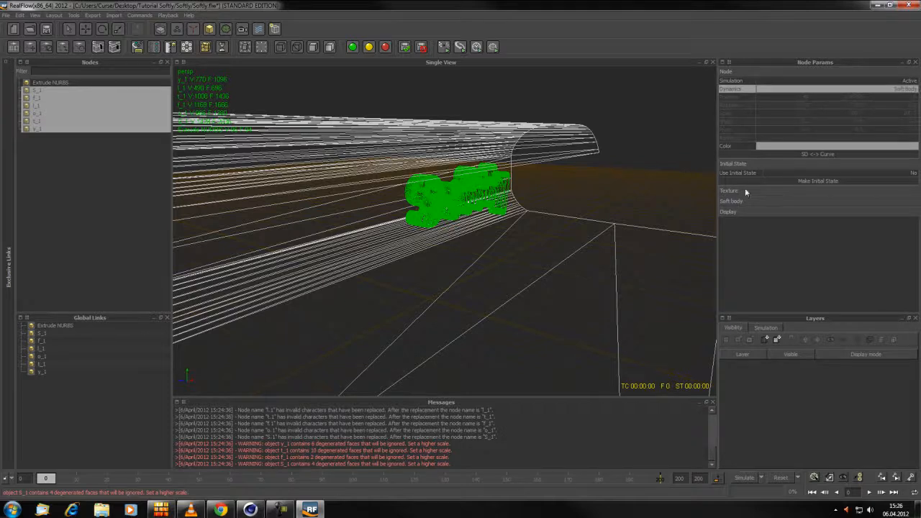
# Step: Expand the letters' Soft body parameters and set Resolution to 64
pyautogui.click(759, 207)
pyautogui.moveTo(912, 233); pyautogui.dragTo(911, 283)
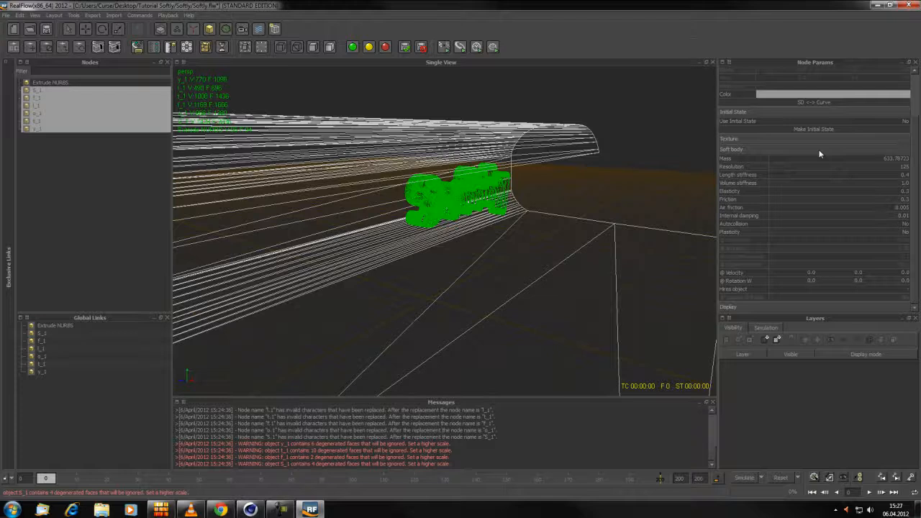
pyautogui.doubleClick(901, 166)
pyautogui.write('4')
pyautogui.press('Return')
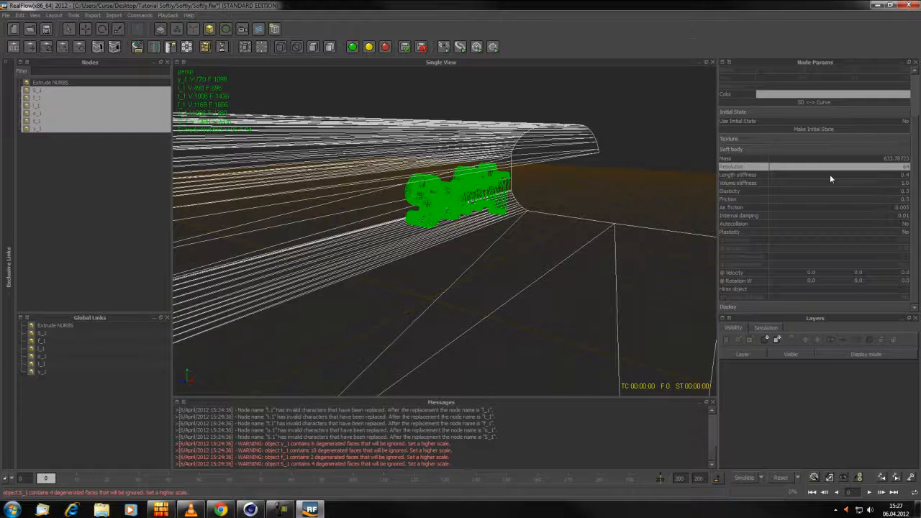
# Step: Set the letters' soft body Volume stiffness to 0.1 and Elasticity to 1.0
pyautogui.doubleClick(895, 183)
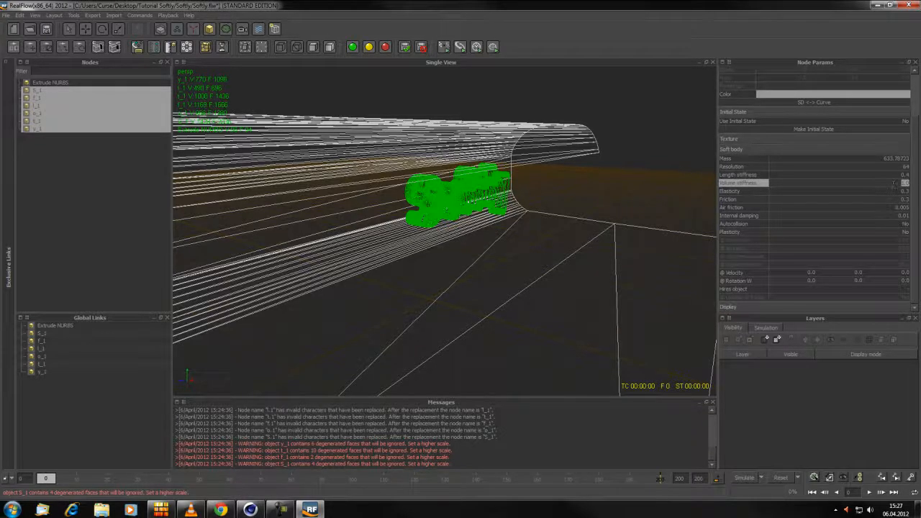
pyautogui.write('0.1')
pyautogui.press('Return')
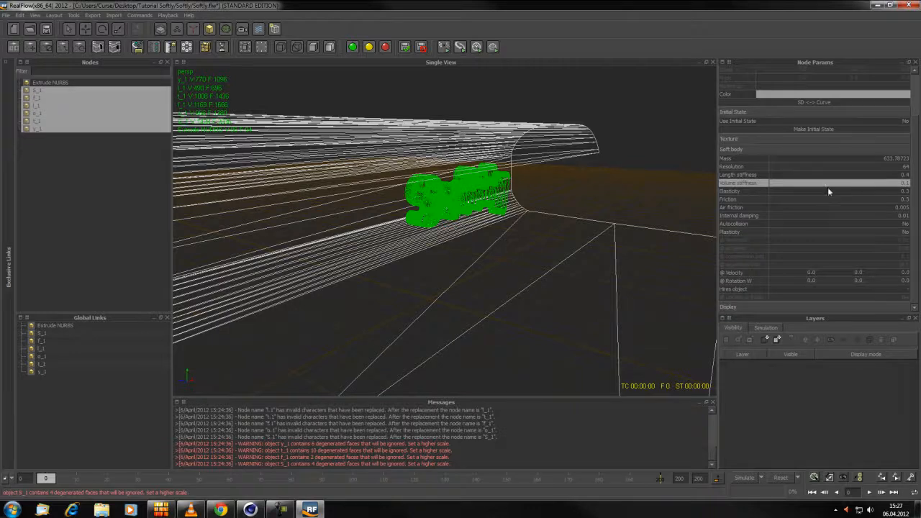
pyautogui.doubleClick(882, 191)
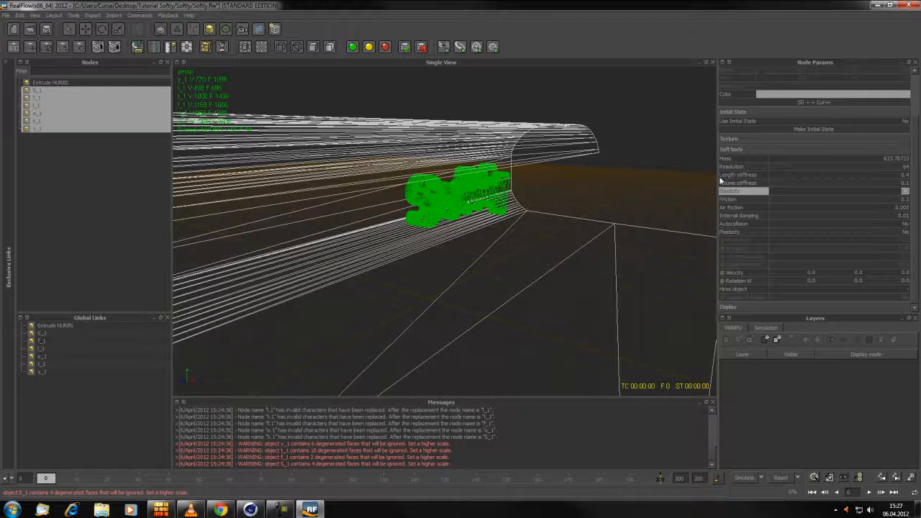
pyautogui.write('1')
pyautogui.press('Return')
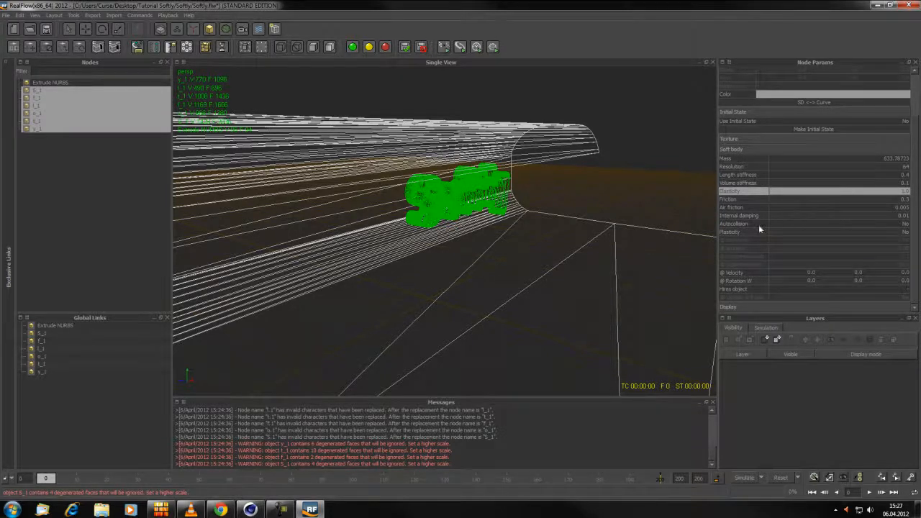
# Step: Review the letters' Autocollision setting, and turn Plasticity on to view its options and off again
pyautogui.click(896, 224)
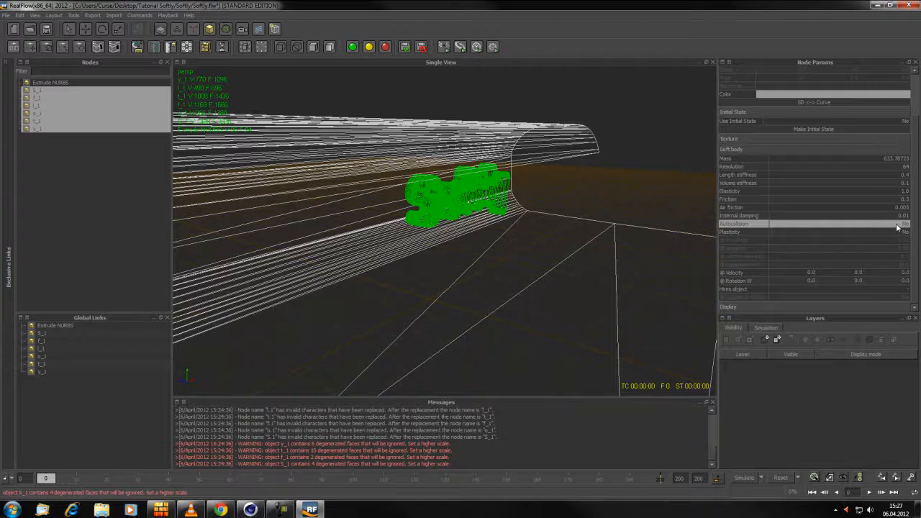
pyautogui.keyDown('alt'); pyautogui.moveTo(522, 274); pyautogui.dragTo(464, 277); pyautogui.keyUp('alt')
pyautogui.scroll(3, 451, 274)
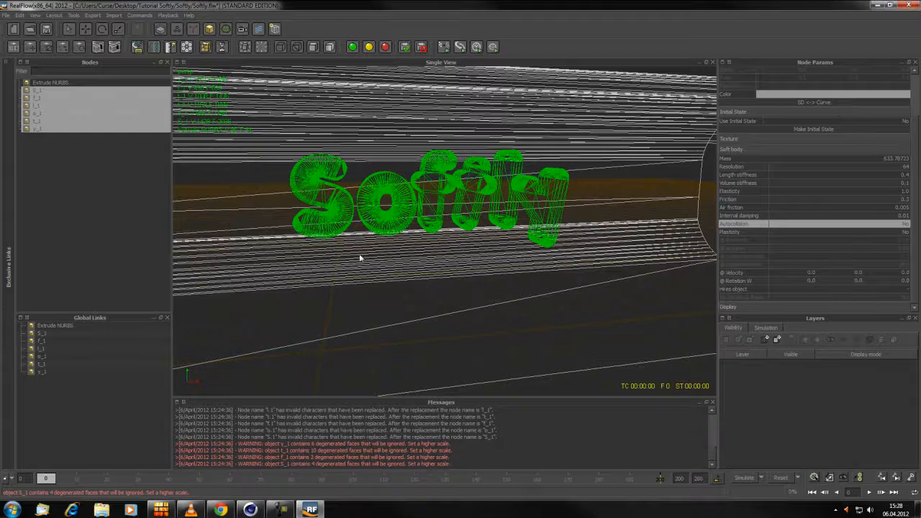
pyautogui.scroll(-2, 443, 251)
pyautogui.scroll(3, 454, 264)
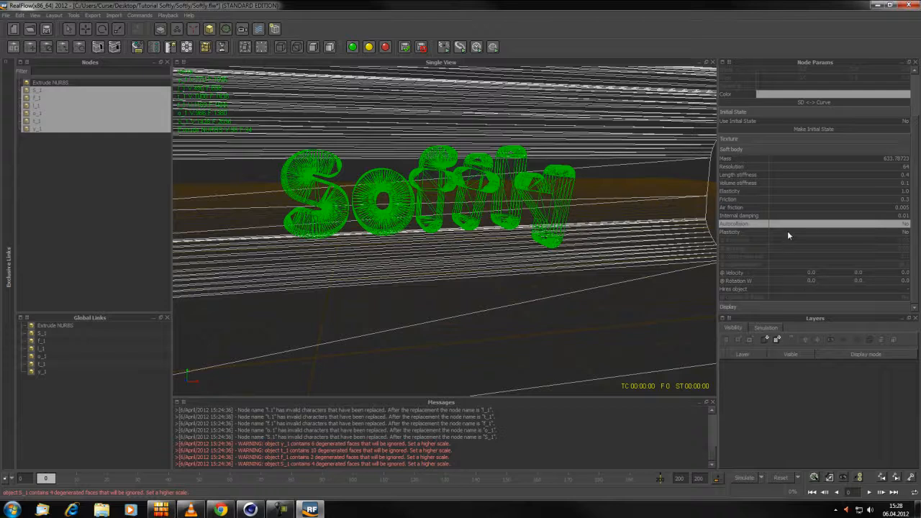
pyautogui.click(901, 232)
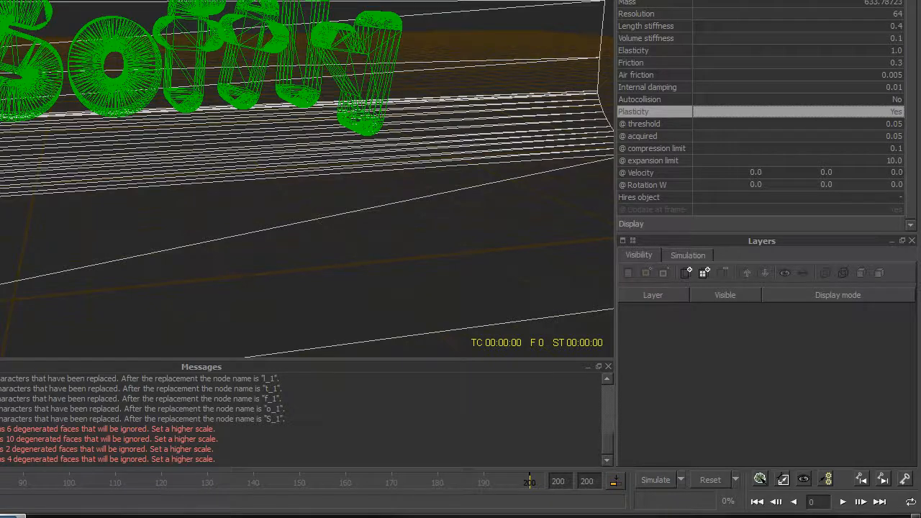
pyautogui.click(874, 114)
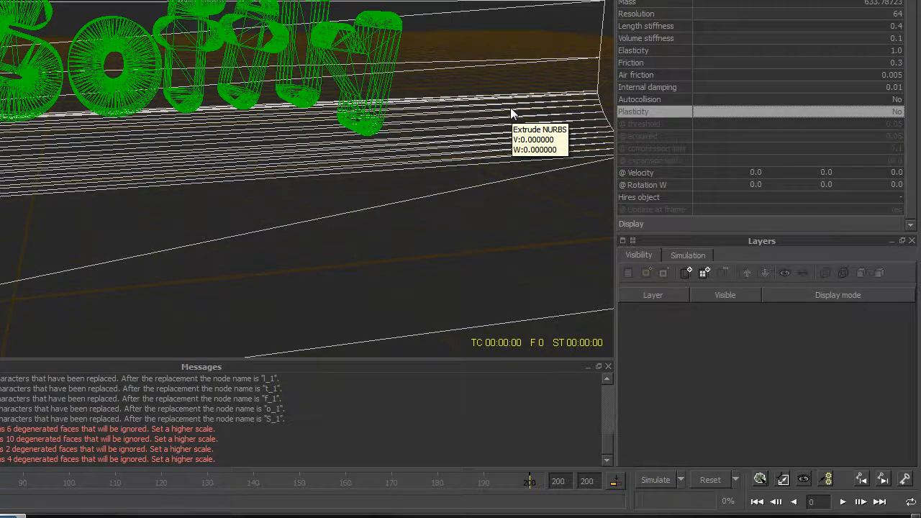
pyautogui.scroll(-3, 202, 105)
pyautogui.keyDown('alt'); pyautogui.moveTo(203, 105); pyautogui.dragTo(244, 181); pyautogui.keyUp('alt')
pyautogui.scroll(4, 233, 169)
pyautogui.keyDown('alt'); pyautogui.moveTo(146, 180); pyautogui.dragTo(213, 192); pyautogui.keyUp('alt')
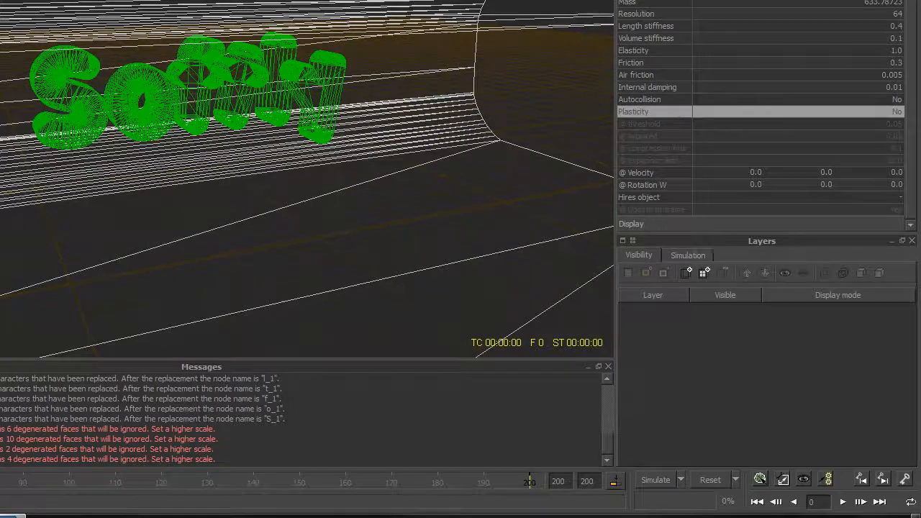
# Step: Add a Gravity daemon to the scene
pyautogui.click(51, 82)
pyautogui.click(58, 128)
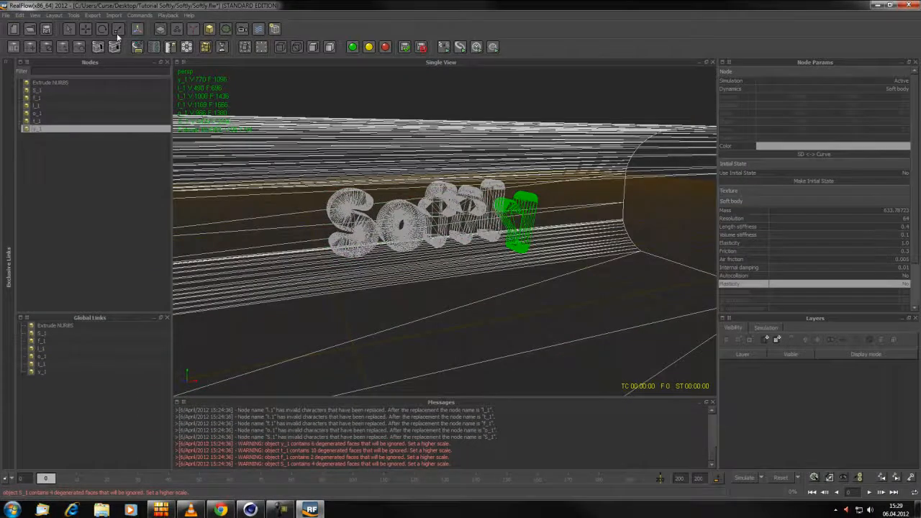
pyautogui.click(193, 29)
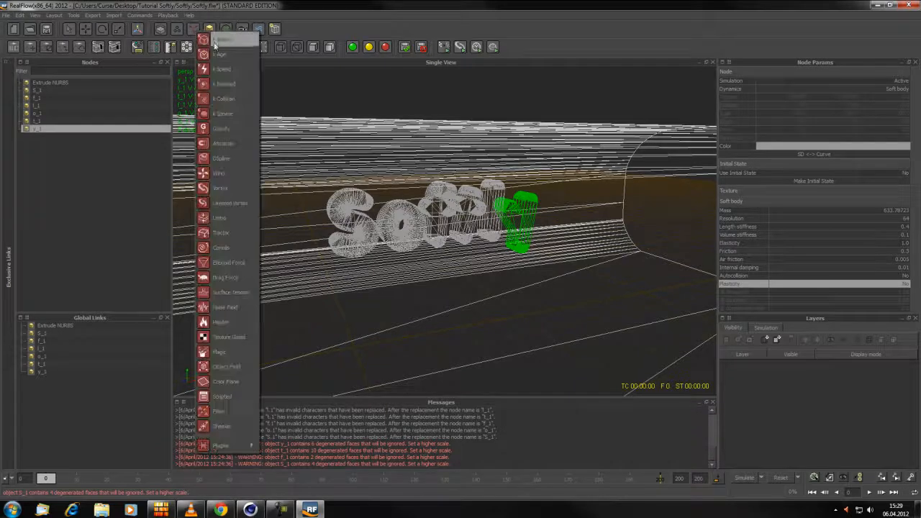
pyautogui.click(239, 134)
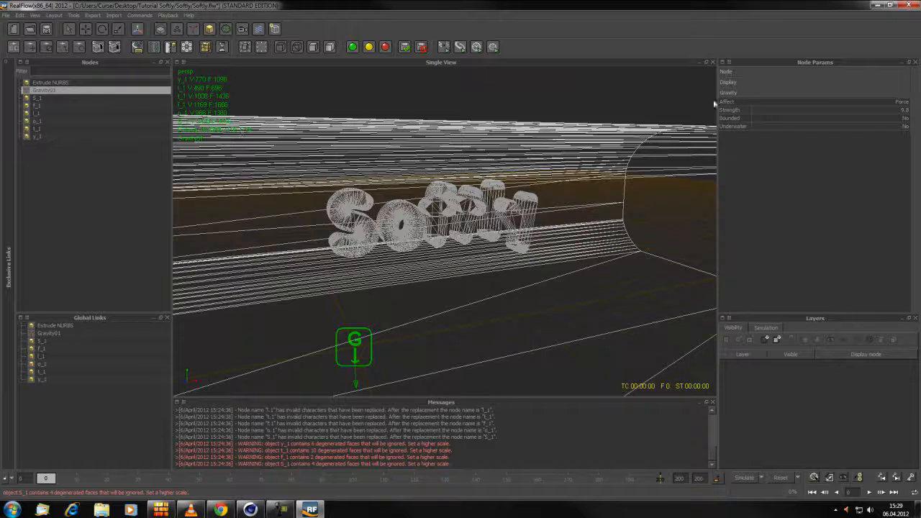
# Step: Set the gravity daemon's Strength to 1.0
pyautogui.keyDown('alt'); pyautogui.moveTo(468, 248); pyautogui.dragTo(458, 283, button='right'); pyautogui.keyUp('alt')
pyautogui.keyDown('alt'); pyautogui.moveTo(458, 283); pyautogui.dragTo(448, 281); pyautogui.keyUp('alt')
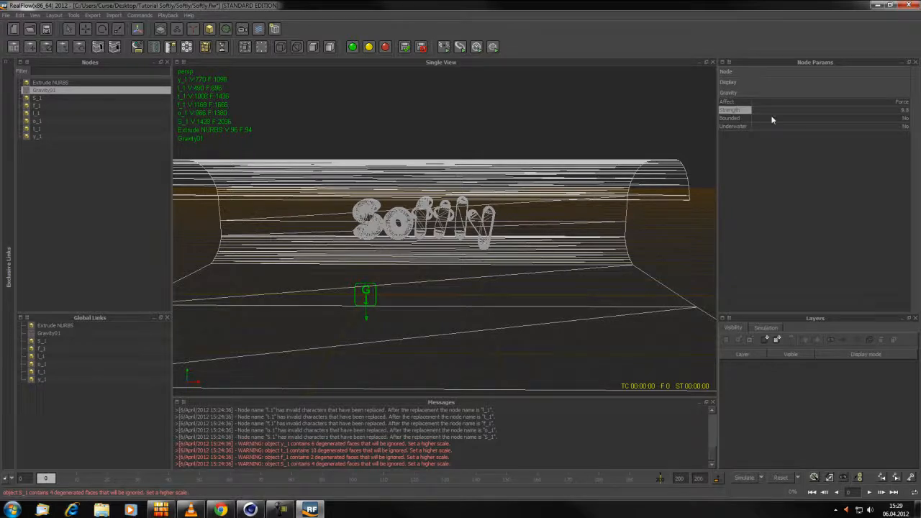
pyautogui.click(746, 115)
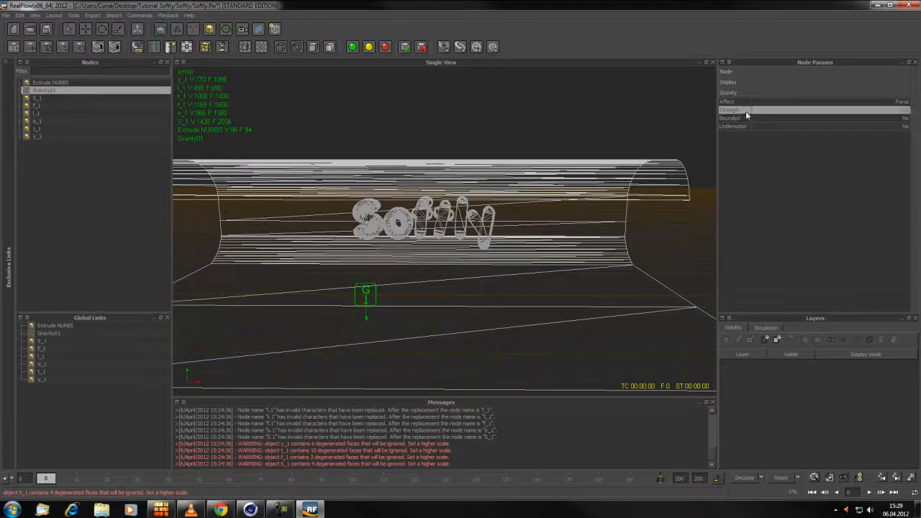
pyautogui.doubleClick(892, 113)
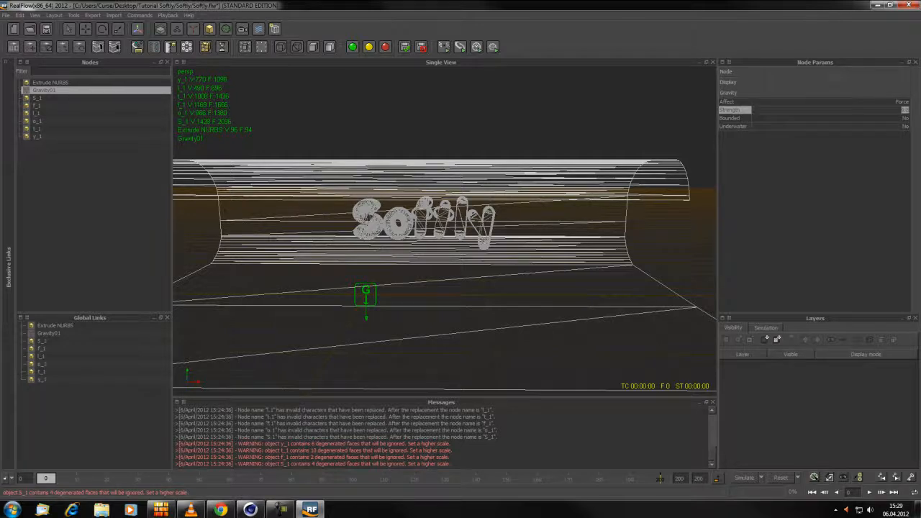
pyautogui.write('1')
pyautogui.press('Return')
# Step: Run the simulation of the soft body letters falling onto the backdrop
pyautogui.scroll(4, 526, 229)
pyautogui.scroll(-2, 526, 225)
pyautogui.scroll(2, 551, 243)
pyautogui.keyDown('alt'); pyautogui.moveTo(542, 251); pyautogui.dragTo(563, 285); pyautogui.keyUp('alt')
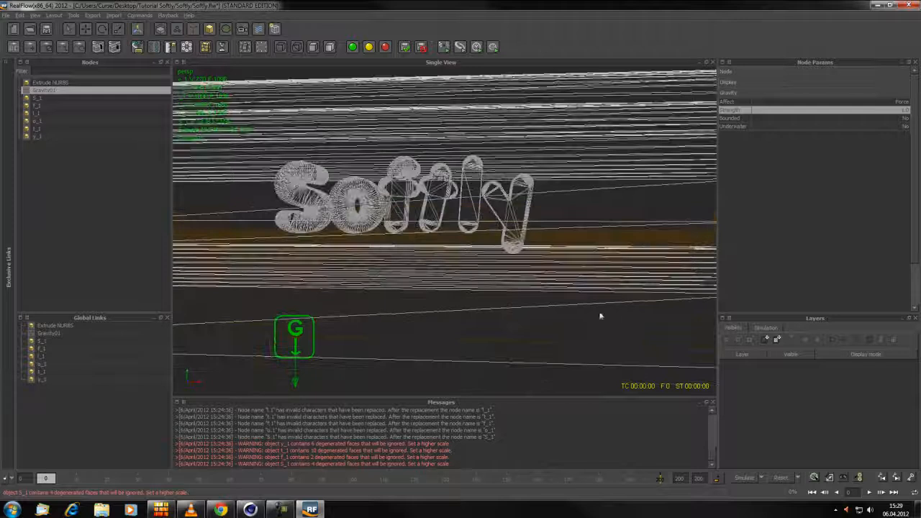
pyautogui.click(741, 477)
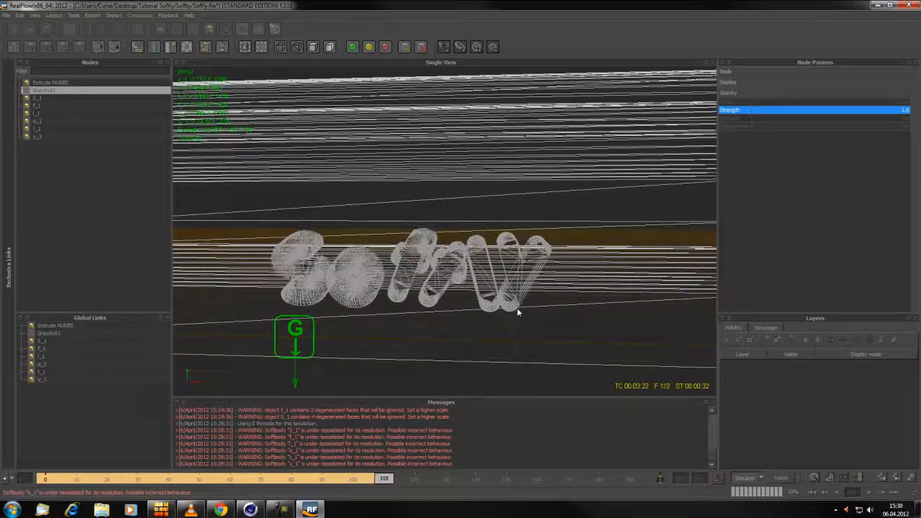
# Step: Examine the simulated letters from several angles with all six selected, and scrub the timeline back to frame 1
pyautogui.keyDown('alt'); pyautogui.moveTo(335, 321); pyautogui.dragTo(419, 339); pyautogui.keyUp('alt')
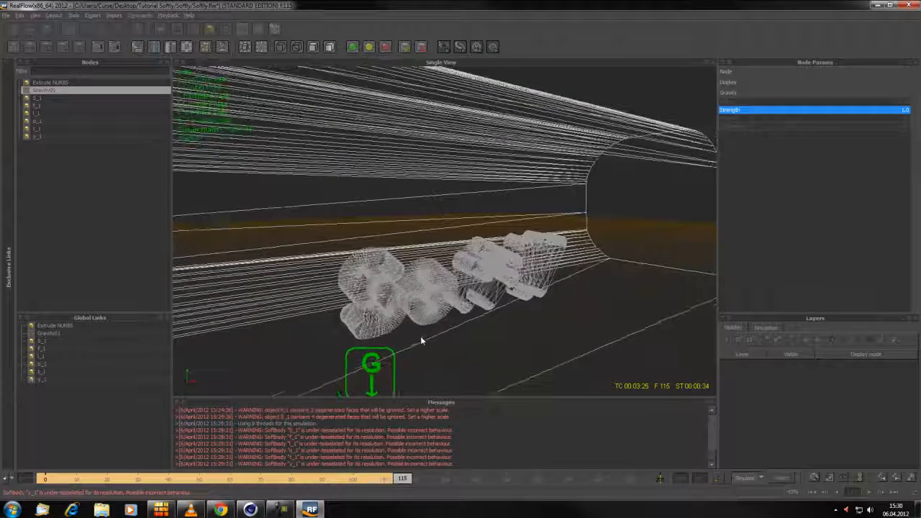
pyautogui.scroll(2, 461, 341)
pyautogui.click(38, 98)
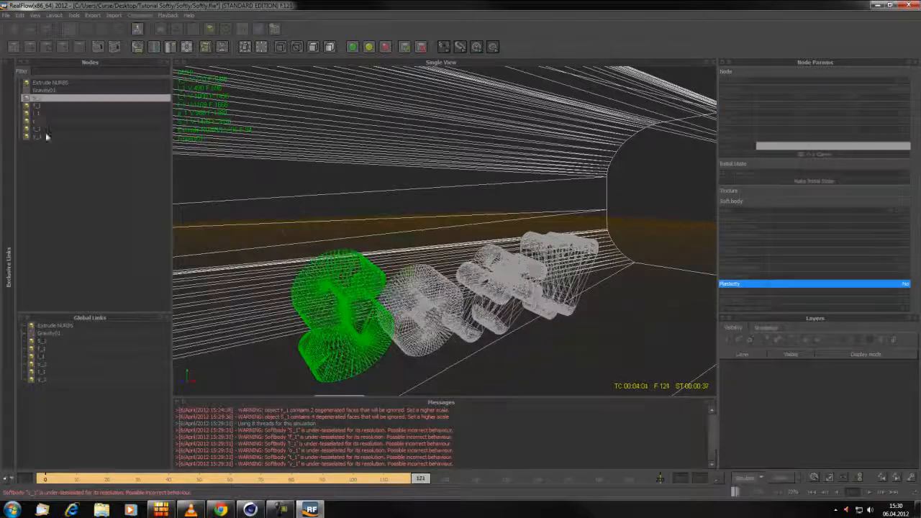
pyautogui.keyDown('shift'); pyautogui.click(45, 136); pyautogui.keyUp('shift')
pyautogui.keyDown('alt'); pyautogui.moveTo(345, 275); pyautogui.dragTo(392, 276); pyautogui.keyUp('alt')
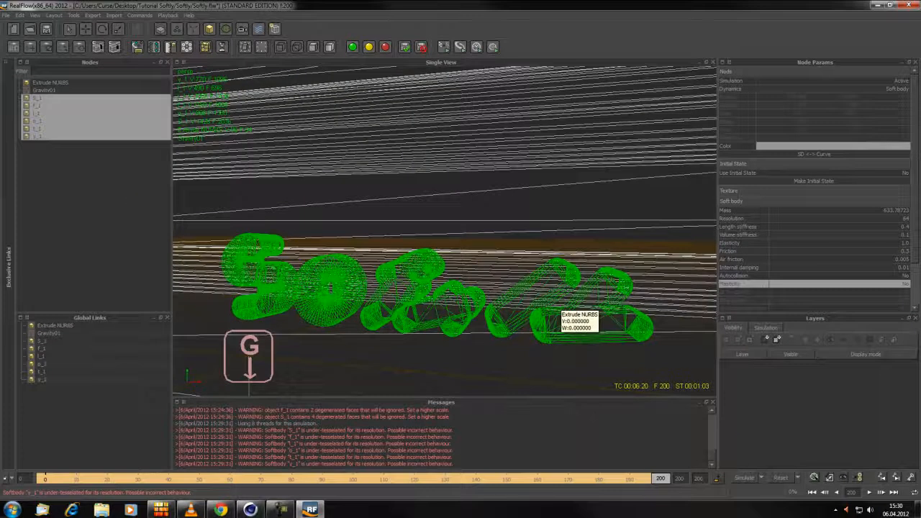
pyautogui.moveTo(660, 479); pyautogui.dragTo(41, 481)
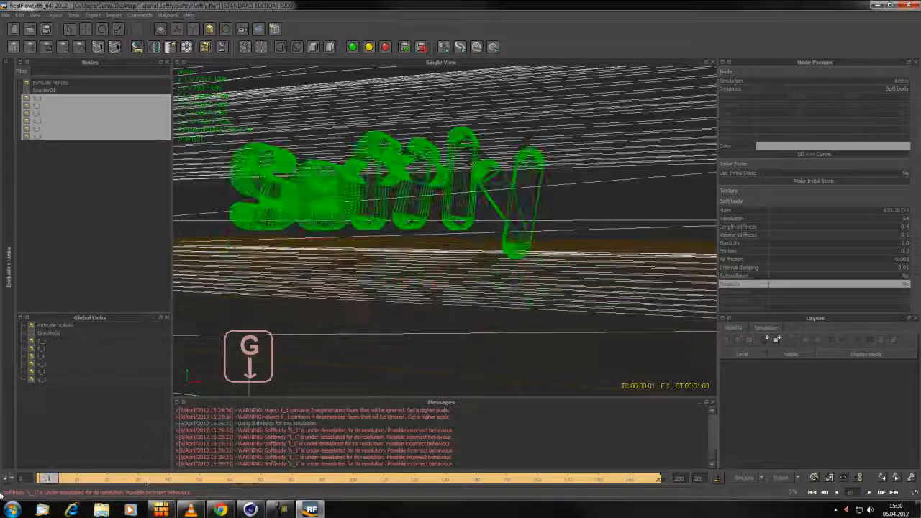
# Step: Save the Softly project and close RealFlow
pyautogui.click(6, 16)
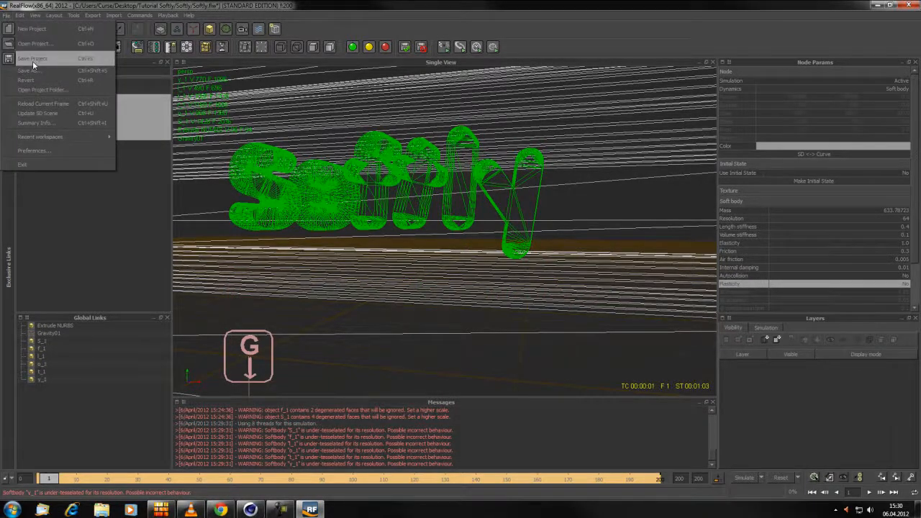
pyautogui.click(32, 61)
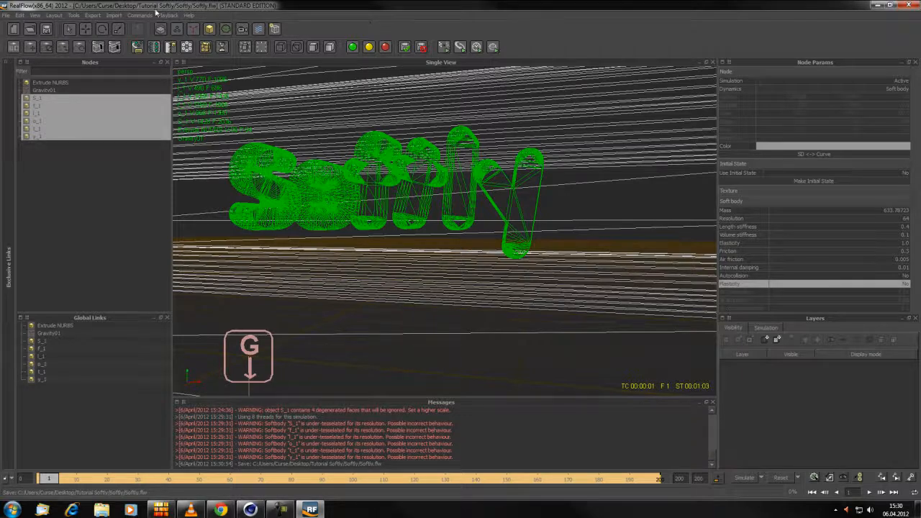
pyautogui.click(102, 18)
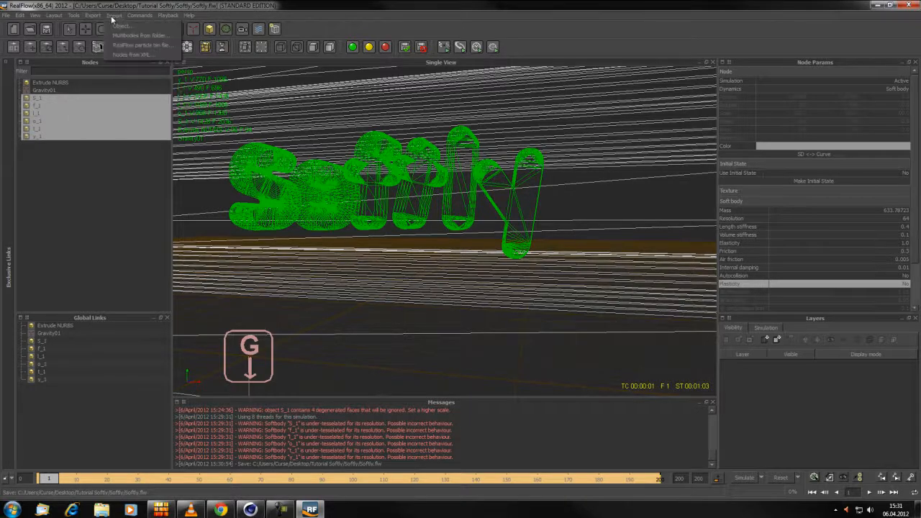
pyautogui.click(111, 4)
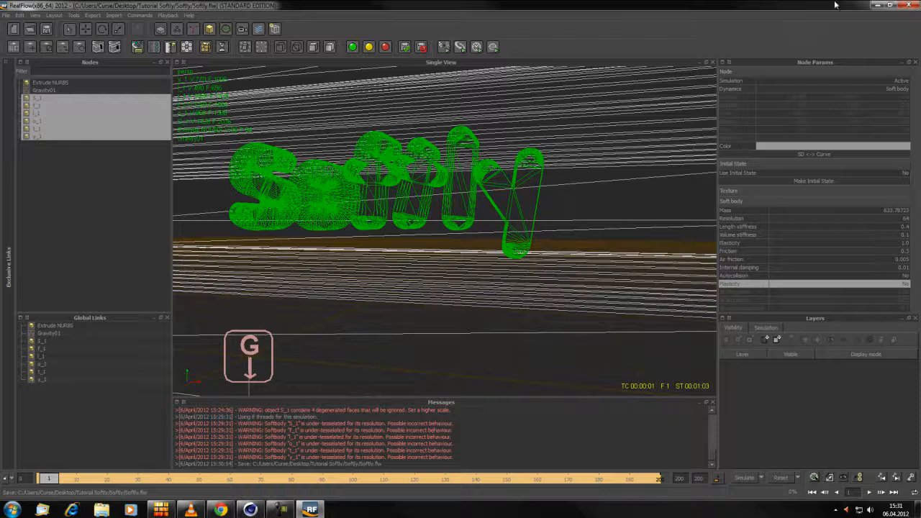
pyautogui.click(912, 4)
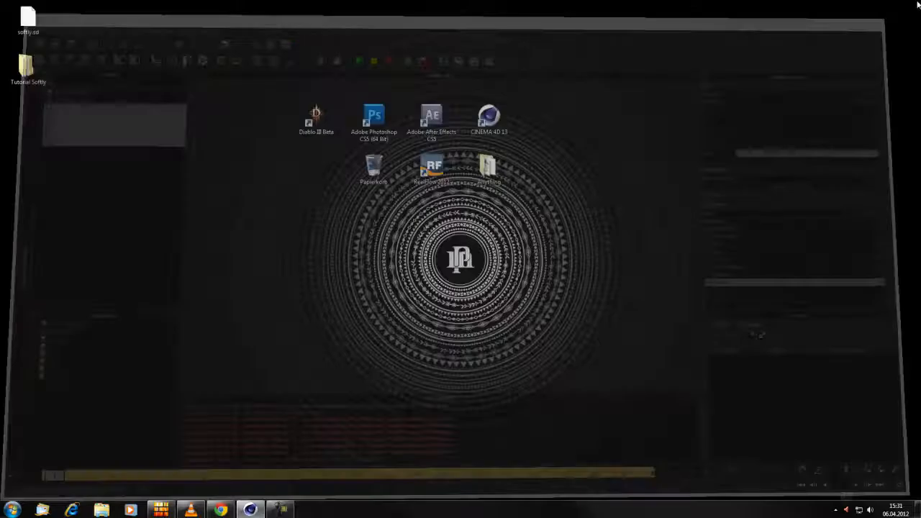
# Step: Switch to CINEMA 4D and save the scene to the Desktop as Softly.c4d
pyautogui.moveTo(265, 506)
pyautogui.click(268, 464)
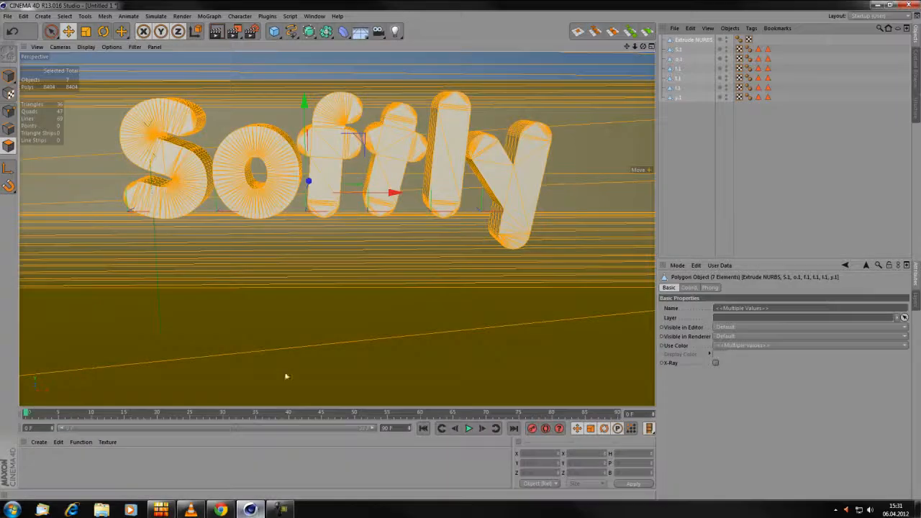
pyautogui.keyDown('alt'); pyautogui.moveTo(390, 220); pyautogui.dragTo(443, 251, button='right'); pyautogui.keyUp('alt')
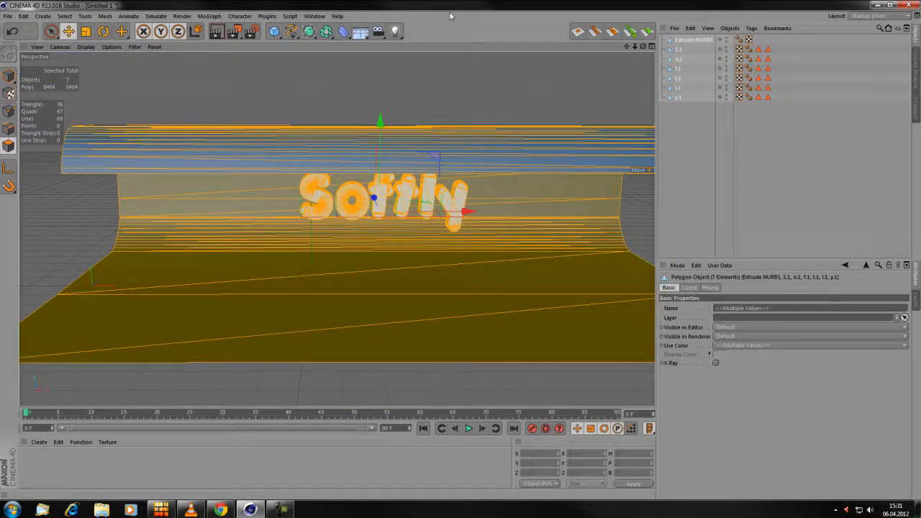
pyautogui.click(7, 16)
pyautogui.click(30, 104)
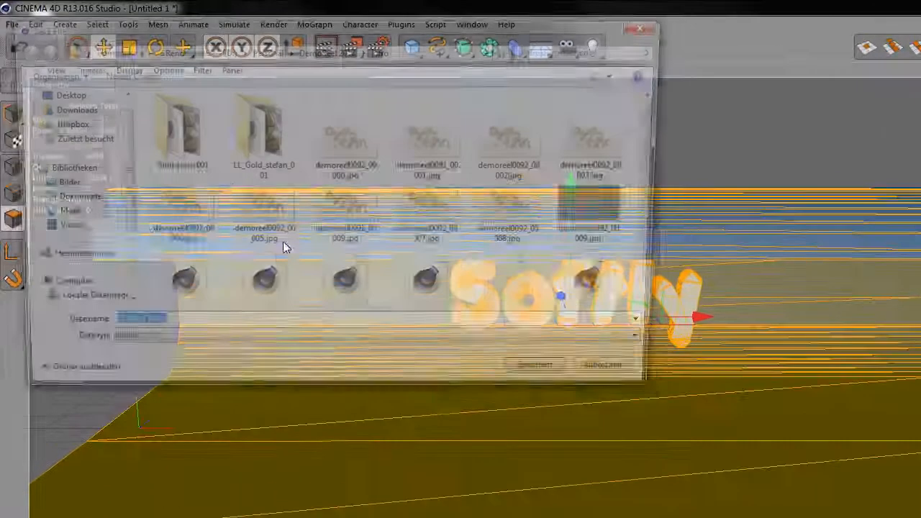
pyautogui.click(58, 94)
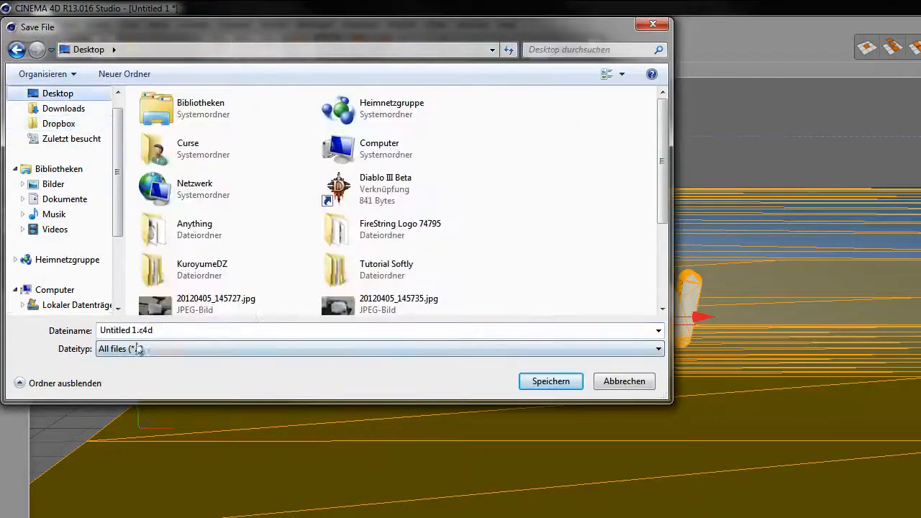
pyautogui.press('BackSpace')
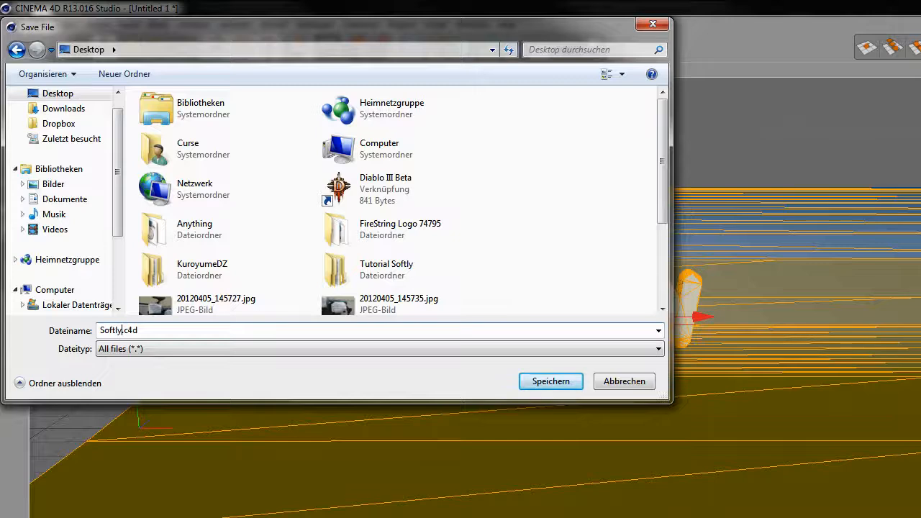
pyautogui.press('Return')
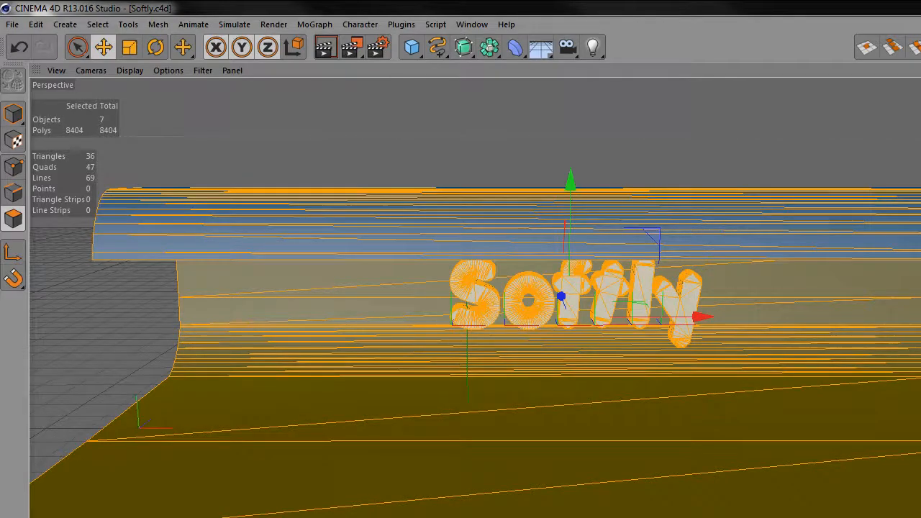
# Step: Delete the backdrop and all the letters from the scene, and open the RealFlow SD Importer
pyautogui.press('Delete')
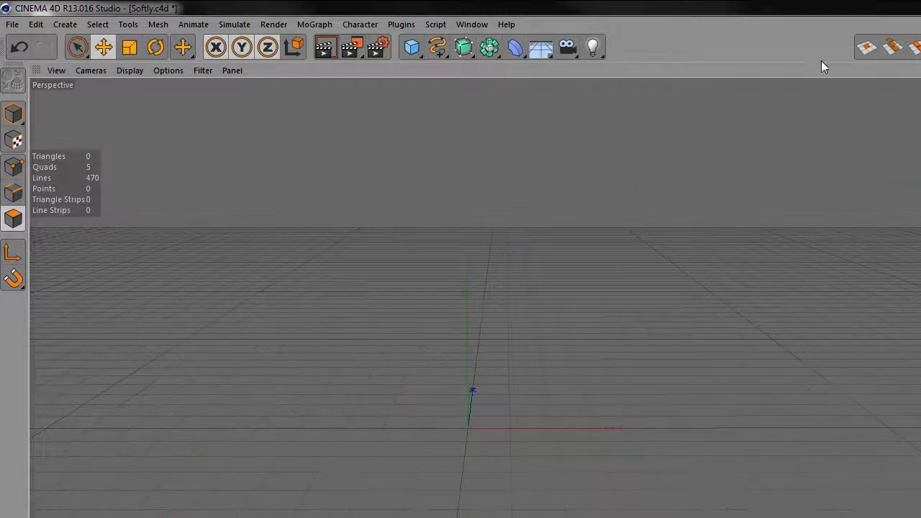
pyautogui.click(401, 23)
pyautogui.moveTo(435, 80)
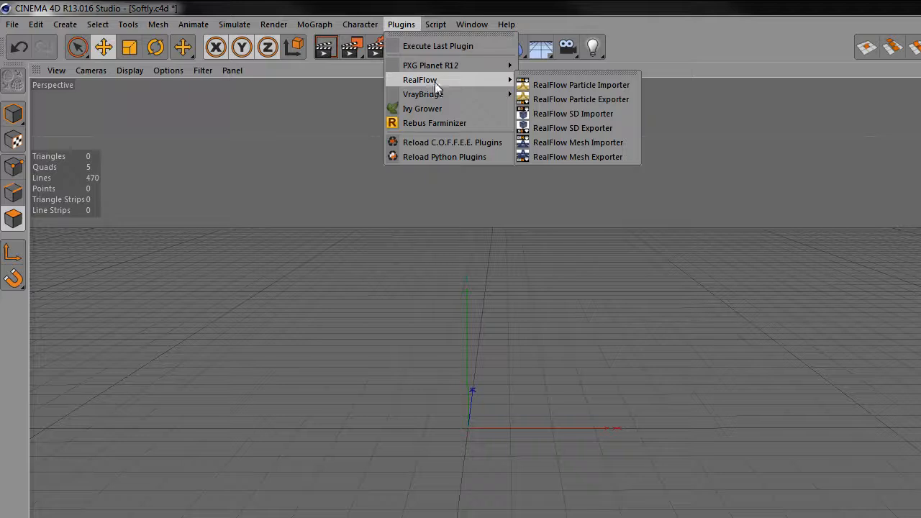
pyautogui.click(613, 115)
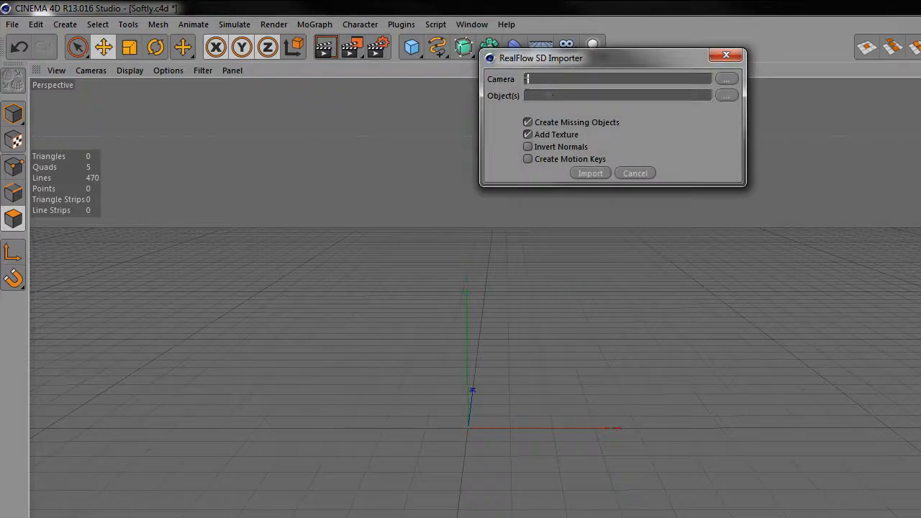
pyautogui.moveTo(569, 62); pyautogui.dragTo(491, 124)
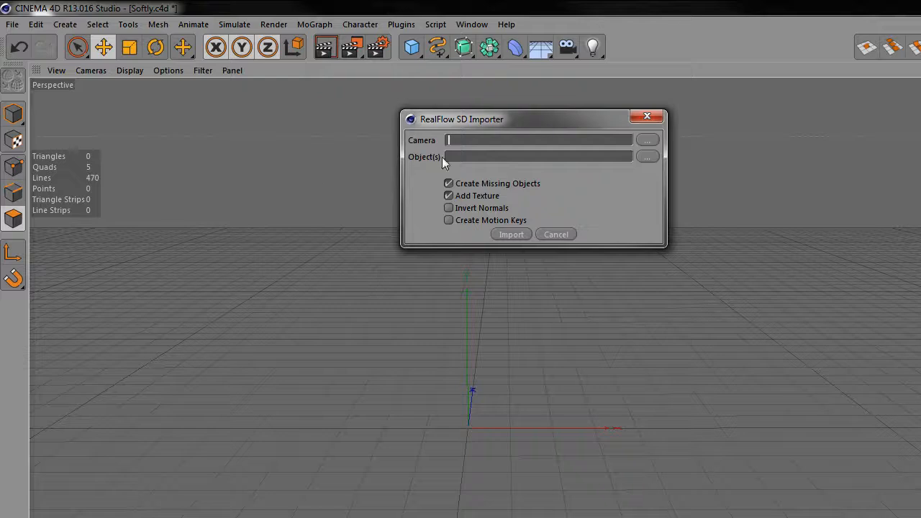
# Step: Turn off Add Texture and load animation.sd from the Tutorial Softly > Softly > objects folder as the importer's object file
pyautogui.click(447, 195)
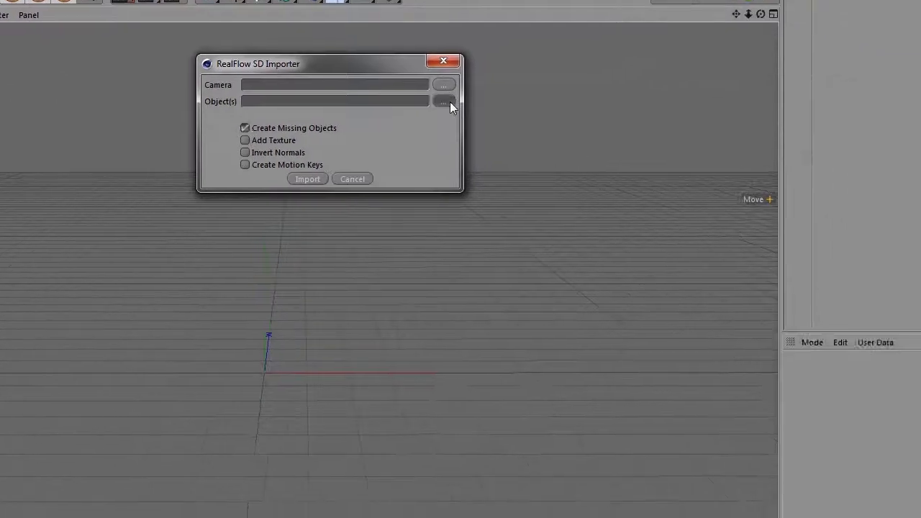
pyautogui.click(443, 101)
pyautogui.click(422, 328)
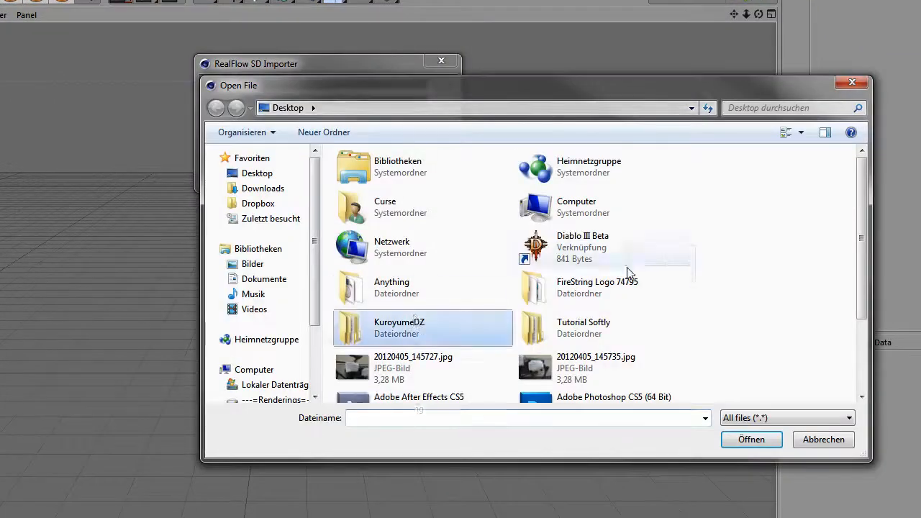
pyautogui.scroll(-3, 628, 273)
pyautogui.click(627, 234)
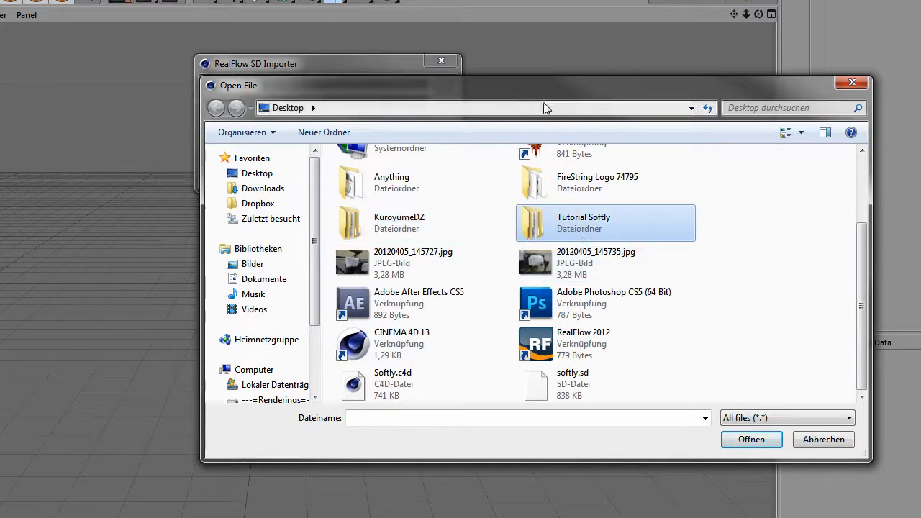
pyautogui.moveTo(415, 103); pyautogui.dragTo(263, 108)
pyautogui.doubleClick(426, 238)
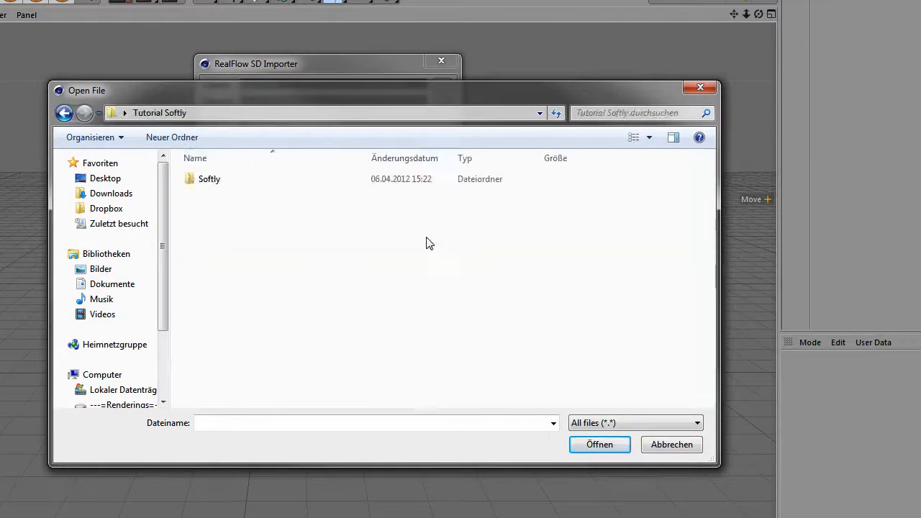
pyautogui.doubleClick(224, 181)
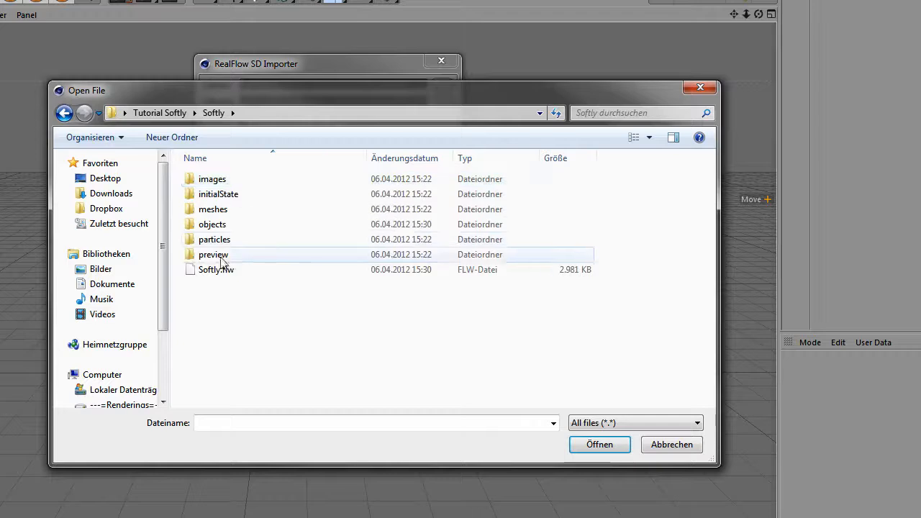
pyautogui.doubleClick(214, 224)
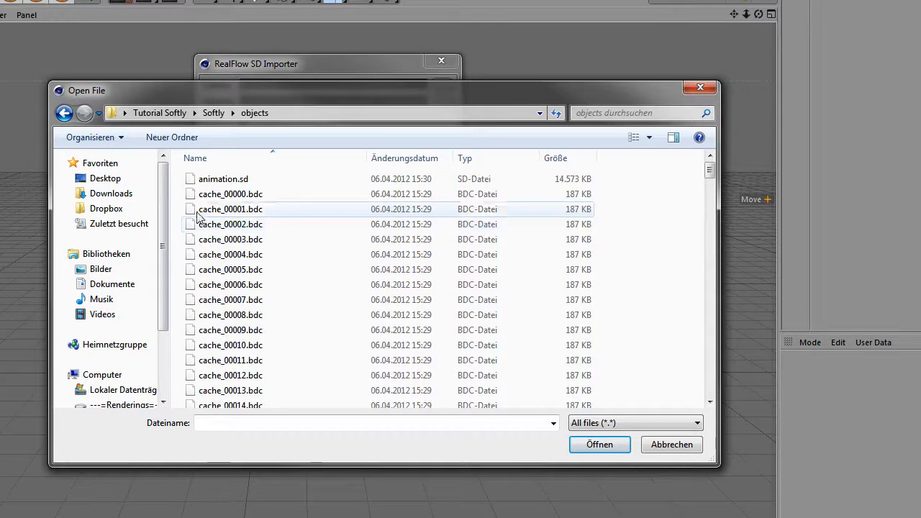
pyautogui.click(230, 180)
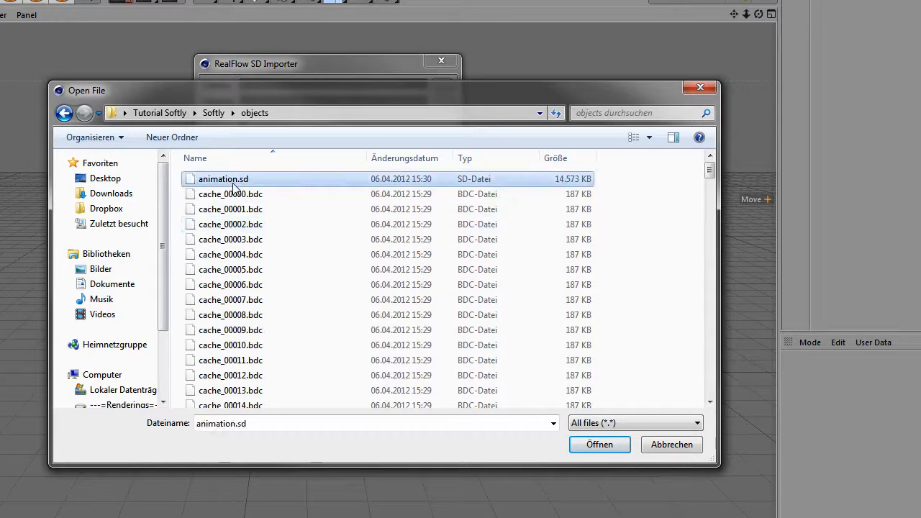
pyautogui.click(597, 445)
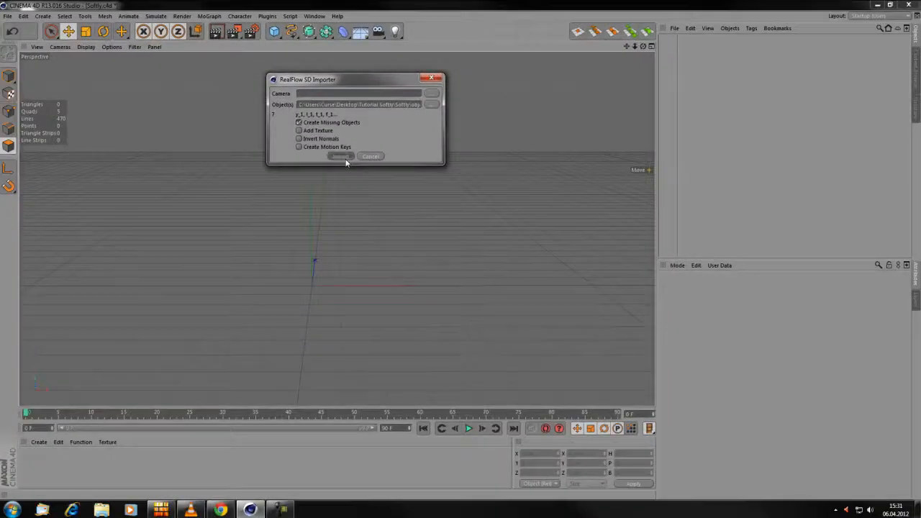
# Step: Import the animation.sd objects, select the backdrop and all the letters, and play part of the timeline before rewinding to the start
pyautogui.click(305, 178)
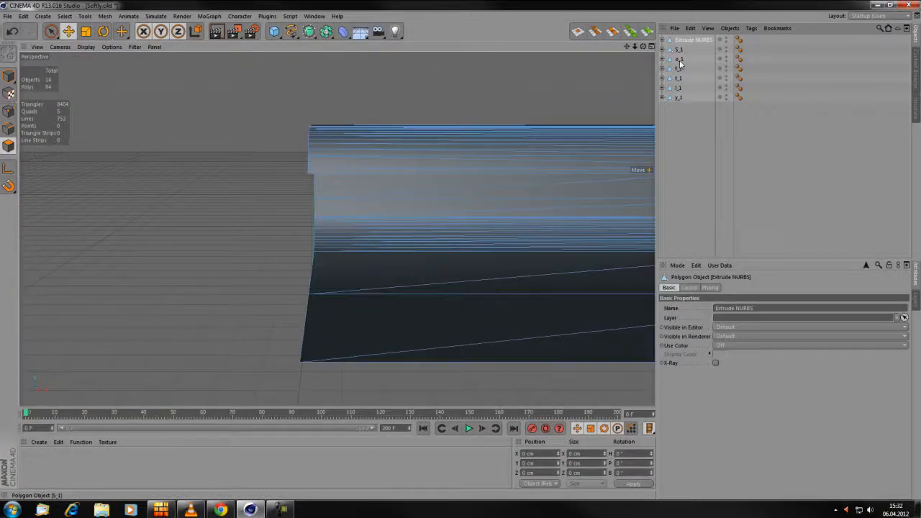
pyautogui.keyDown('shift'); pyautogui.click(675, 98); pyautogui.keyUp('shift')
pyautogui.scroll(-3, 436, 193)
pyautogui.keyDown('alt'); pyautogui.moveTo(371, 197); pyautogui.dragTo(348, 234); pyautogui.keyUp('alt')
pyautogui.moveTo(28, 414)
pyautogui.mouseDown()
pyautogui.moveTo(219, 417)
pyautogui.moveTo(29, 415)
pyautogui.mouseUp()
pyautogui.click(467, 428)
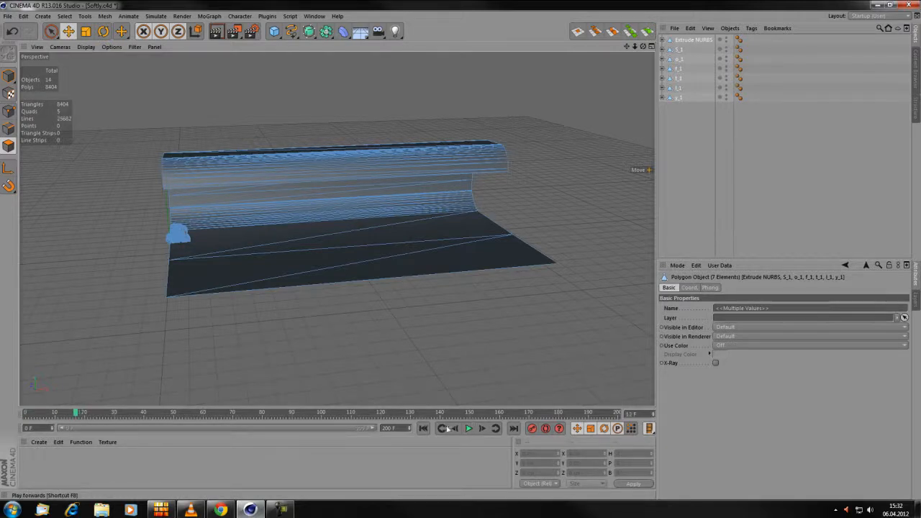
pyautogui.click(424, 428)
pyautogui.scroll(2, 343, 242)
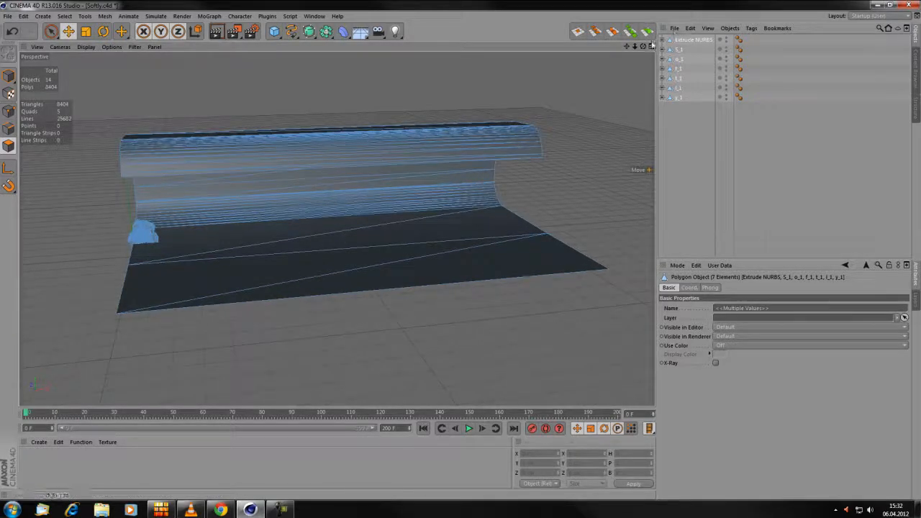
# Step: Examine the SD animation settings of the backdrop and the letter S, and play the timeline
pyautogui.click(661, 40)
pyautogui.click(723, 49)
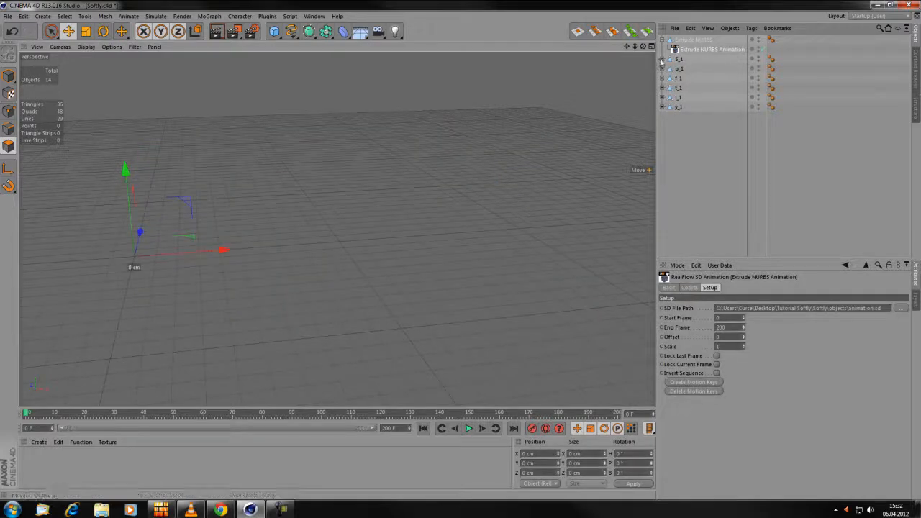
pyautogui.click(662, 59)
pyautogui.click(699, 68)
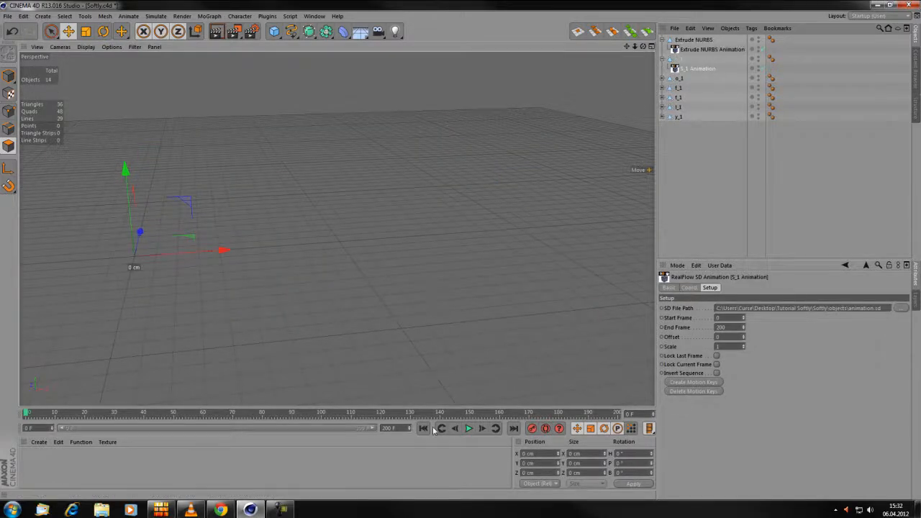
pyautogui.click(468, 428)
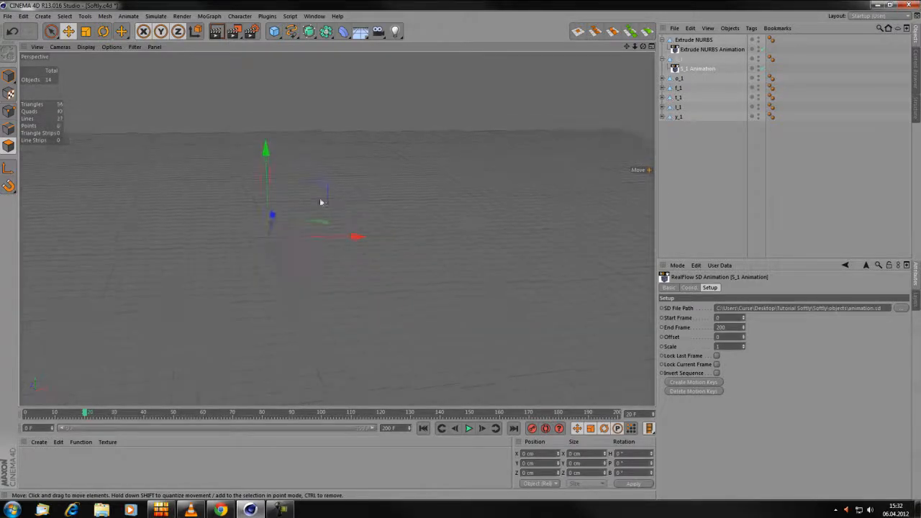
# Step: Set the Scale of the backdrop's Extrude NURBS Animation to 0.01
pyautogui.click(702, 49)
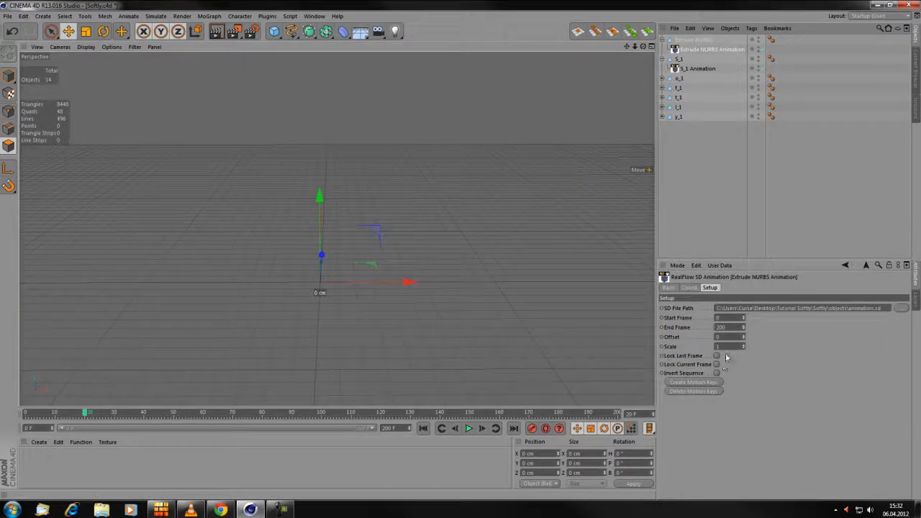
pyautogui.click(717, 346)
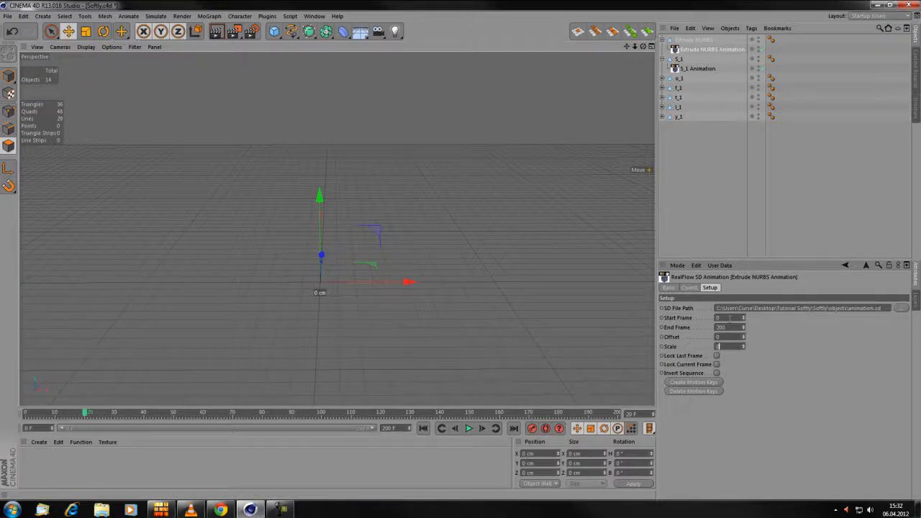
pyautogui.press('Return')
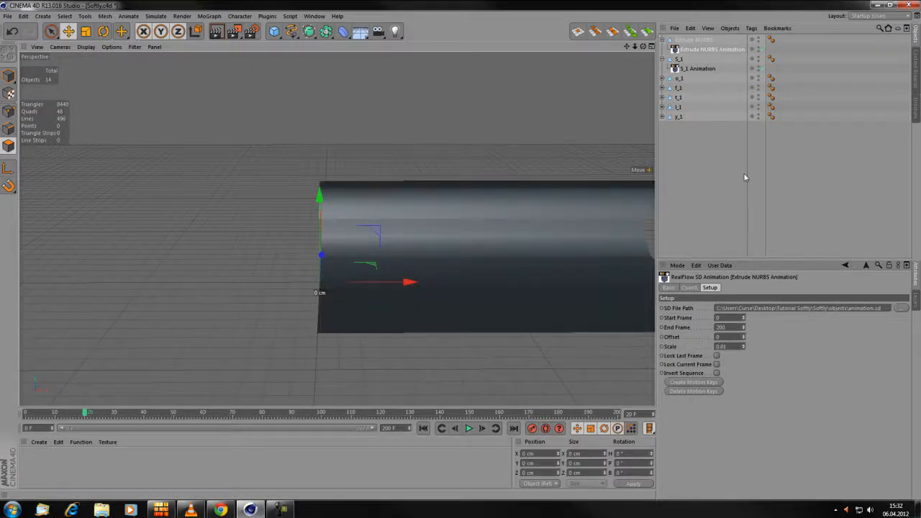
# Step: Set the Scale of the S_1 Animation to 0.01
pyautogui.click(676, 68)
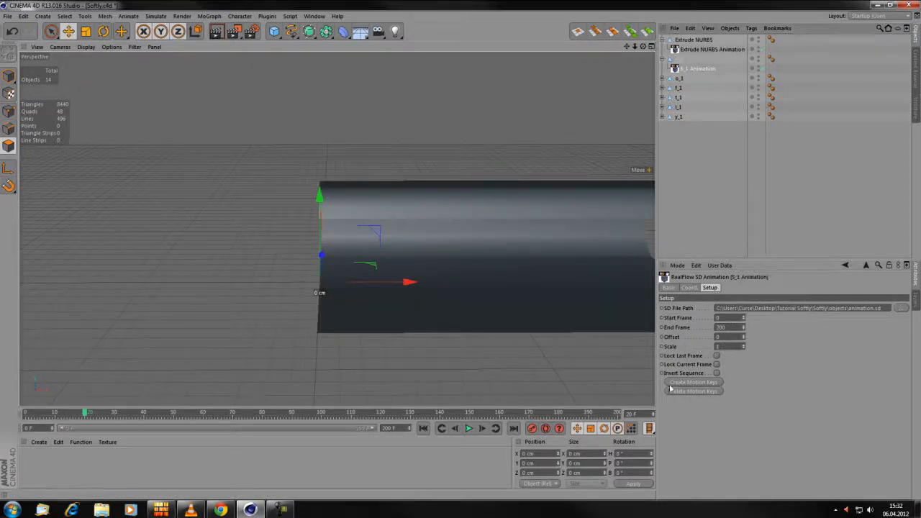
pyautogui.moveTo(722, 346); pyautogui.dragTo(644, 343)
pyautogui.write('0.0')
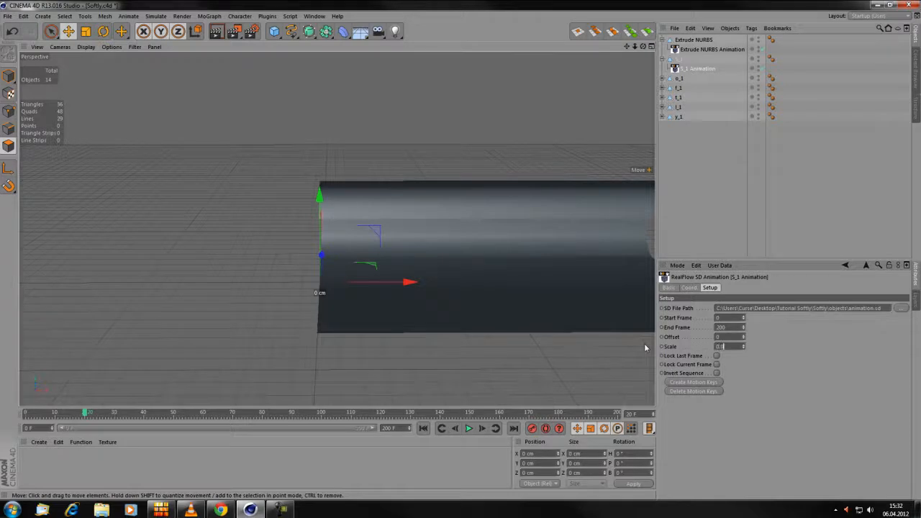
pyautogui.write('1')
pyautogui.press('Return')
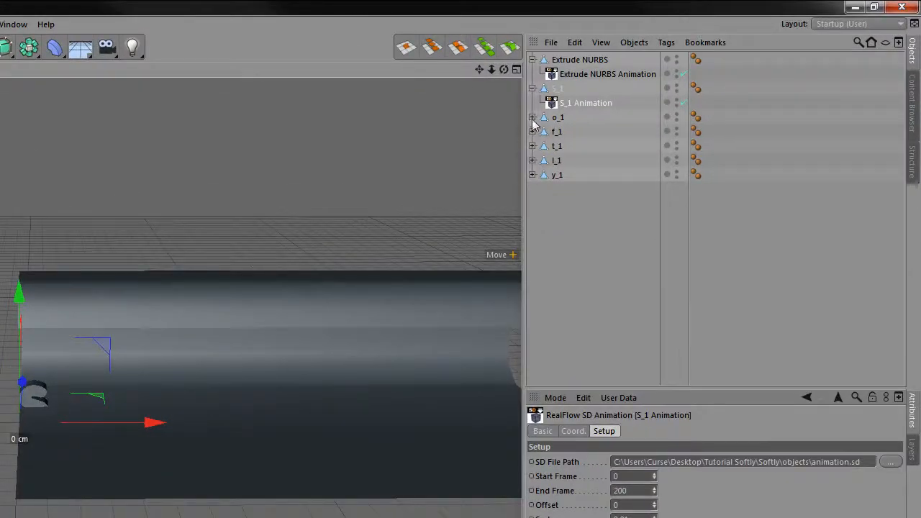
# Step: Set the Scale of the o_1, f_1 and t_1 Animation objects to 0.01
pyautogui.click(532, 118)
pyautogui.click(585, 132)
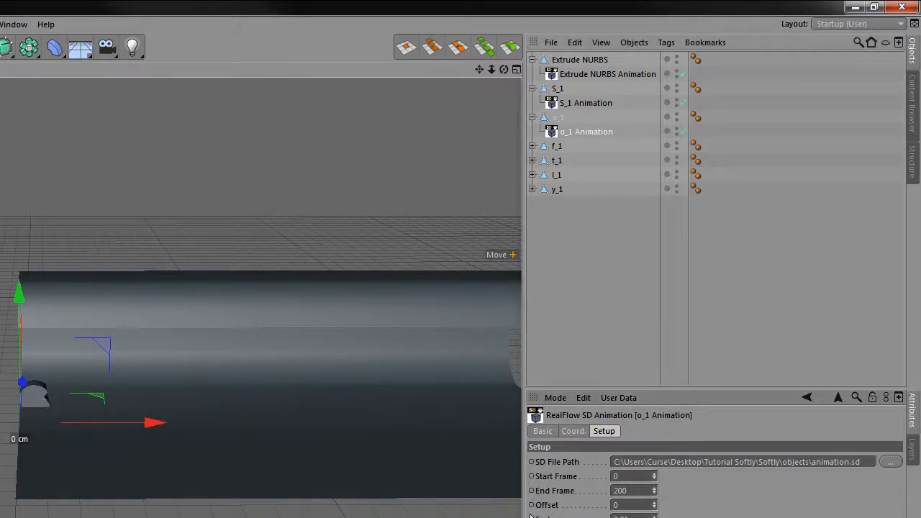
pyautogui.click(532, 146)
pyautogui.click(568, 160)
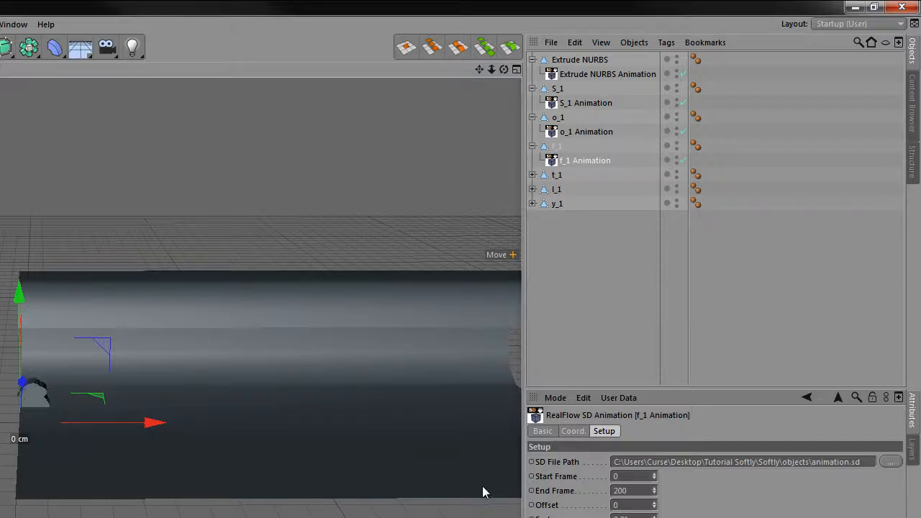
pyautogui.click(532, 175)
pyautogui.click(568, 189)
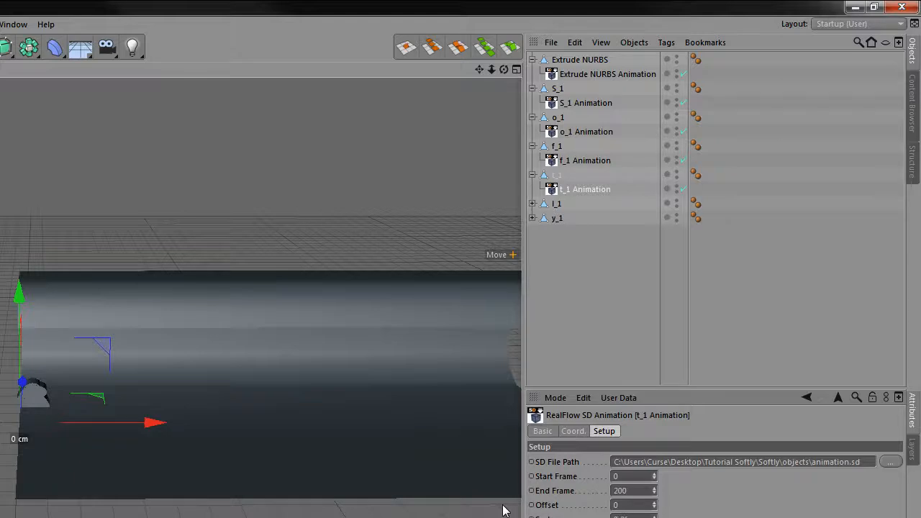
# Step: Set the Scale of the l_1 and y_1 Animation objects to 0.01
pyautogui.click(532, 203)
pyautogui.click(575, 217)
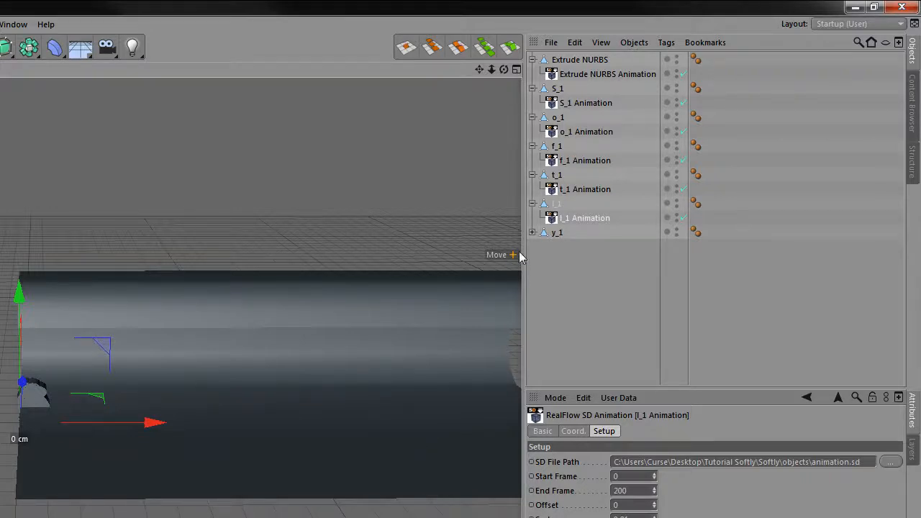
pyautogui.click(533, 232)
pyautogui.click(584, 247)
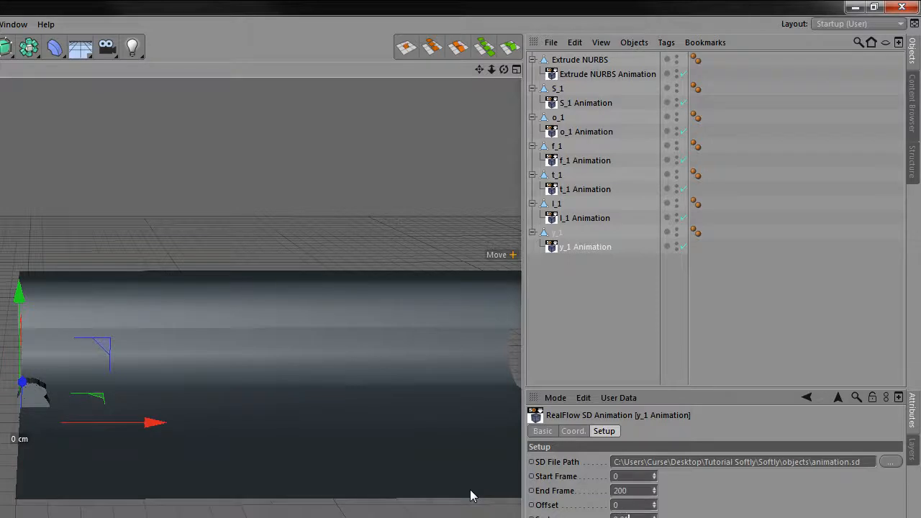
# Step: Play the rescaled animation and examine from several angles how the letters fall and deform on the backdrop
pyautogui.keyDown('alt'); pyautogui.moveTo(291, 300); pyautogui.dragTo(238, 353); pyautogui.keyUp('alt')
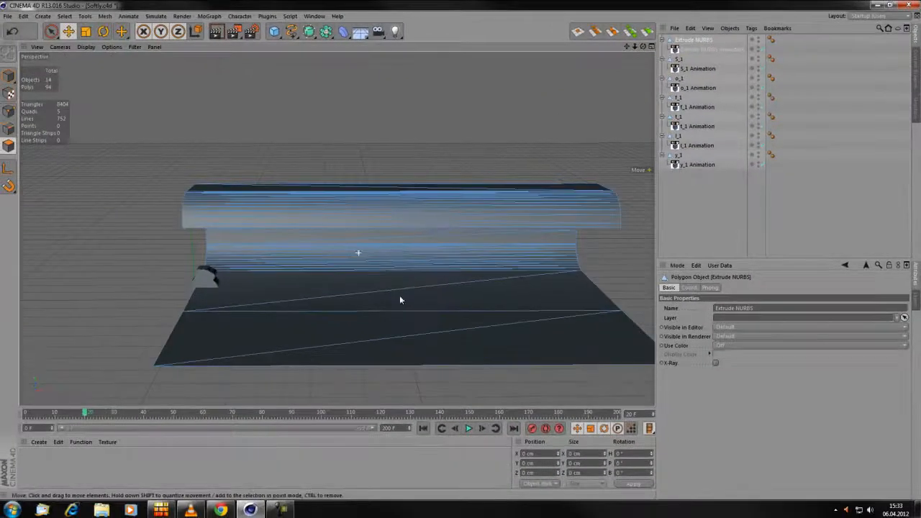
pyautogui.click(379, 467)
pyautogui.click(467, 429)
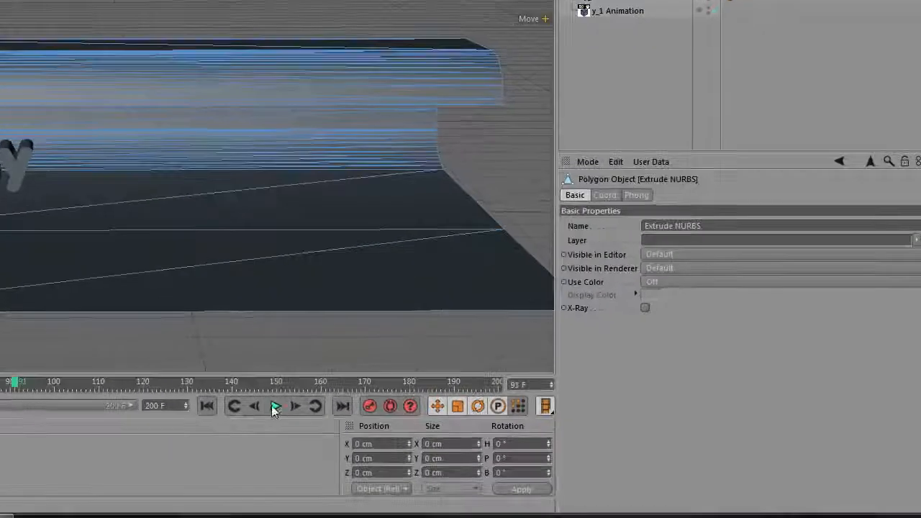
pyautogui.click(468, 428)
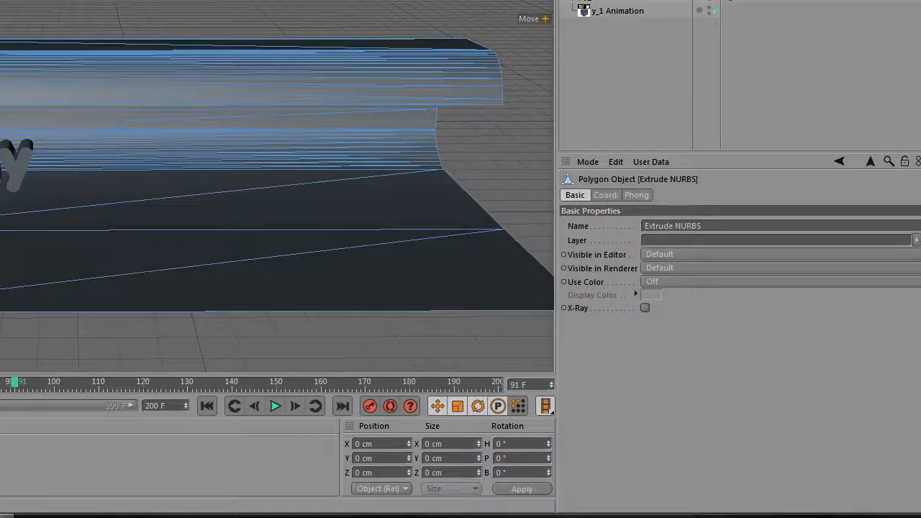
pyautogui.click(618, 1)
pyautogui.keyDown('alt'); pyautogui.moveTo(203, 180); pyautogui.dragTo(207, 150); pyautogui.keyUp('alt')
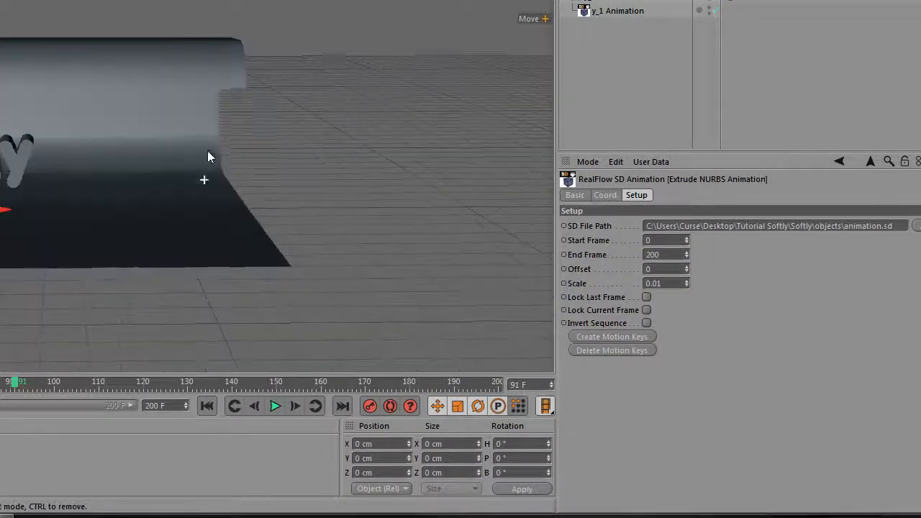
pyautogui.keyDown('alt'); pyautogui.moveTo(71, 149); pyautogui.dragTo(242, 121, button='middle'); pyautogui.keyUp('alt')
pyautogui.click(275, 405)
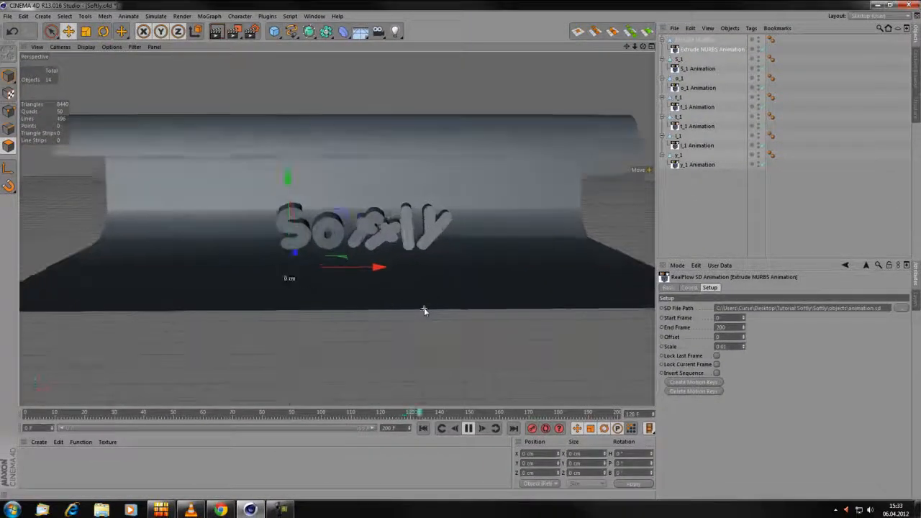
pyautogui.keyDown('alt'); pyautogui.moveTo(423, 308); pyautogui.dragTo(436, 323); pyautogui.keyUp('alt')
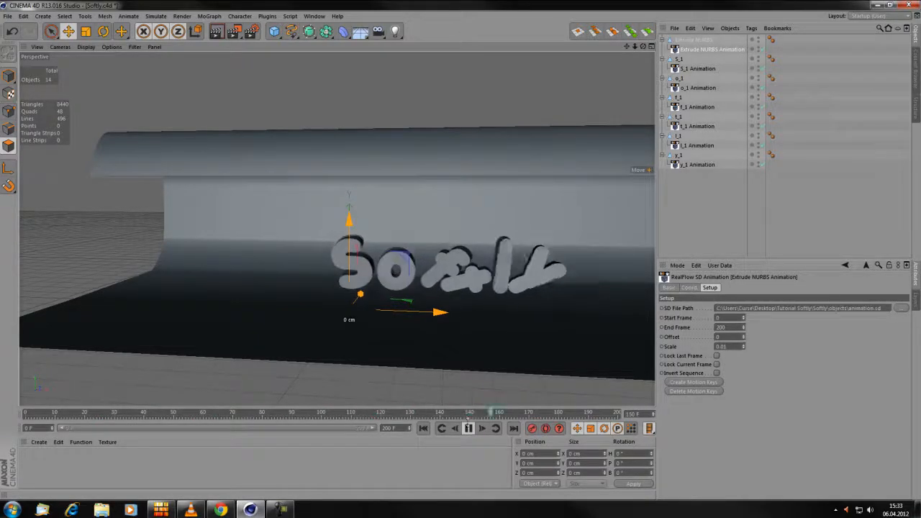
pyautogui.click(468, 428)
pyautogui.click(468, 429)
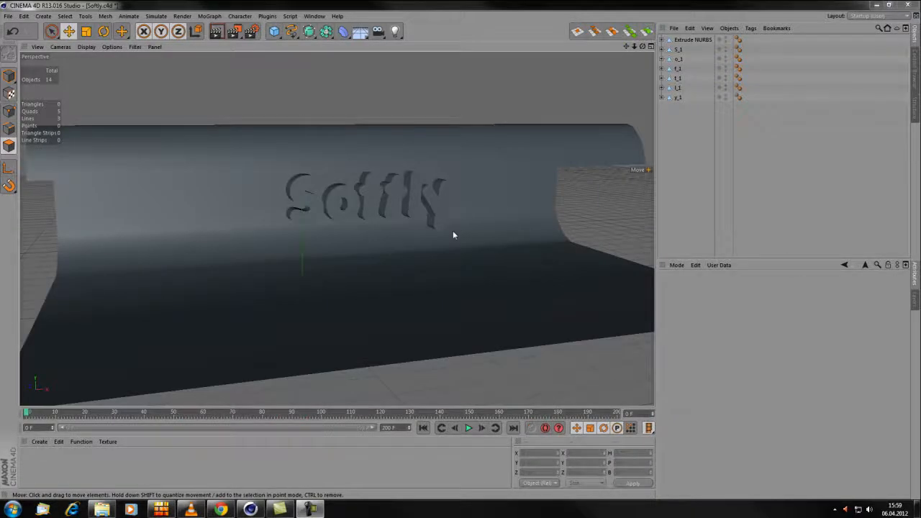
# Step: Replay the start of the Softly animation with nothing selected and return the timeline to frame 0
pyautogui.hotkey('ctrl', 'z')
pyautogui.keyDown('alt'); pyautogui.moveTo(451, 247); pyautogui.dragTo(352, 258); pyautogui.keyUp('alt')
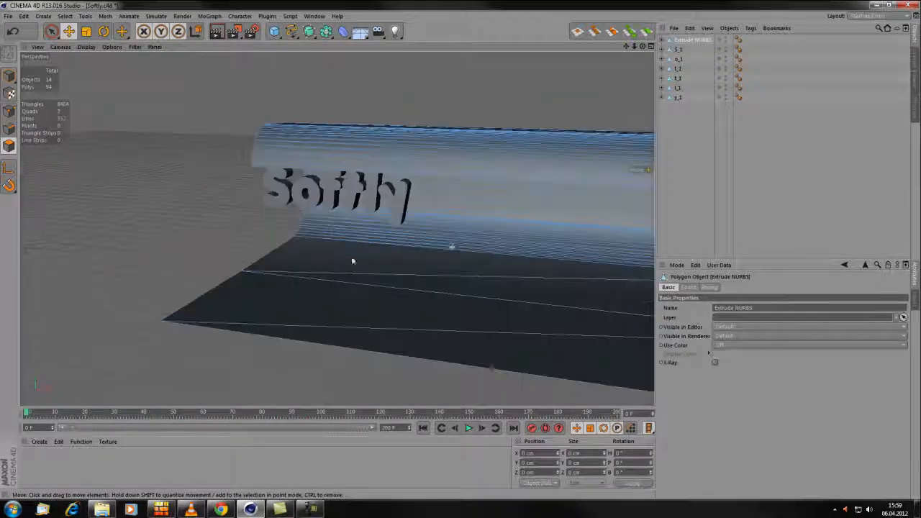
pyautogui.click(468, 427)
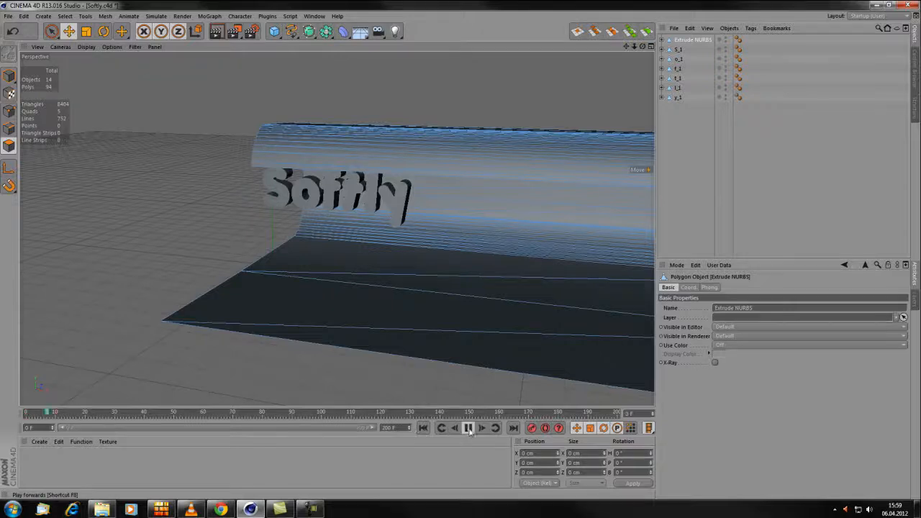
pyautogui.click(695, 142)
pyautogui.keyDown('alt'); pyautogui.moveTo(337, 255); pyautogui.dragTo(425, 256); pyautogui.keyUp('alt')
pyautogui.click(423, 427)
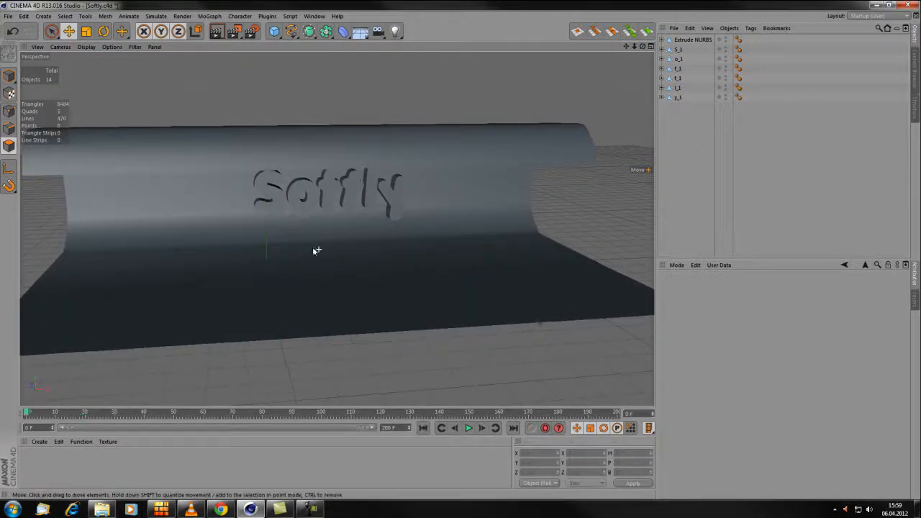
# Step: Render previews of the perspective view with the letters at frame 0 and at frame 92
pyautogui.keyDown('alt'); pyautogui.moveTo(308, 221); pyautogui.dragTo(333, 213, button='right'); pyautogui.keyUp('alt')
pyautogui.keyDown('alt'); pyautogui.moveTo(333, 213); pyautogui.dragTo(317, 194); pyautogui.keyUp('alt')
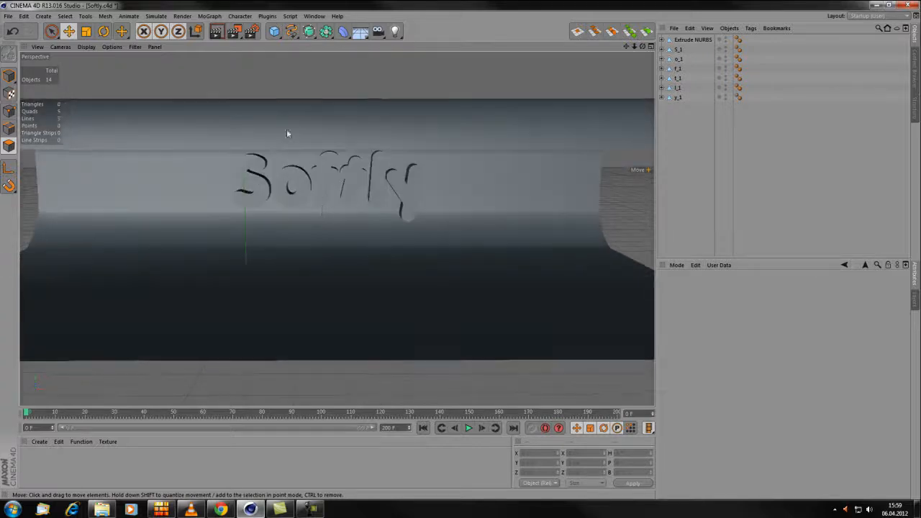
pyautogui.click(216, 32)
pyautogui.moveTo(194, 412); pyautogui.dragTo(298, 412)
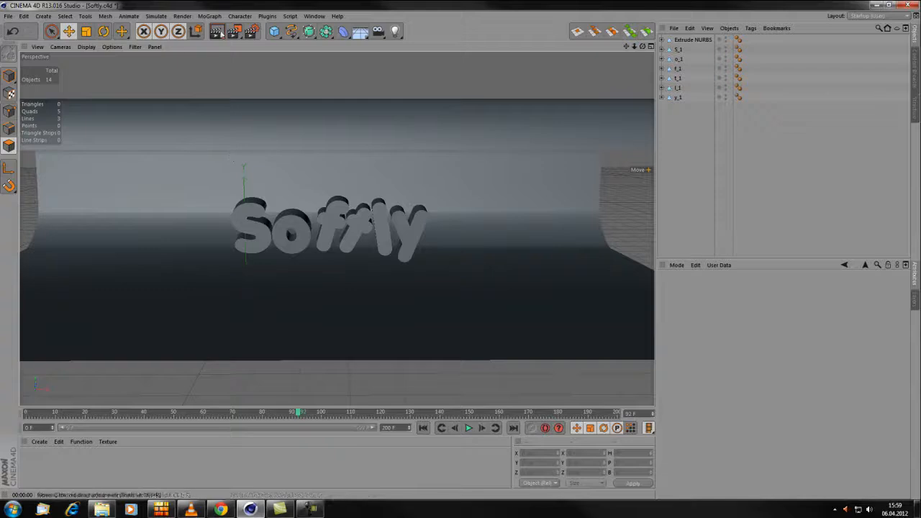
pyautogui.click(217, 32)
pyautogui.keyDown('alt'); pyautogui.moveTo(375, 233); pyautogui.dragTo(378, 210); pyautogui.keyUp('alt')
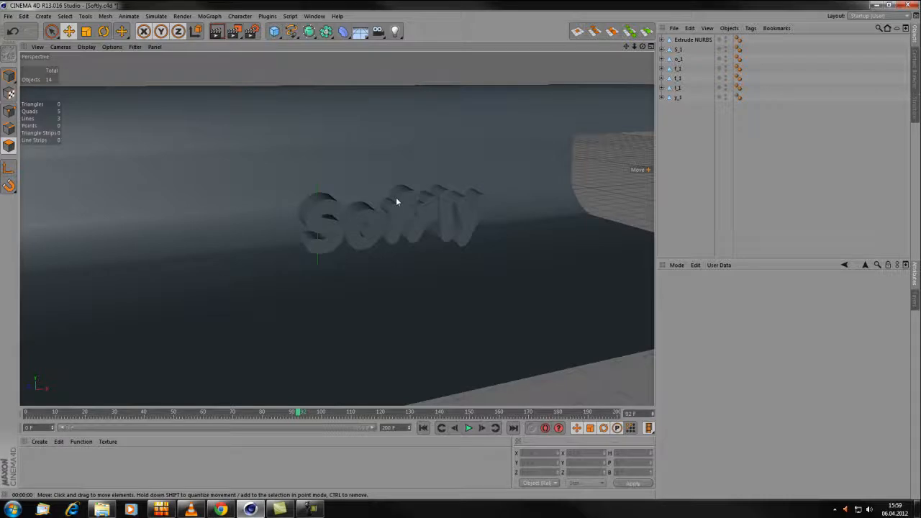